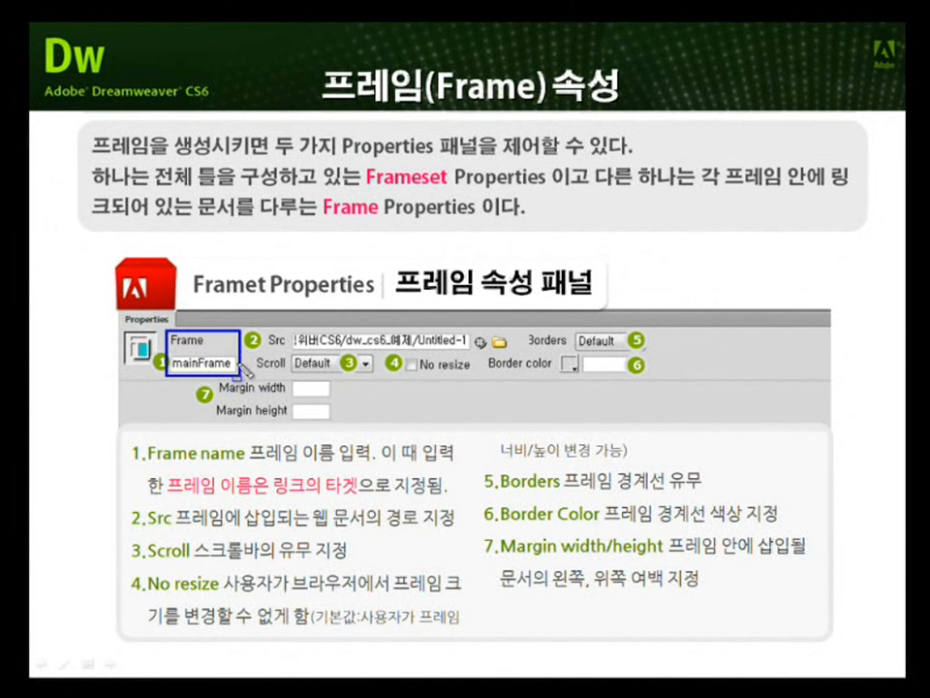
pyautogui.moveTo(267, 349); pyautogui.dragTo(473, 351)
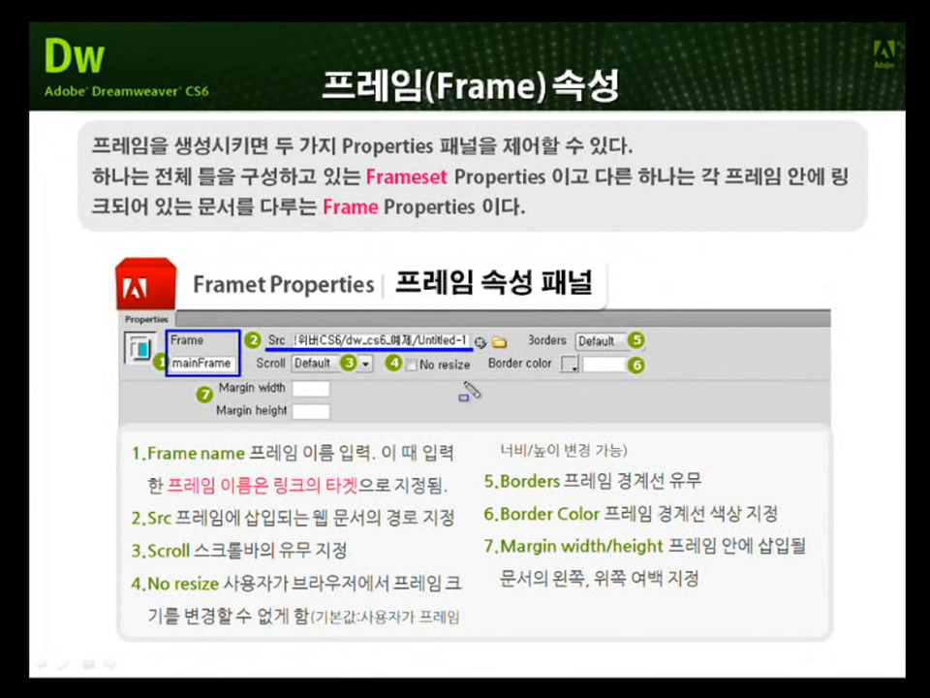
pyautogui.press('Escape')
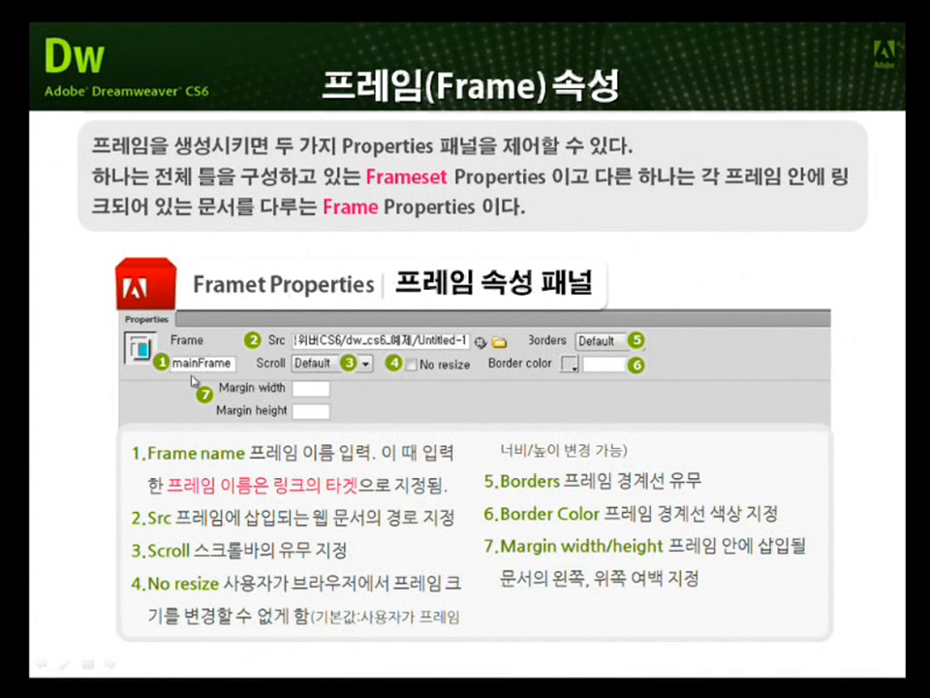
pyautogui.moveTo(168, 336); pyautogui.dragTo(240, 373)
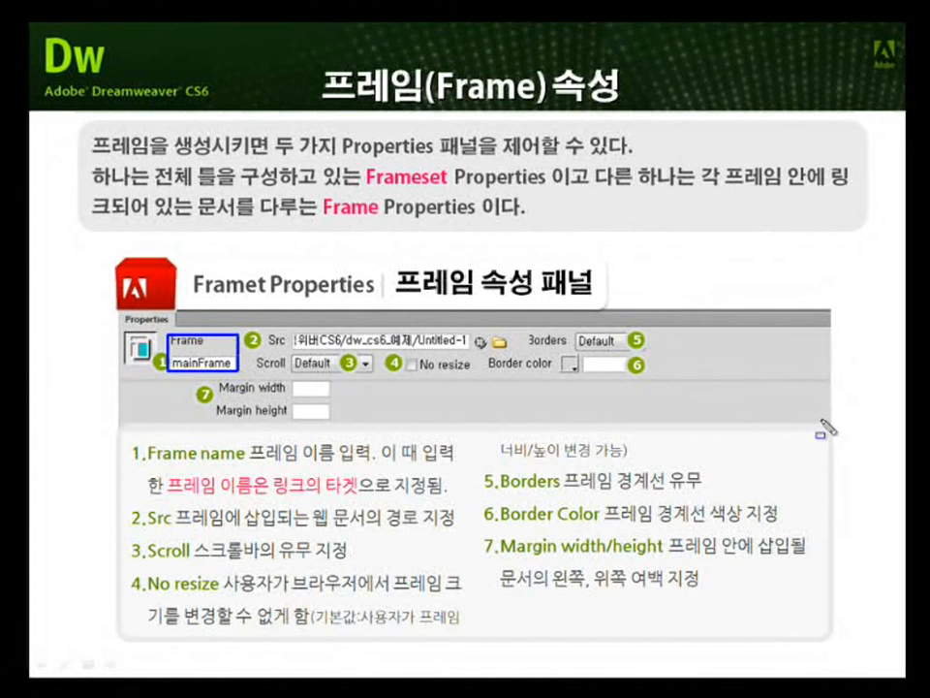
pyautogui.press('Escape')
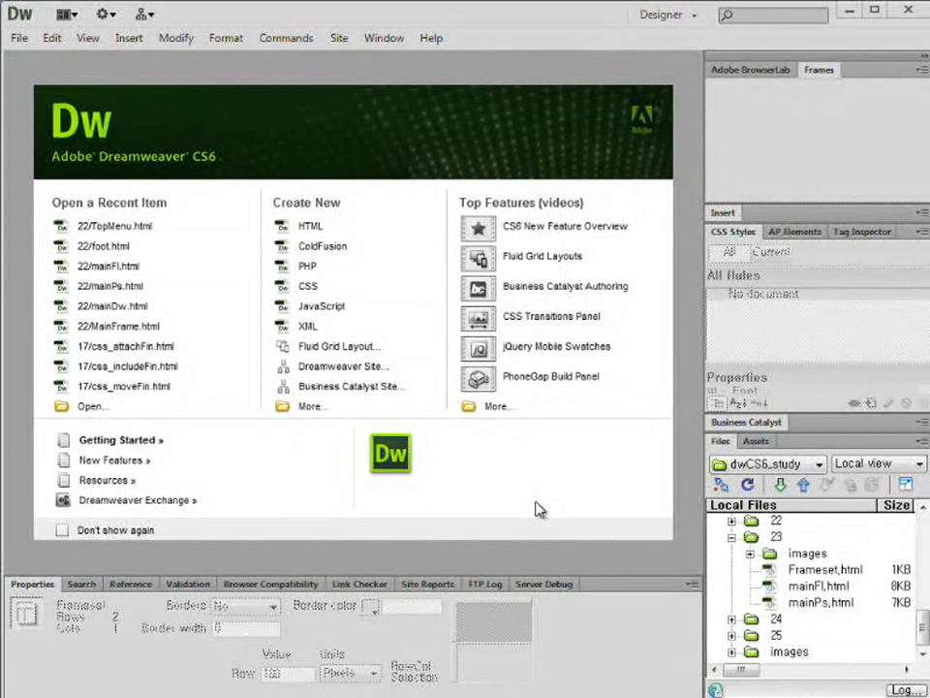
# Create a new HTML document and insert a Top frame layout, accepting the default frame titles
pyautogui.click(303, 227)
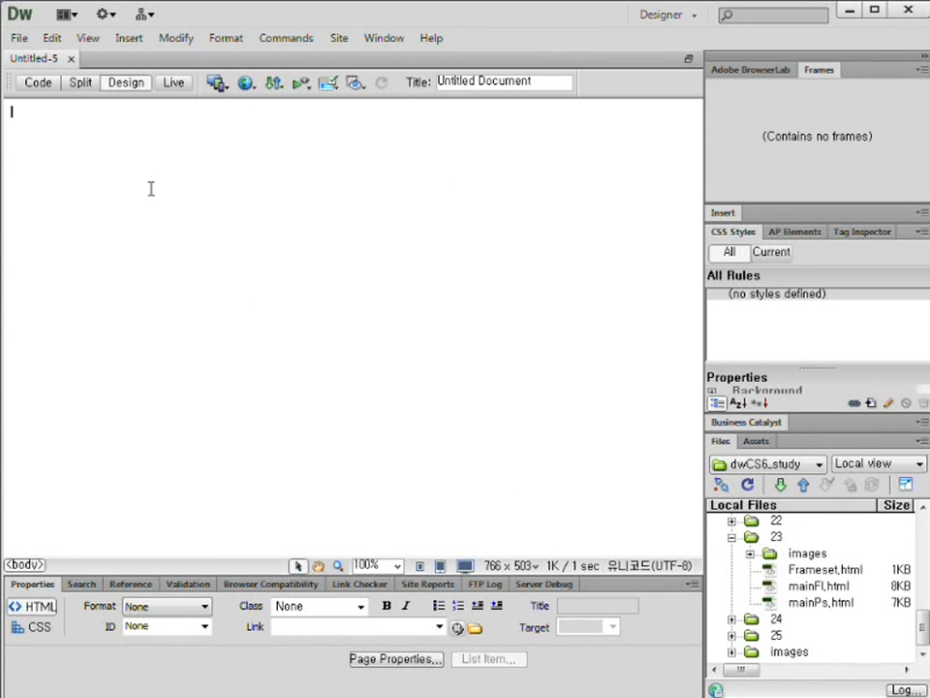
pyautogui.click(126, 40)
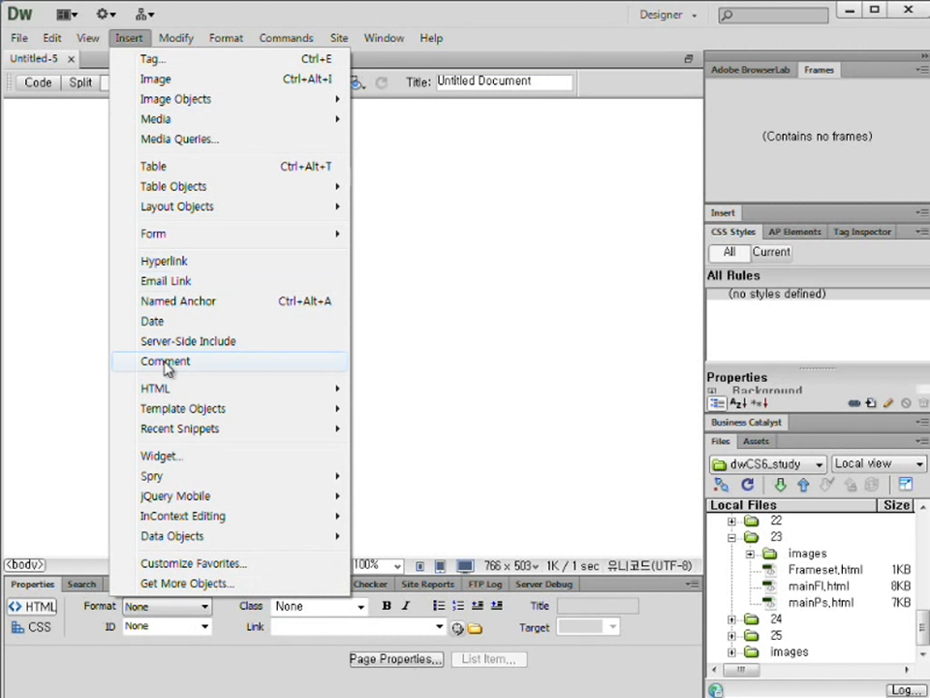
pyautogui.moveTo(158, 397)
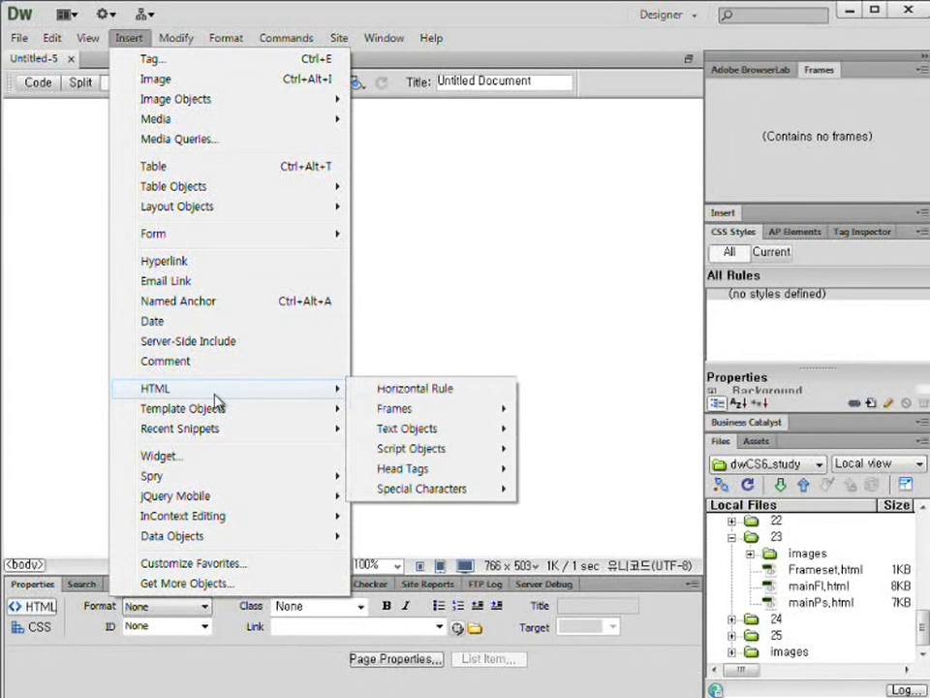
pyautogui.moveTo(424, 412)
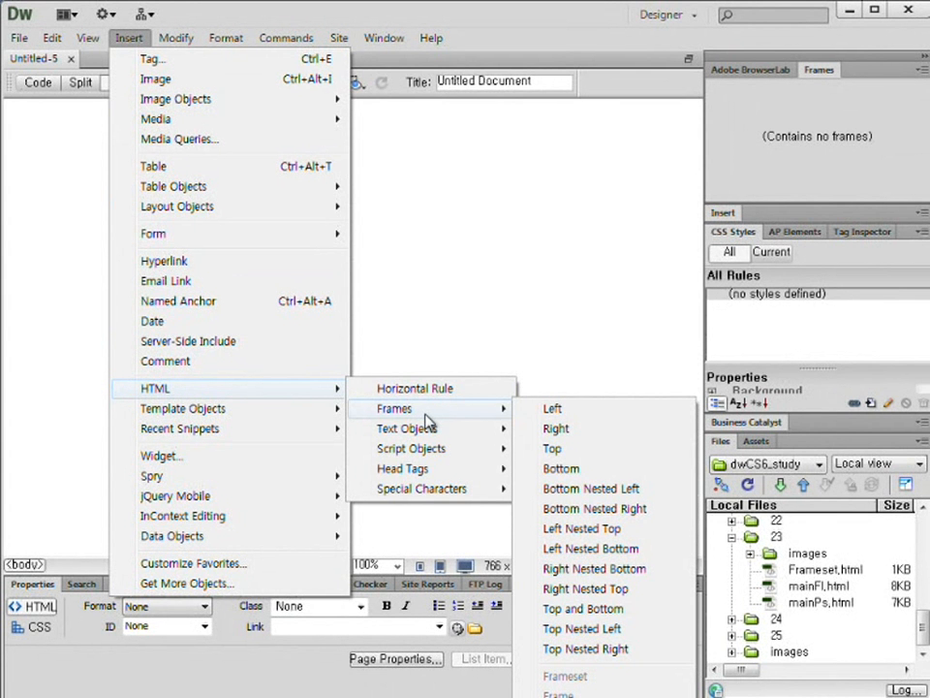
pyautogui.click(572, 451)
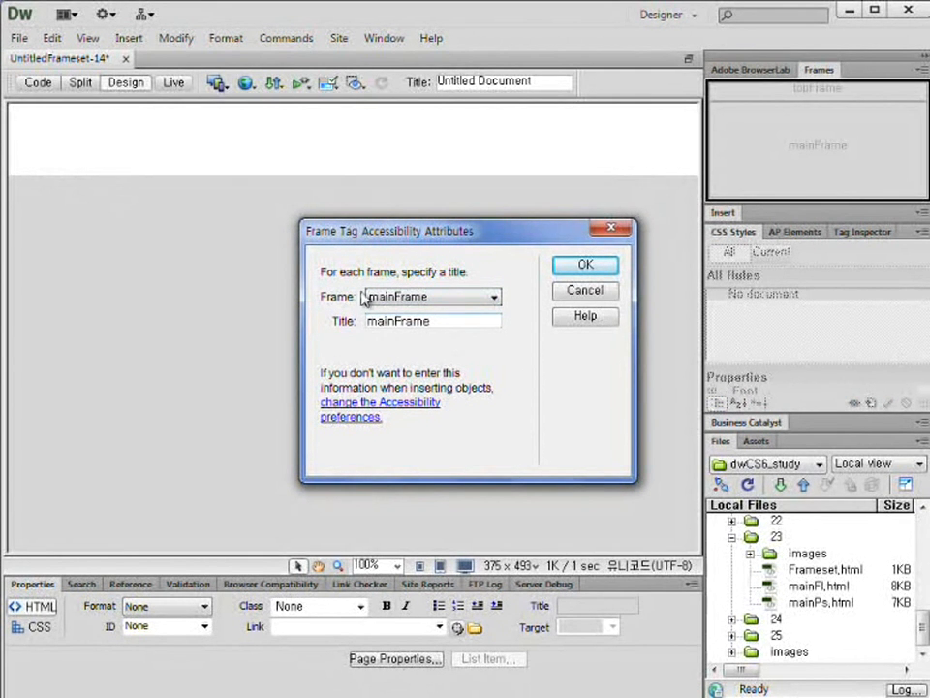
pyautogui.click(585, 270)
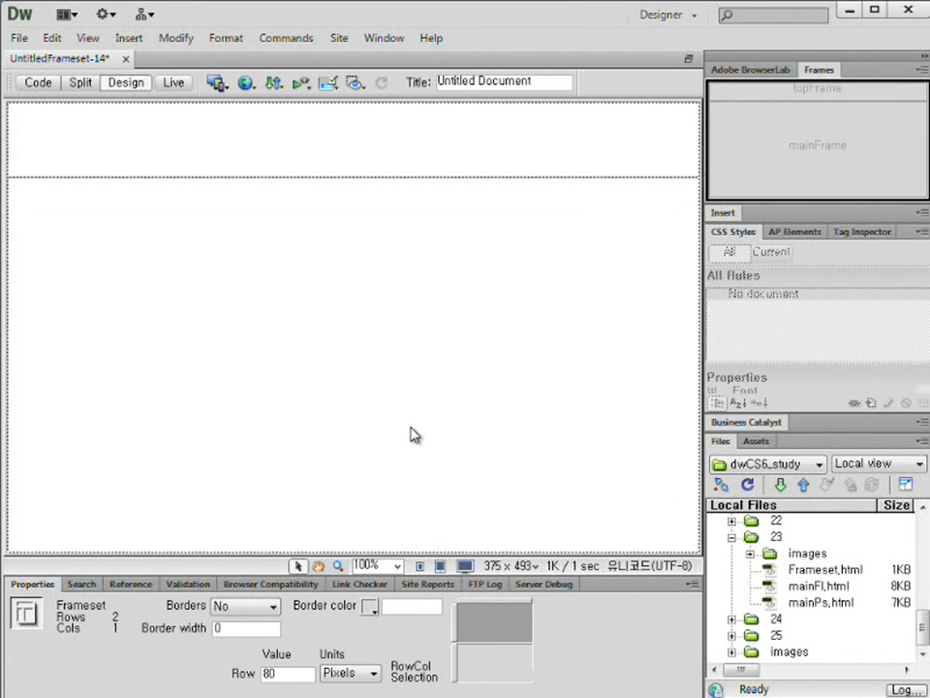
pyautogui.moveTo(411, 416); pyautogui.dragTo(417, 398)
pyautogui.moveTo(387, 340); pyautogui.dragTo(587, 511)
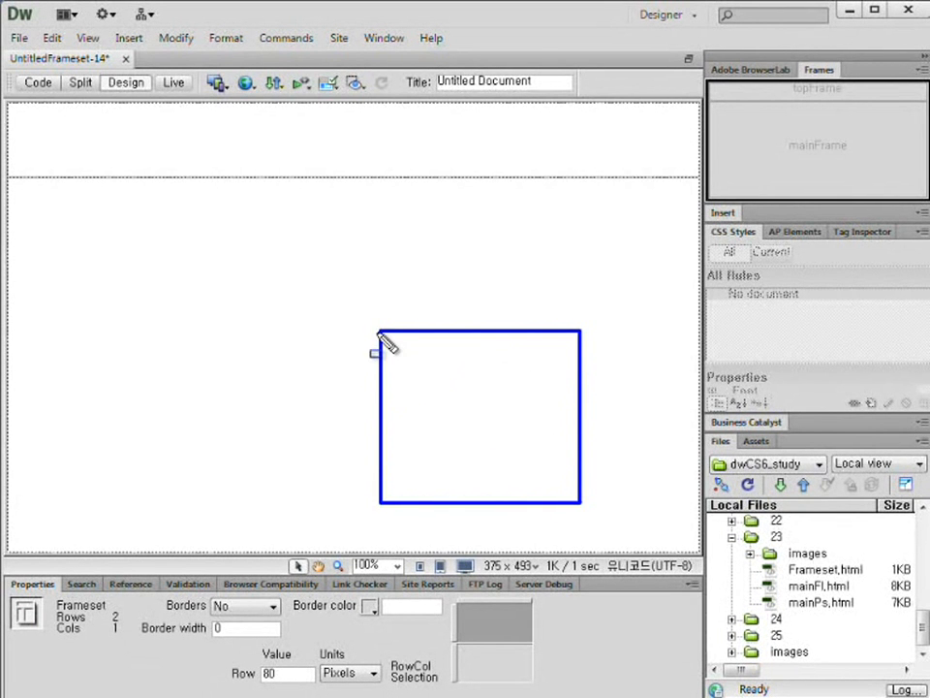
pyautogui.moveTo(380, 333); pyautogui.dragTo(579, 371)
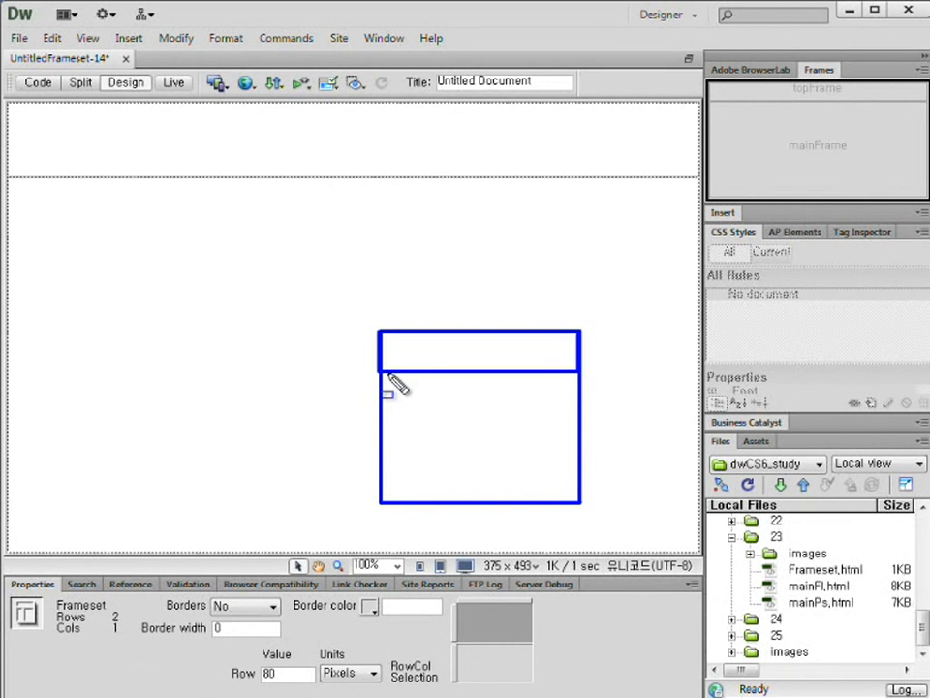
pyautogui.moveTo(384, 375); pyautogui.dragTo(436, 498)
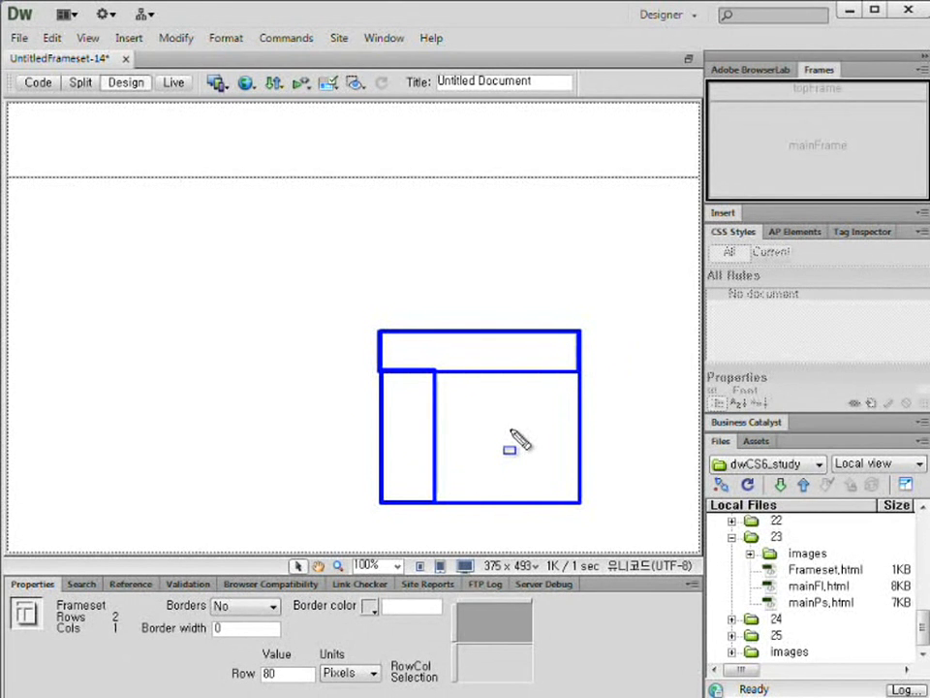
pyautogui.moveTo(388, 380); pyautogui.dragTo(425, 437)
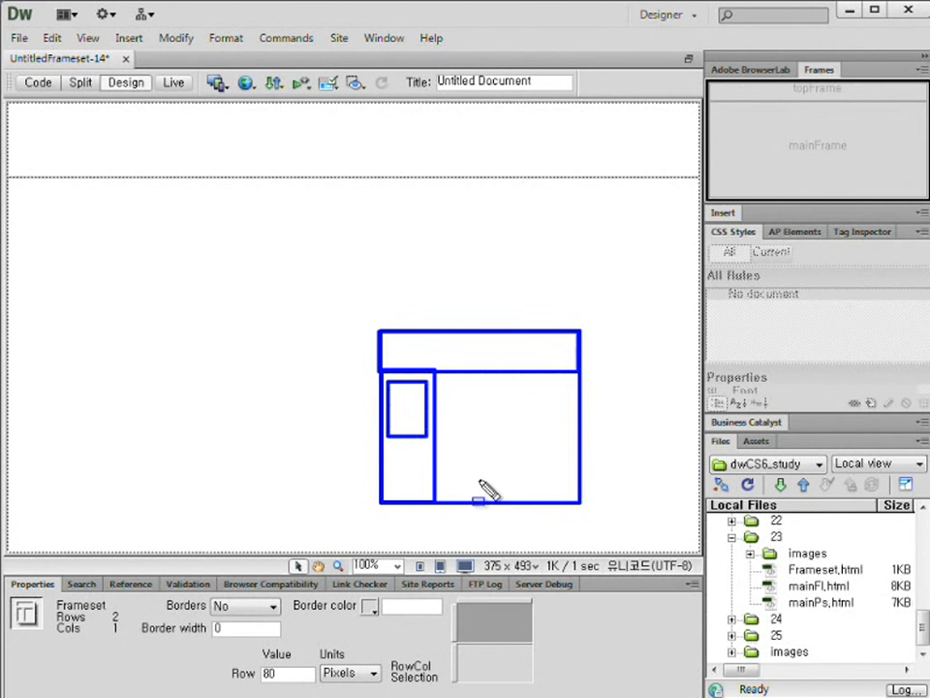
pyautogui.press('Escape')
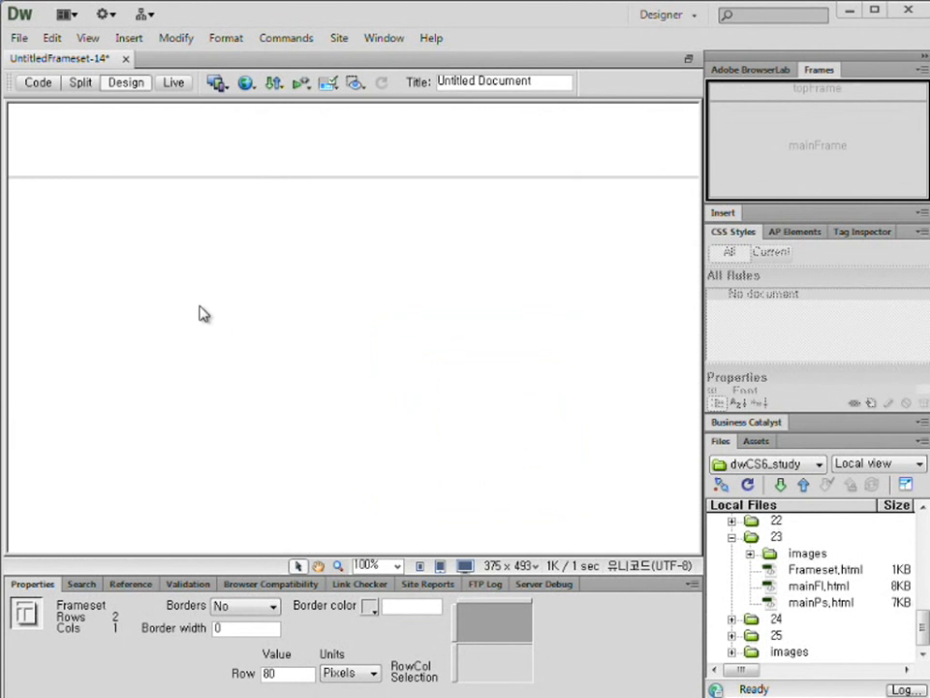
# Split the main frame below the top frame by inserting a Left frame, accepting the default frame titles
pyautogui.click(137, 278)
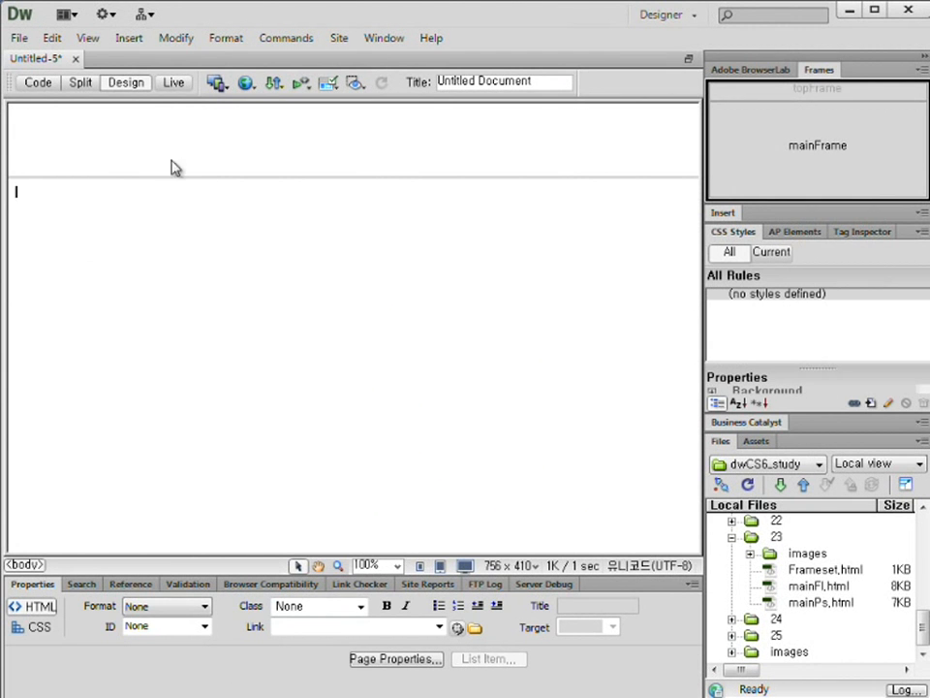
pyautogui.click(136, 43)
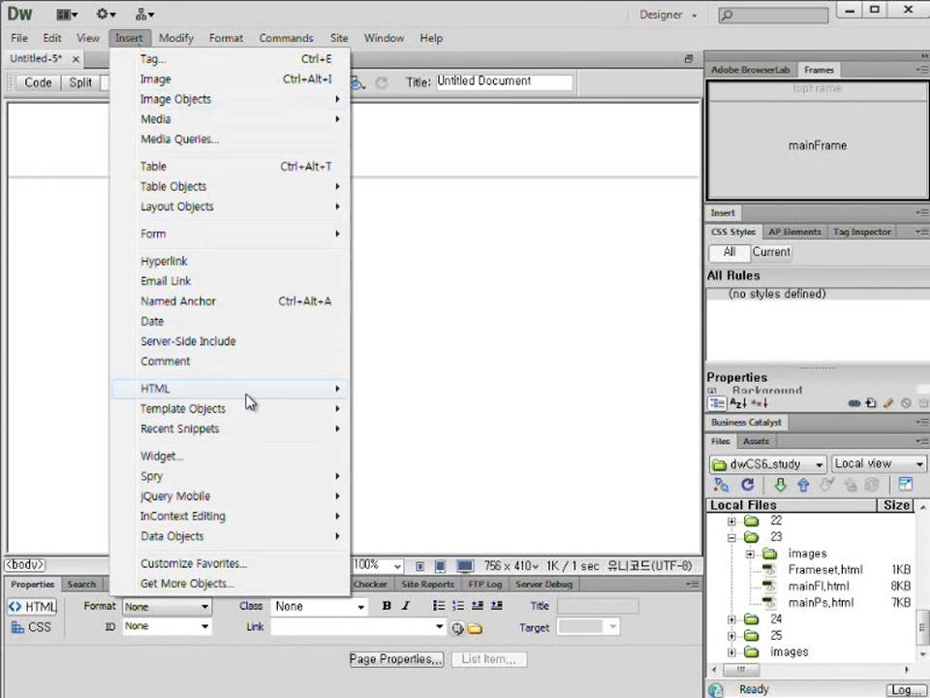
pyautogui.moveTo(271, 393)
pyautogui.moveTo(418, 411)
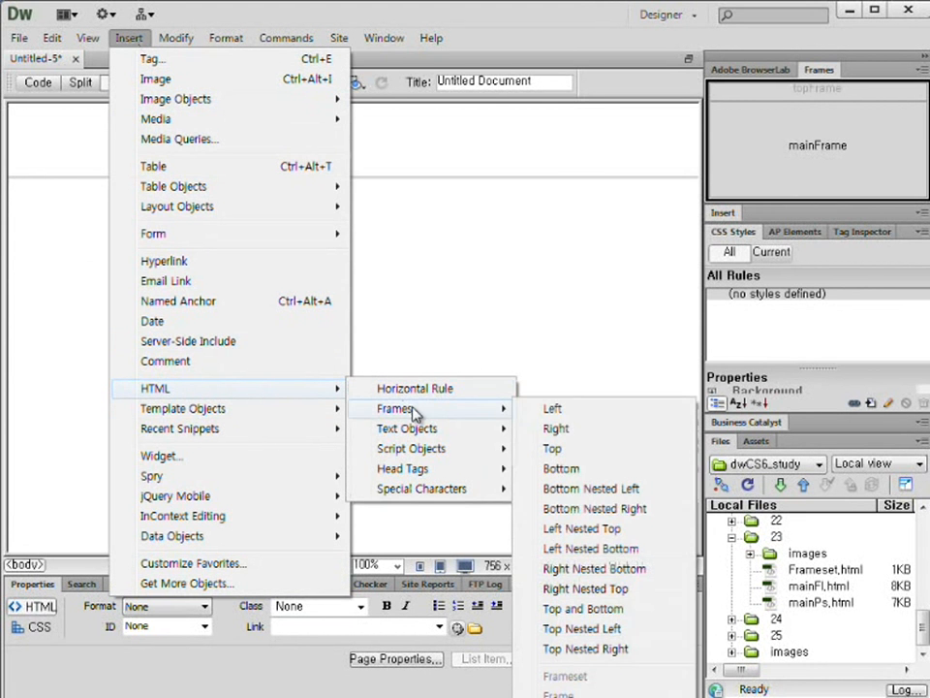
pyautogui.click(552, 411)
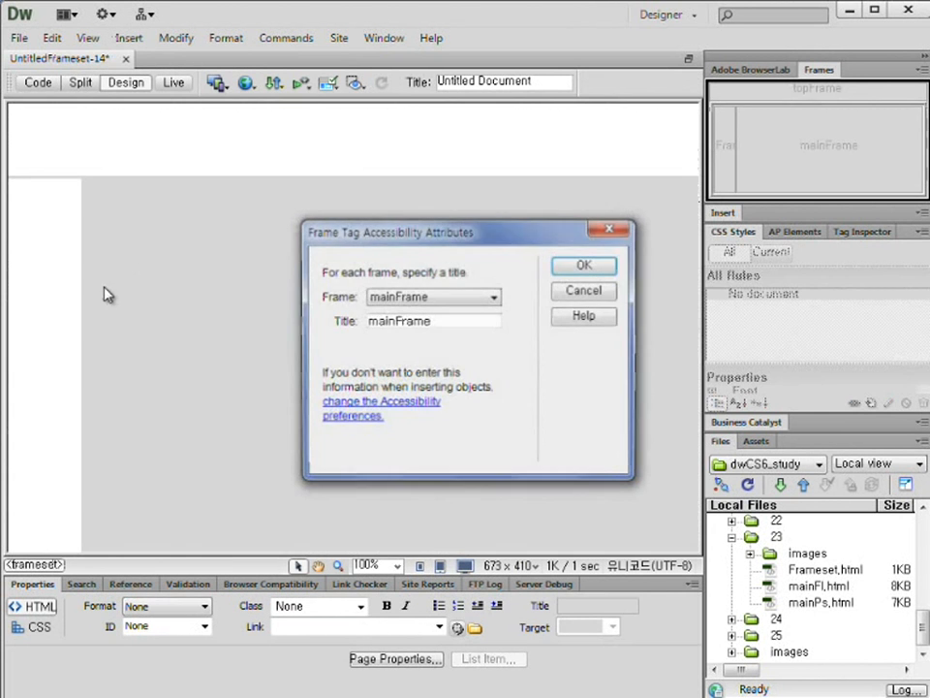
pyautogui.click(586, 264)
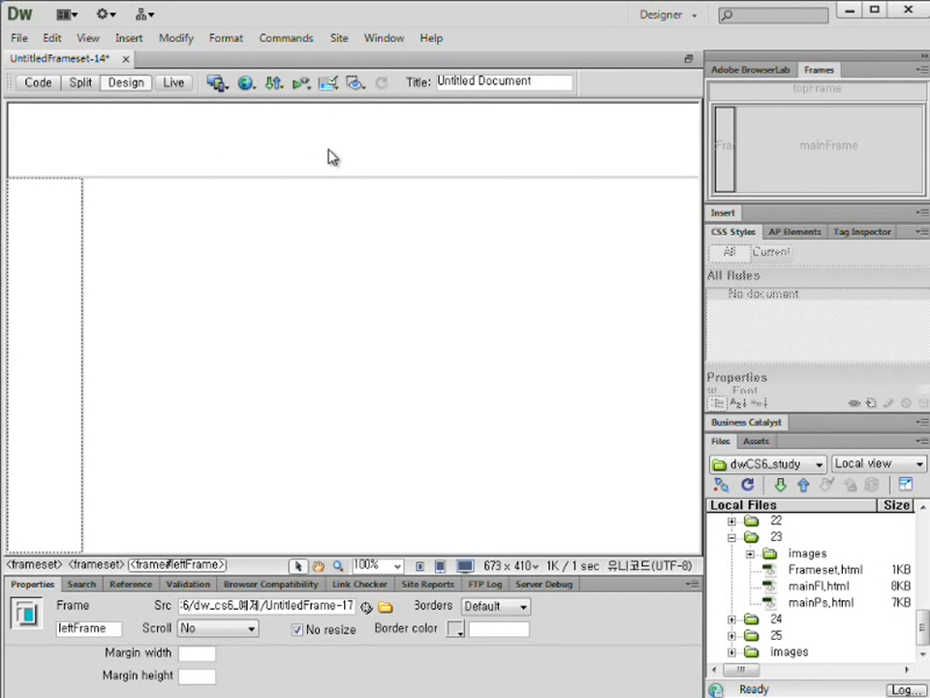
# Select the top frame and examine its frame name and source path
pyautogui.click(820, 93)
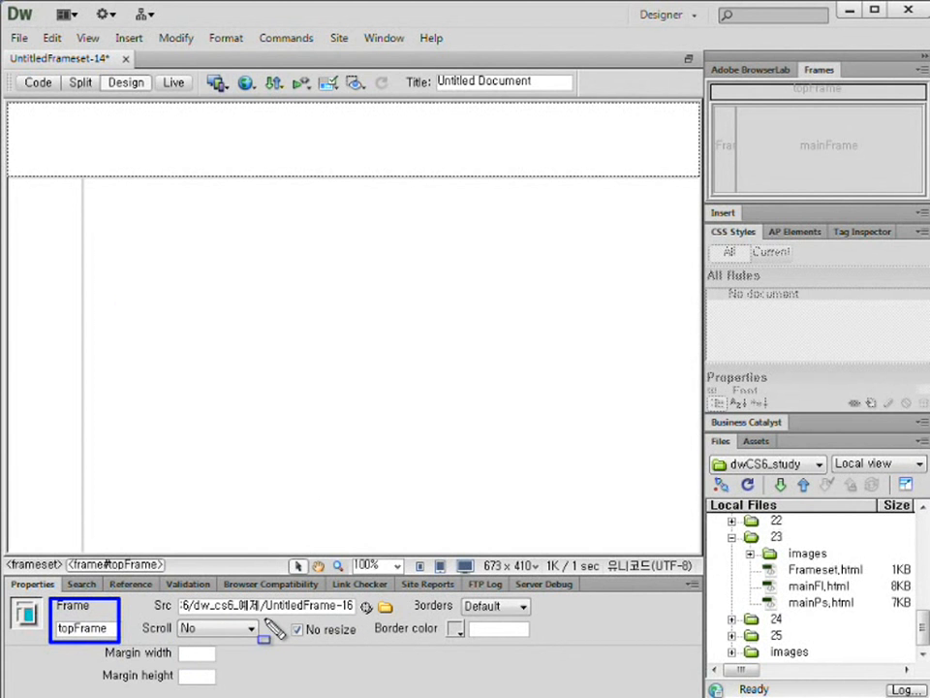
pyautogui.moveTo(267, 611); pyautogui.dragTo(304, 612)
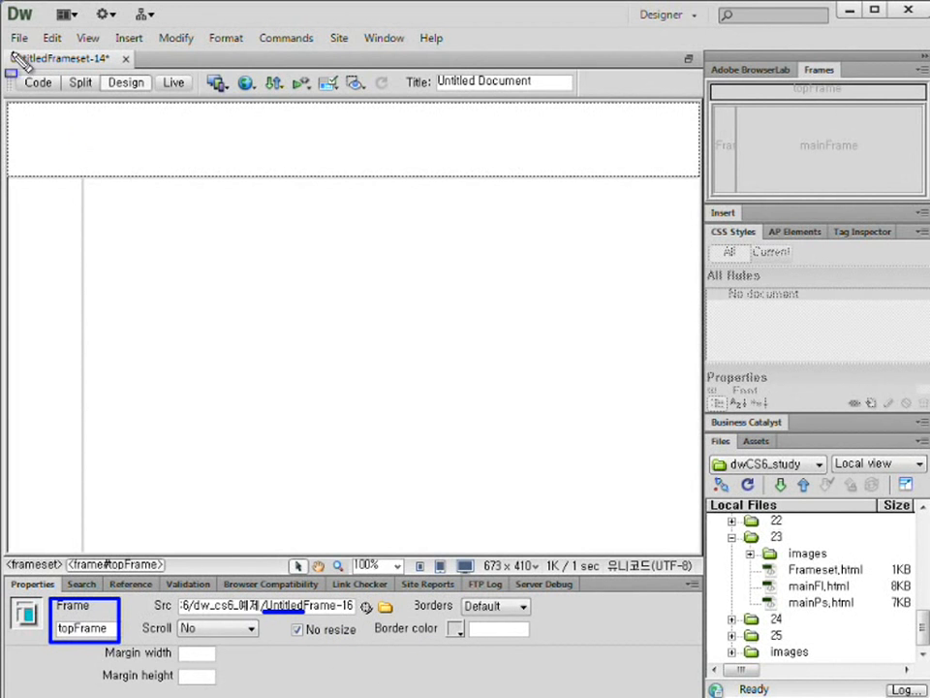
pyautogui.moveTo(46, 50); pyautogui.dragTo(105, 68)
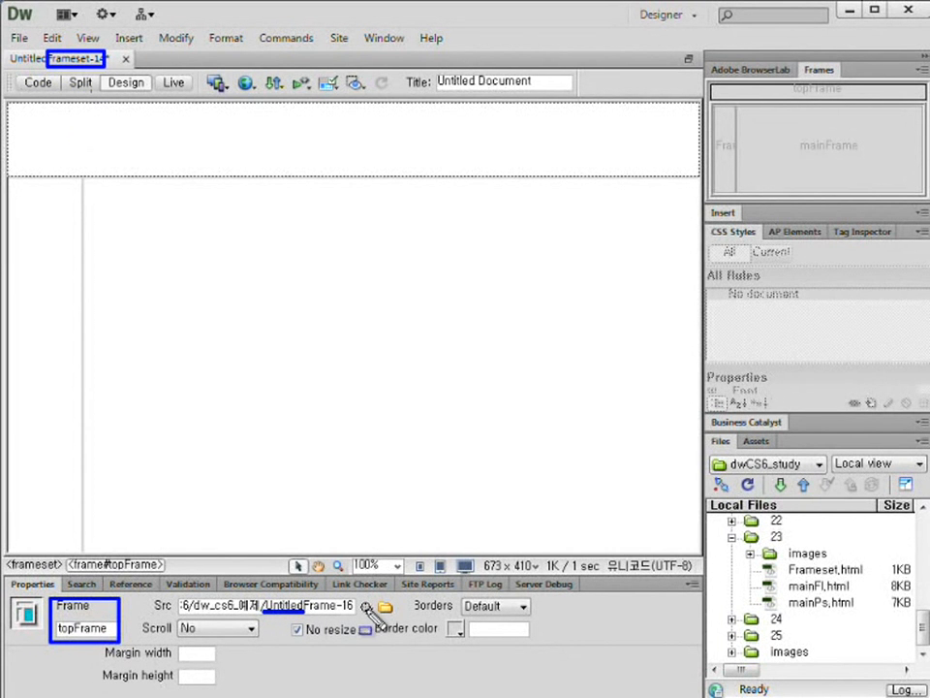
pyautogui.press('Escape')
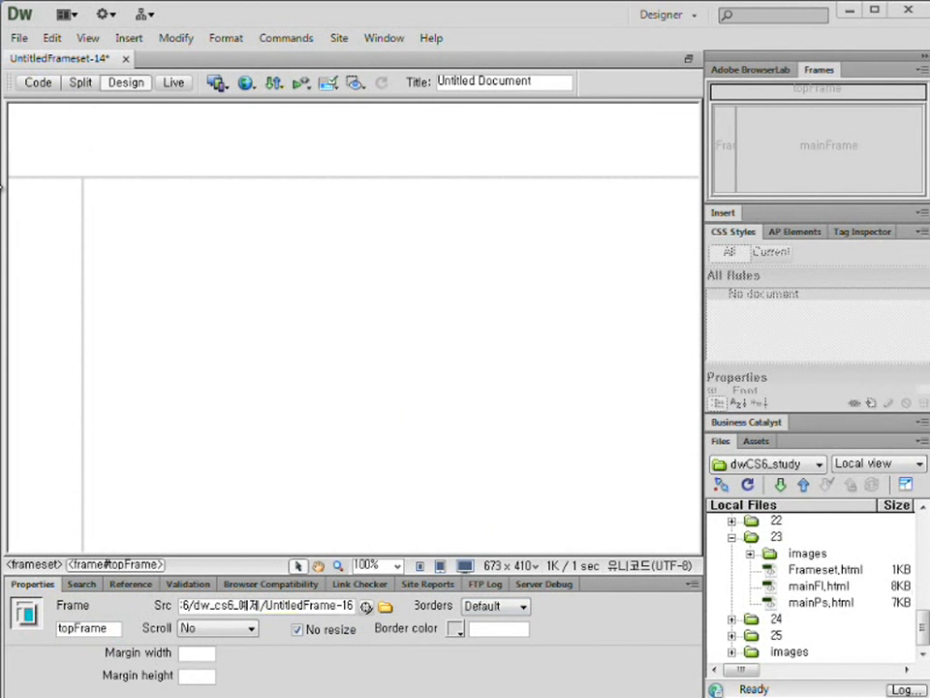
# Save the frameset as Frameset.html in folder 23, overwriting the existing file
pyautogui.click(26, 41)
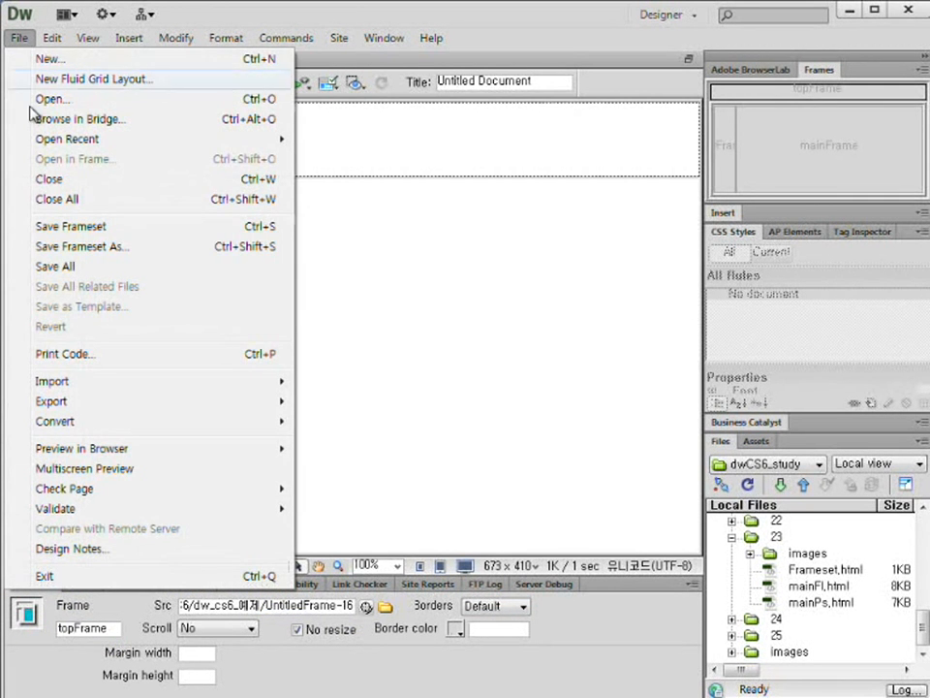
pyautogui.click(79, 236)
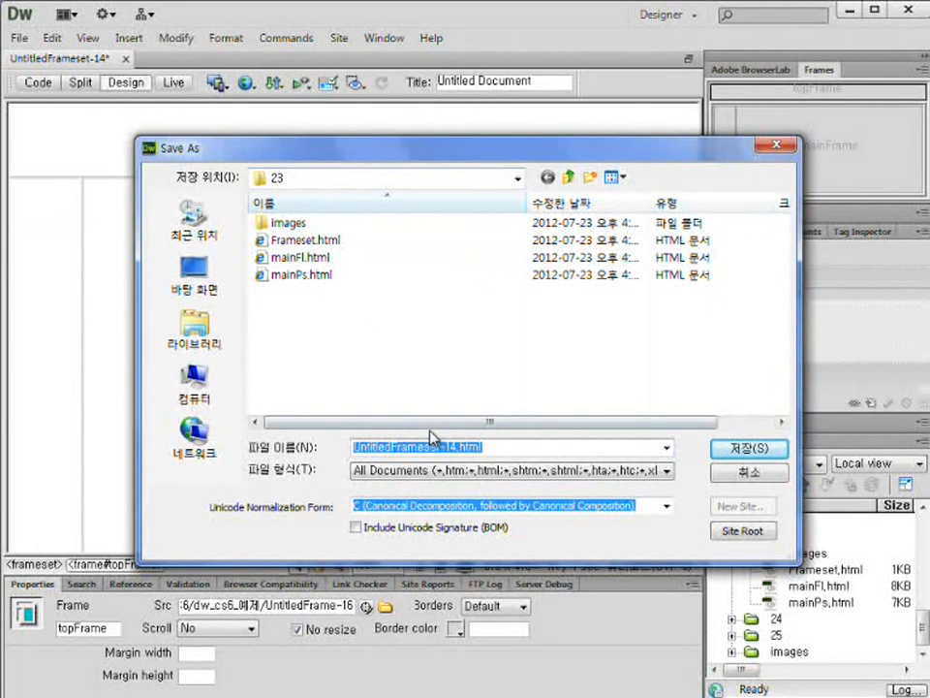
pyautogui.doubleClick(349, 249)
pyautogui.click(490, 401)
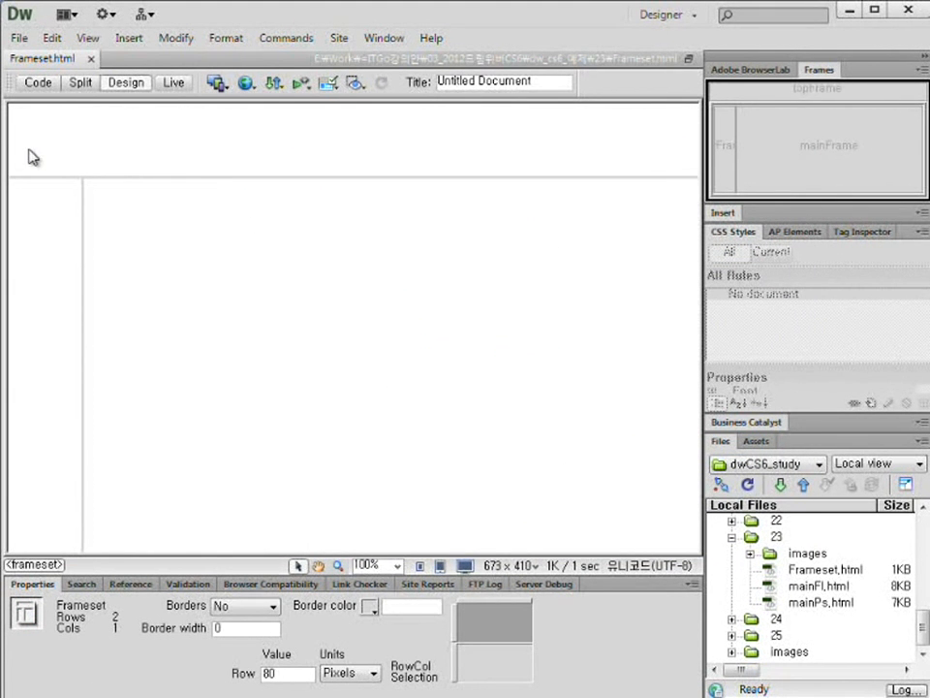
# Select the top frame and link its source to TopMenu.html from folder 23
pyautogui.click(751, 90)
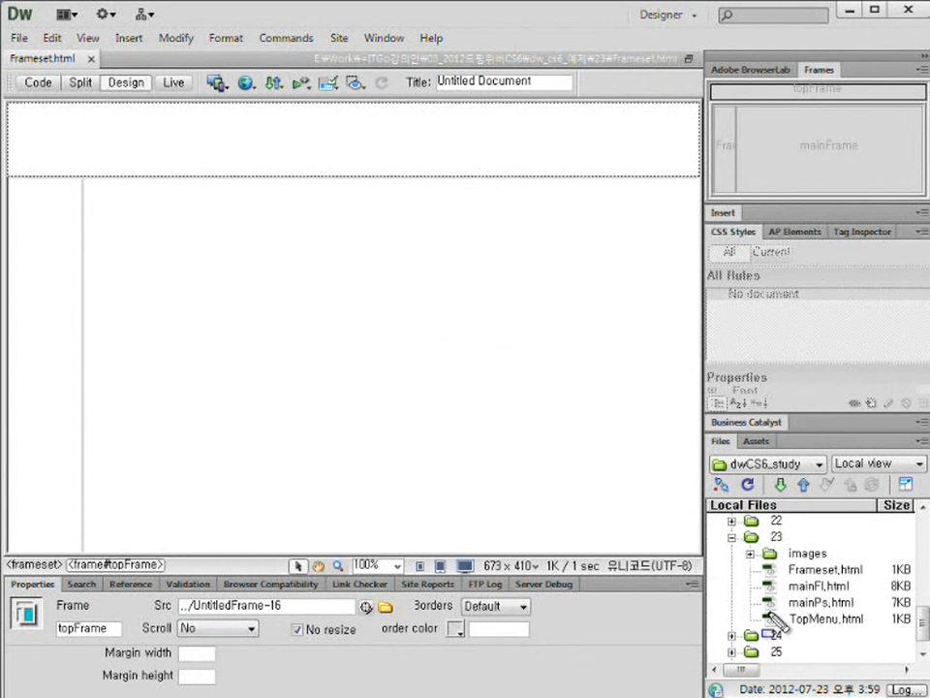
pyautogui.moveTo(795, 620); pyautogui.dragTo(480, 177)
pyautogui.moveTo(635, 689); pyautogui.dragTo(676, 198)
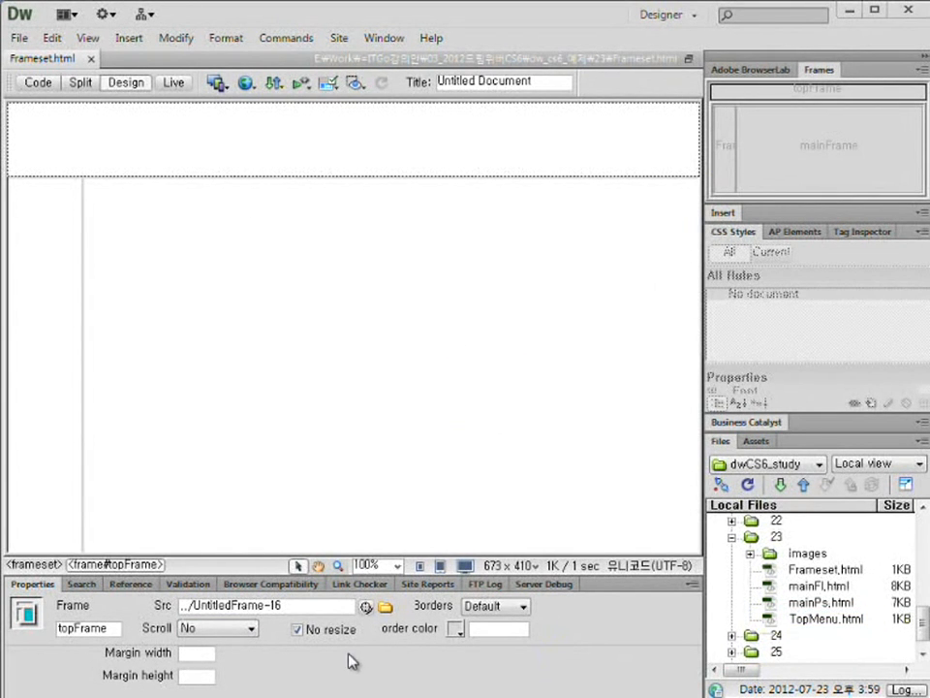
pyautogui.moveTo(367, 607); pyautogui.dragTo(779, 623)
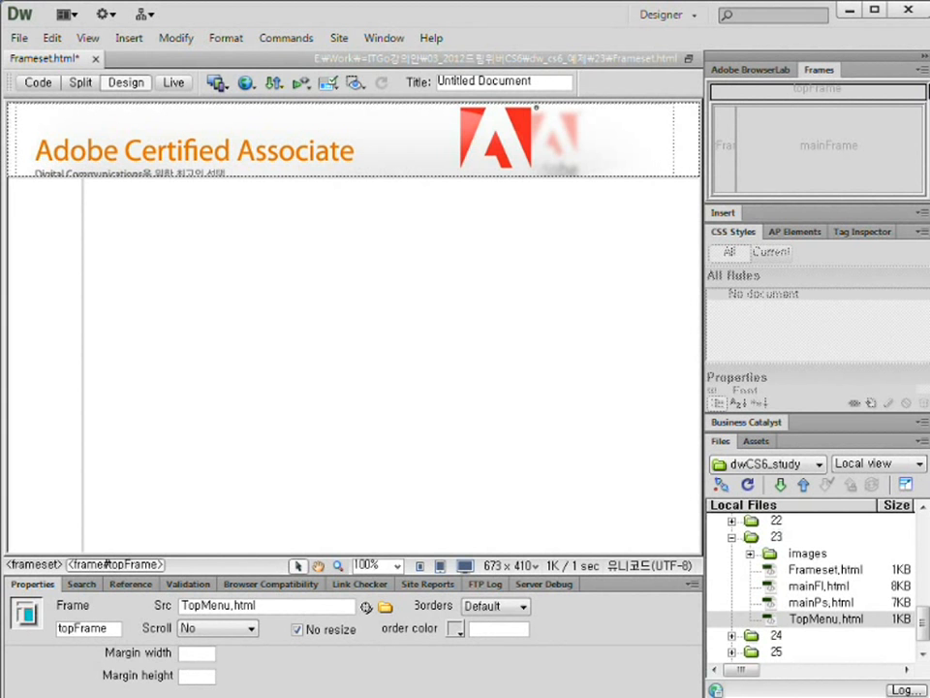
# Select the outer frameset and set the top row's height to 180 pixels
pyautogui.click(712, 145)
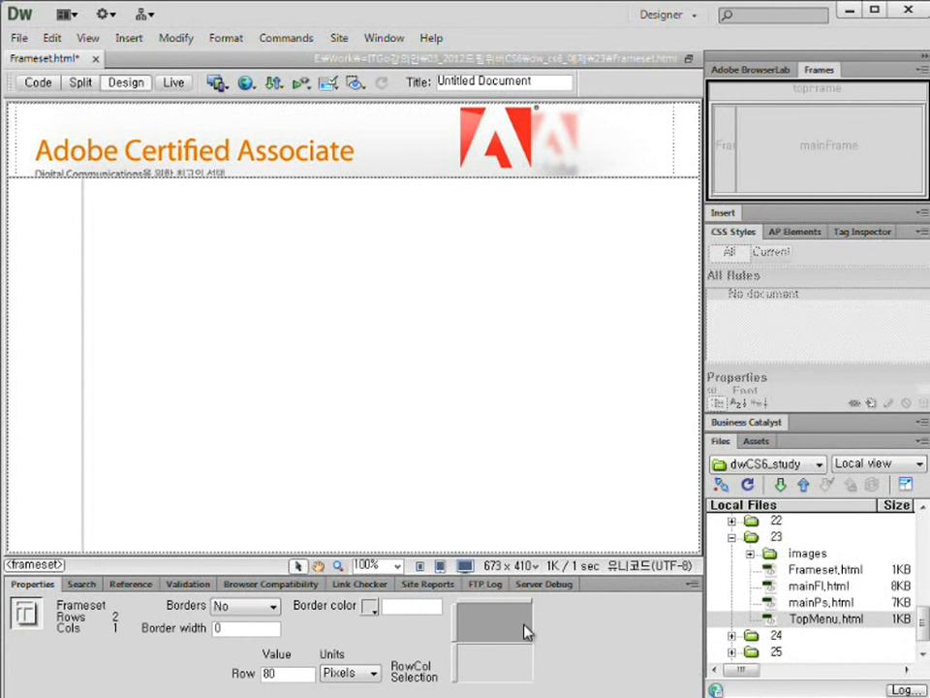
pyautogui.moveTo(524, 631); pyautogui.dragTo(308, 686)
pyautogui.press('Return')
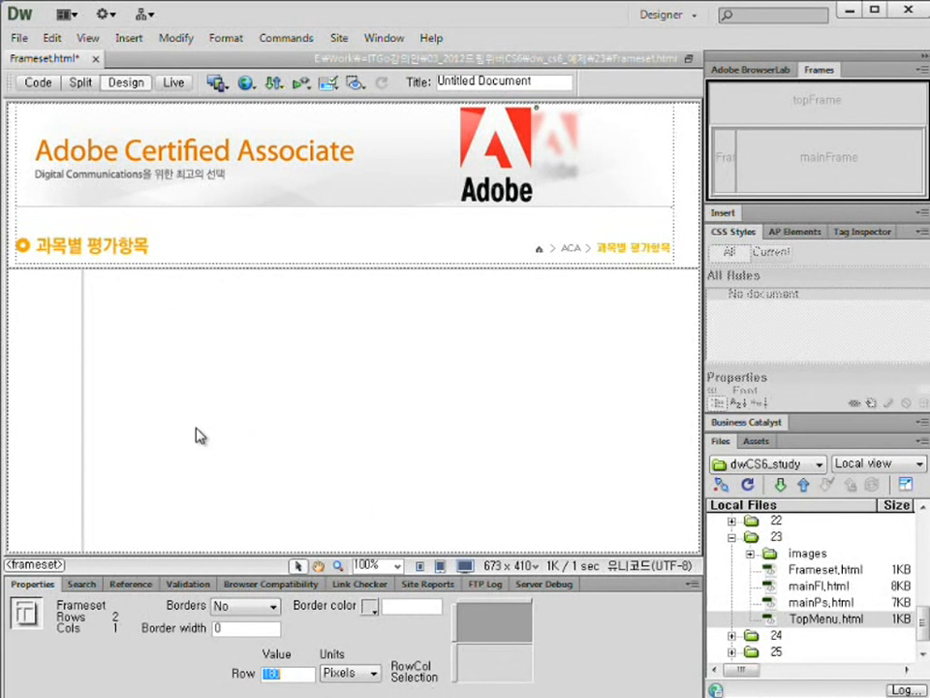
# Insert leftDw.jpg from the images folder of folder 23 into the left frame, leaving the alternate text empty
pyautogui.click(60, 357)
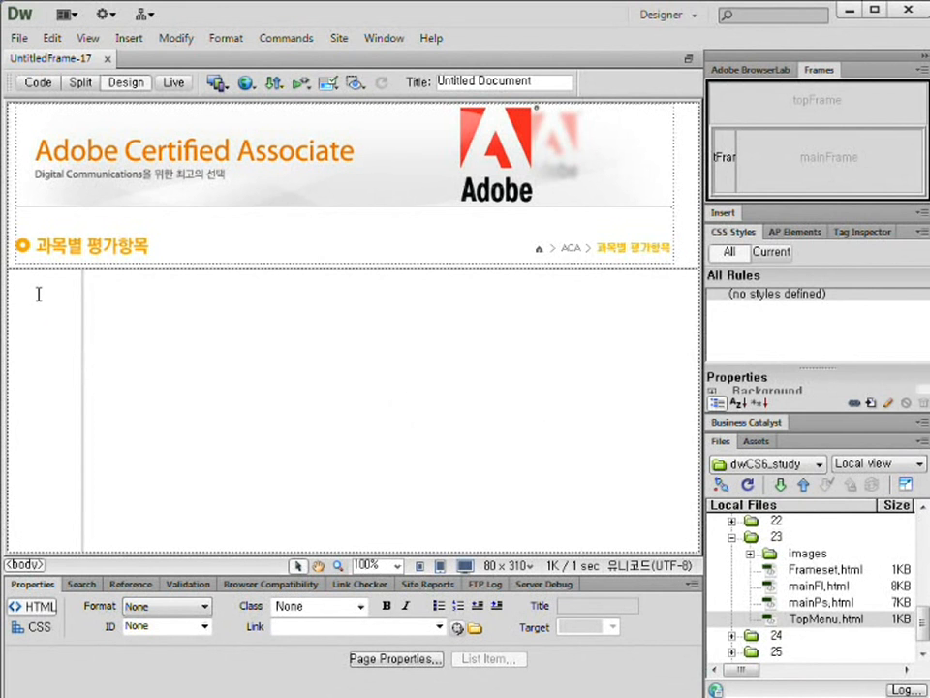
pyautogui.click(722, 155)
pyautogui.press('Escape')
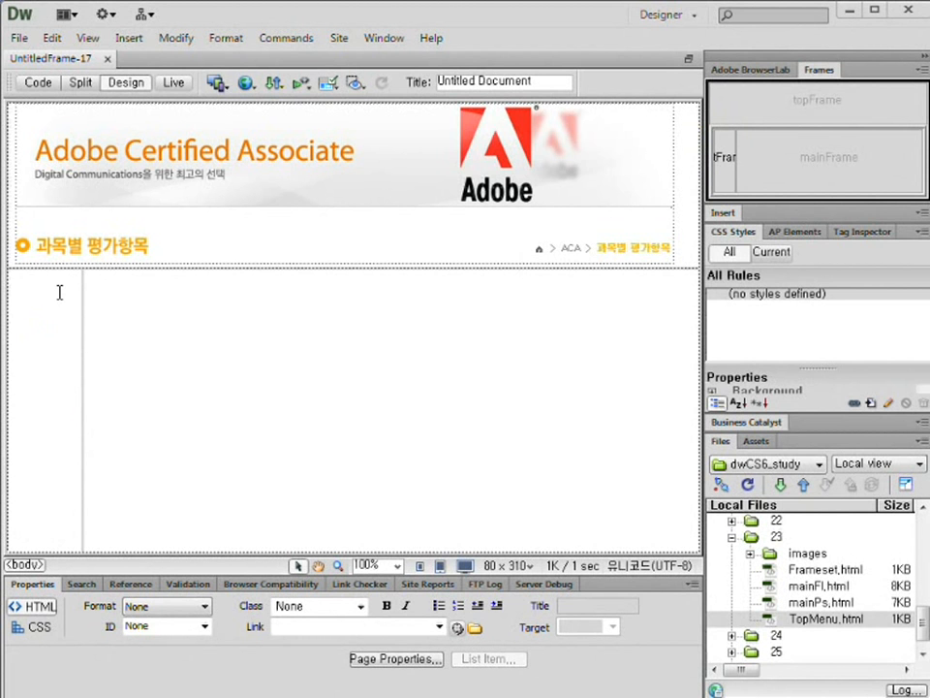
pyautogui.click(49, 290)
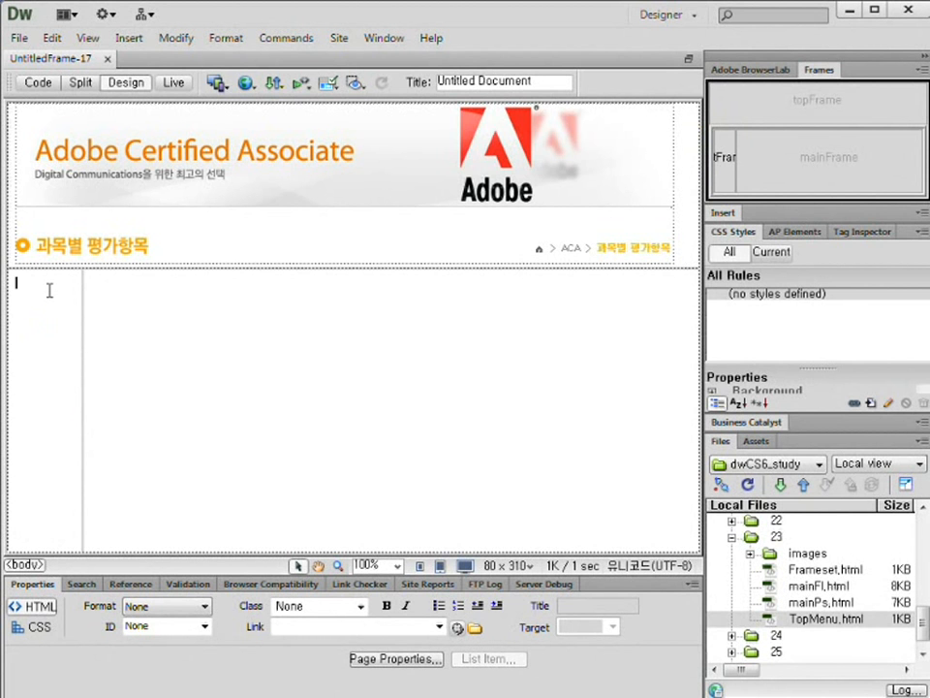
pyautogui.click(751, 555)
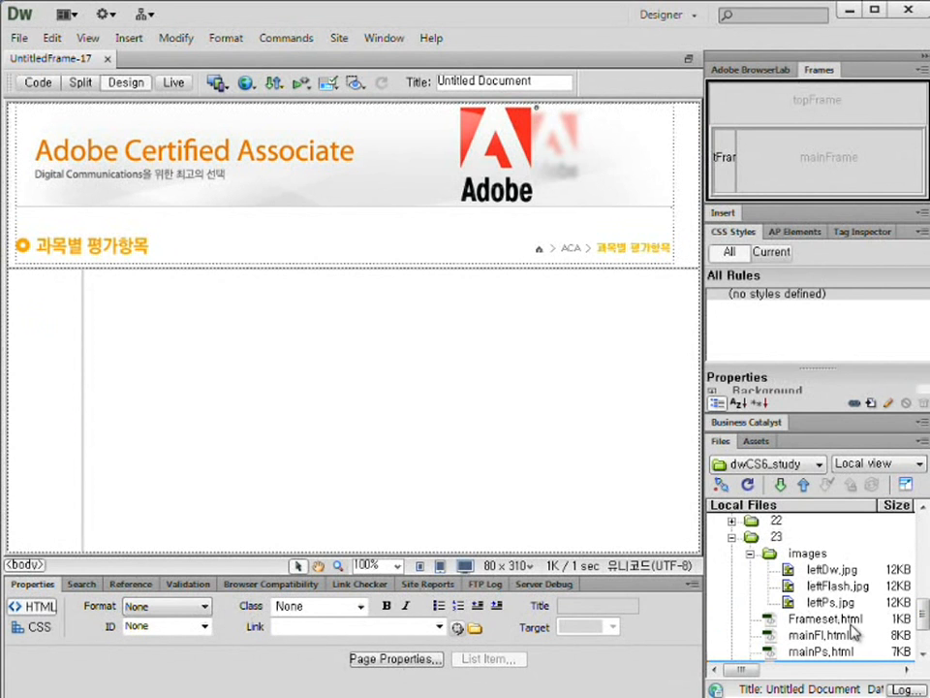
pyautogui.click(833, 572)
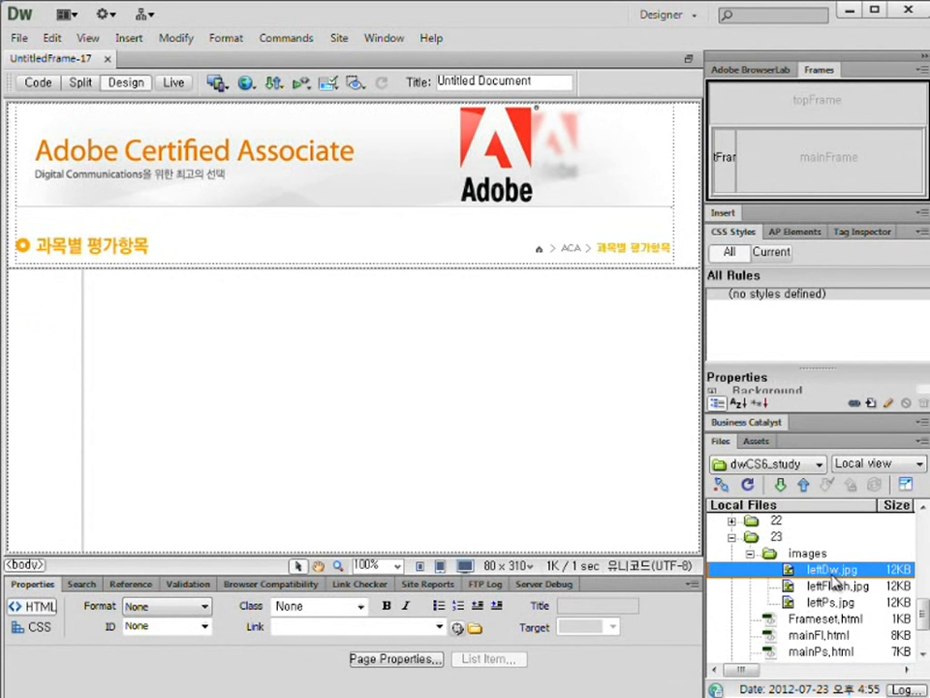
pyautogui.moveTo(863, 574); pyautogui.dragTo(39, 316)
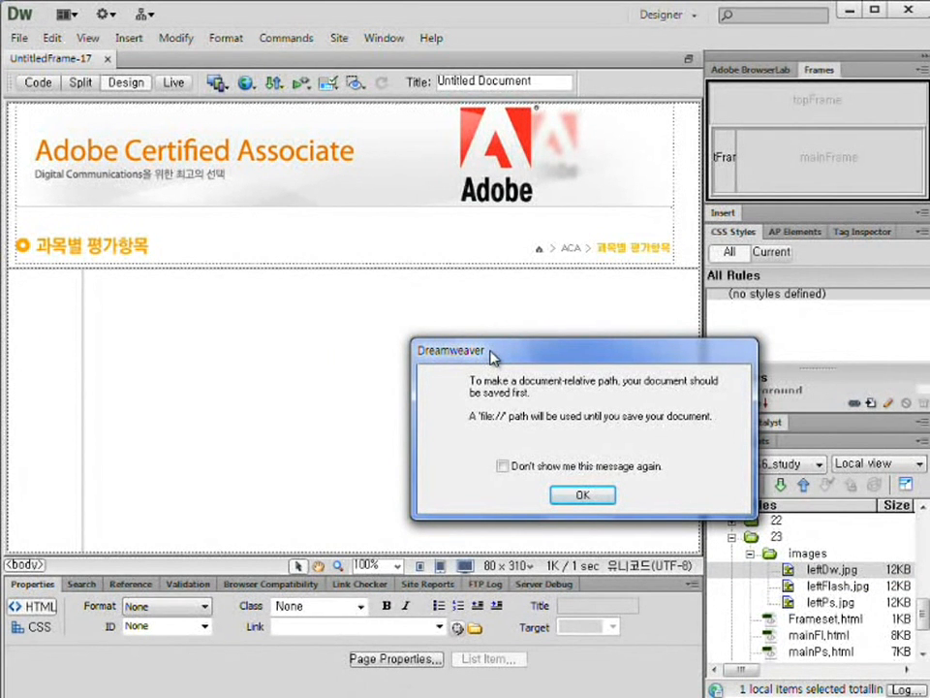
pyautogui.click(601, 496)
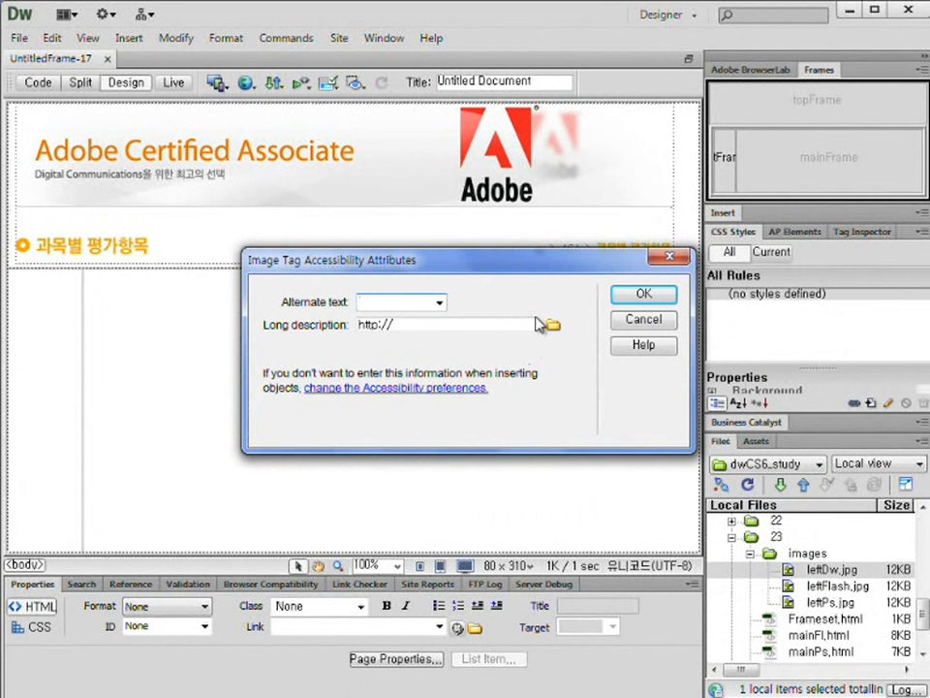
pyautogui.click(631, 295)
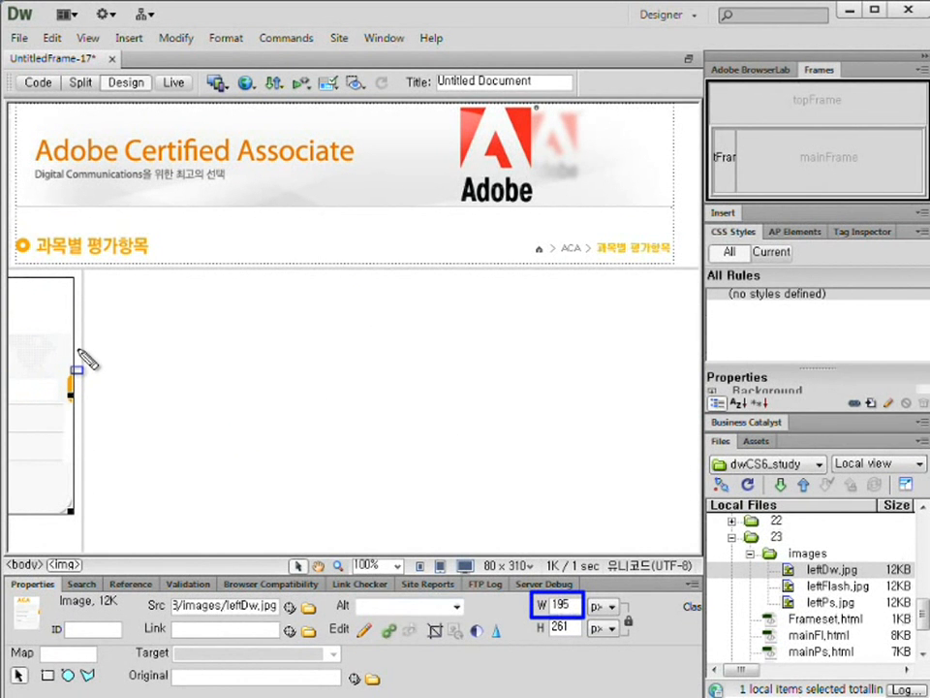
pyautogui.press('Escape')
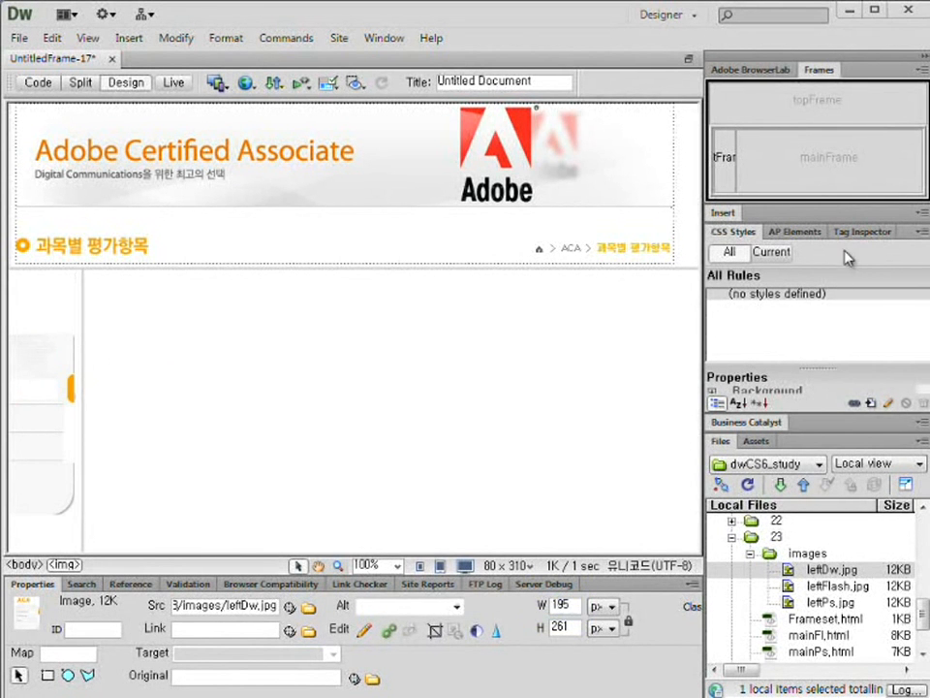
# Select the inner frameset holding the left and main frames and set its left column width to 195 pixels
pyautogui.click(924, 154)
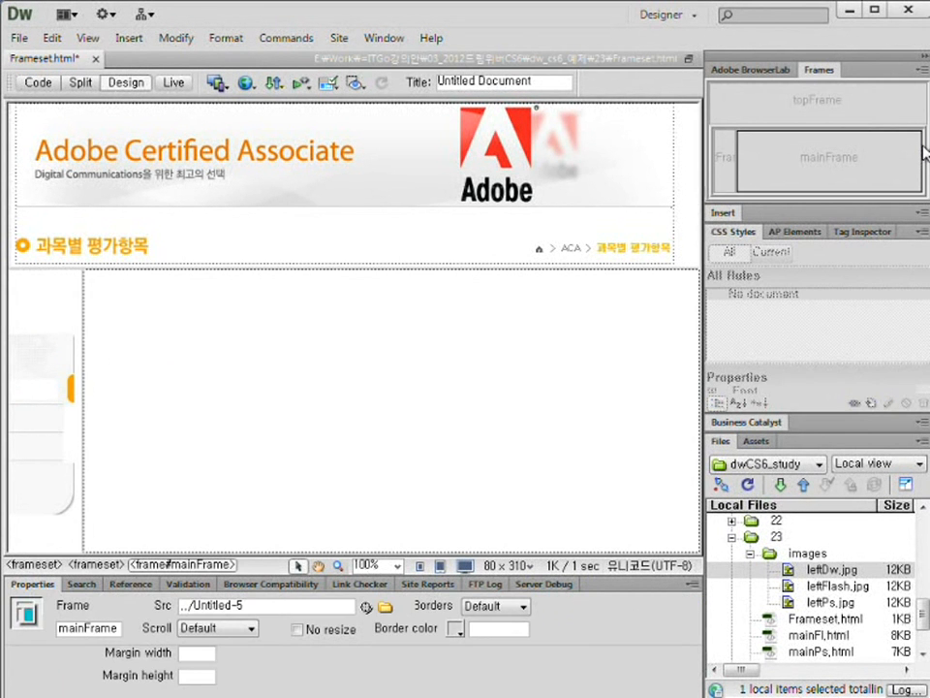
pyautogui.click(926, 153)
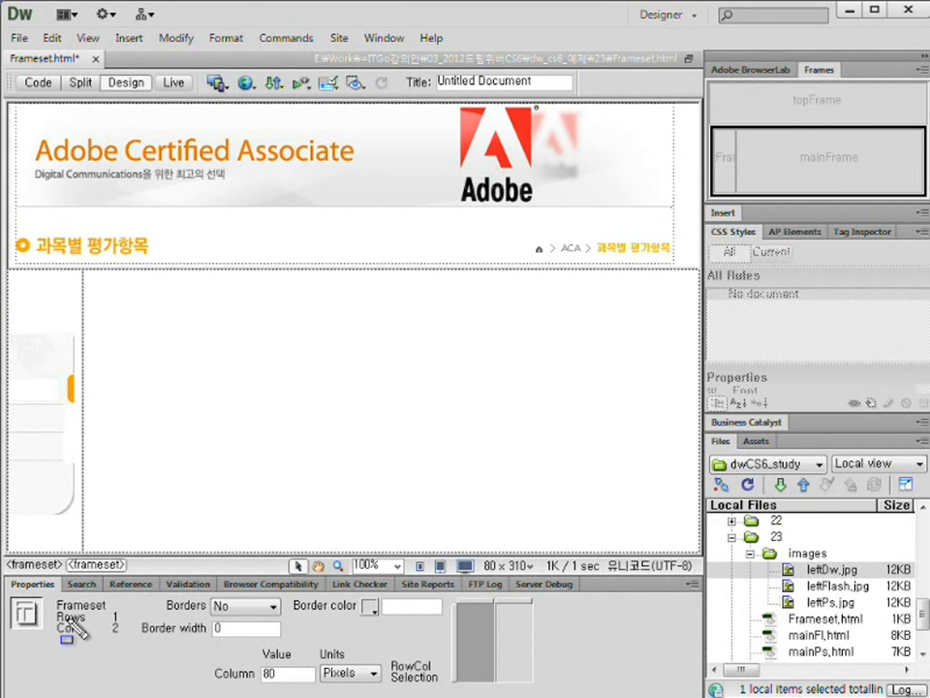
pyautogui.moveTo(53, 597); pyautogui.dragTo(125, 642)
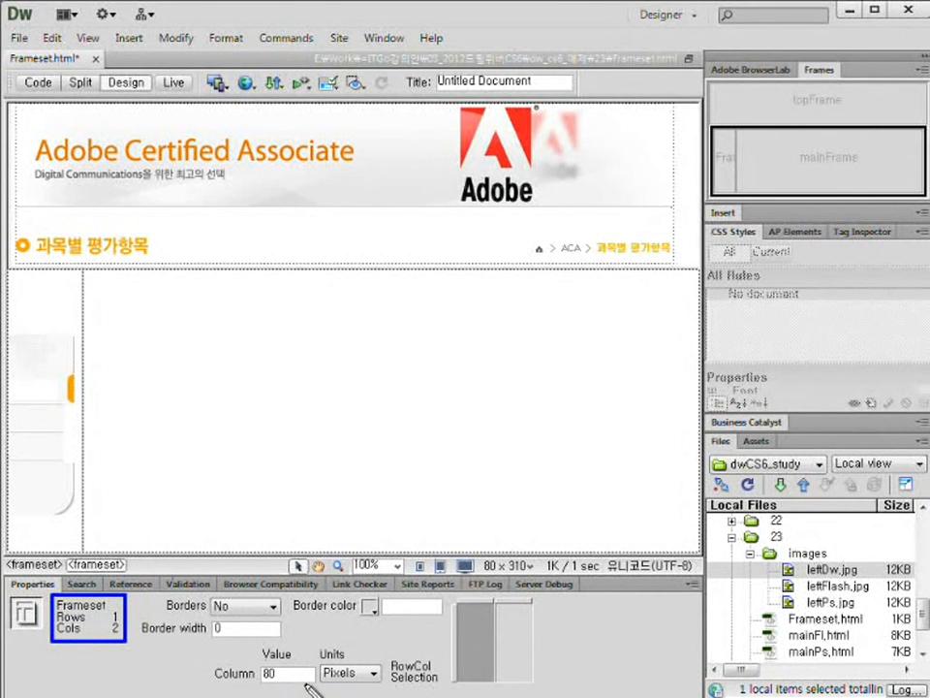
pyautogui.moveTo(205, 657)
pyautogui.mouseDown()
pyautogui.moveTo(312, 685)
pyautogui.moveTo(212, 694)
pyautogui.mouseUp()
pyautogui.press('Escape')
pyautogui.write('185')
pyautogui.press('Return')
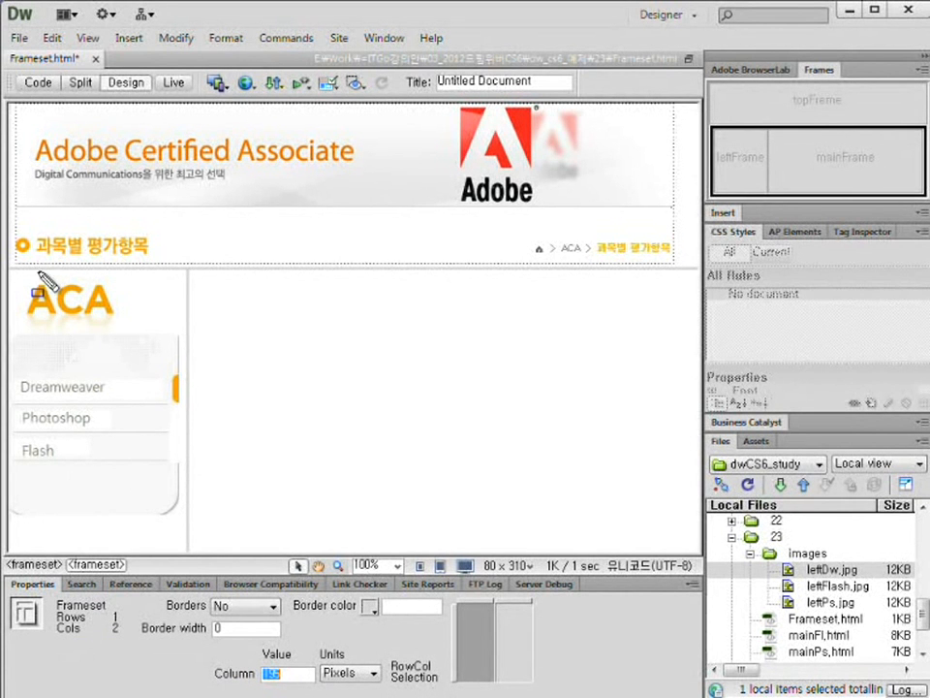
pyautogui.moveTo(13, 271); pyautogui.dragTo(184, 528)
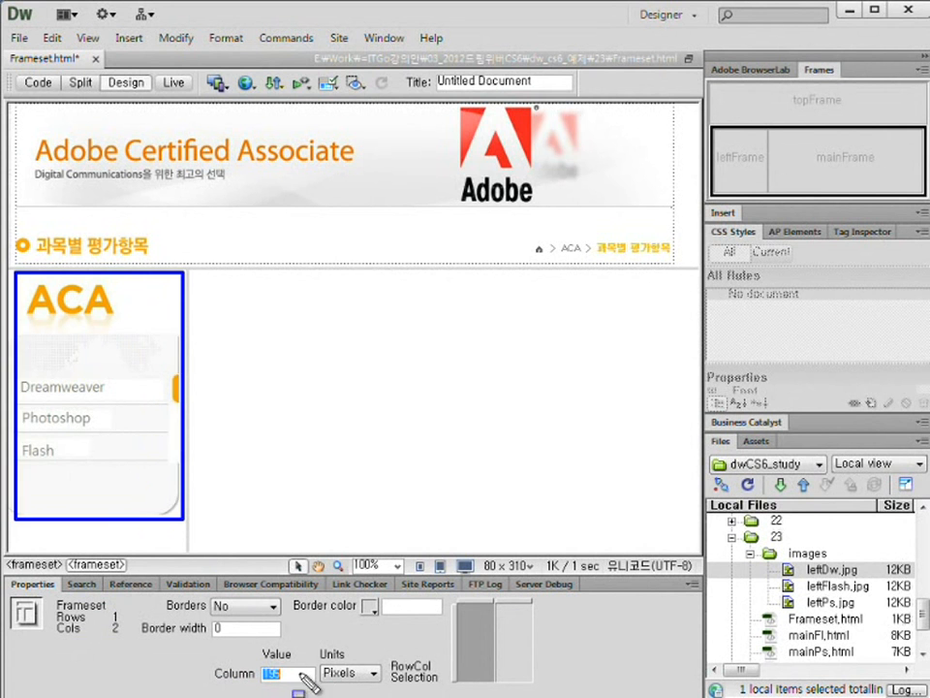
pyautogui.press('Escape')
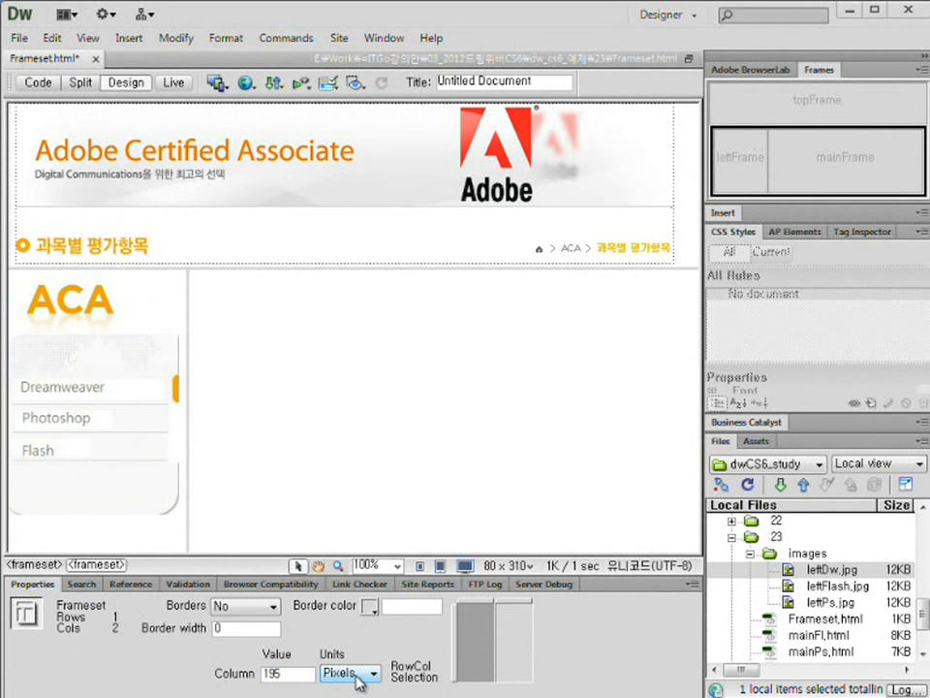
pyautogui.click(359, 678)
pyautogui.click(339, 687)
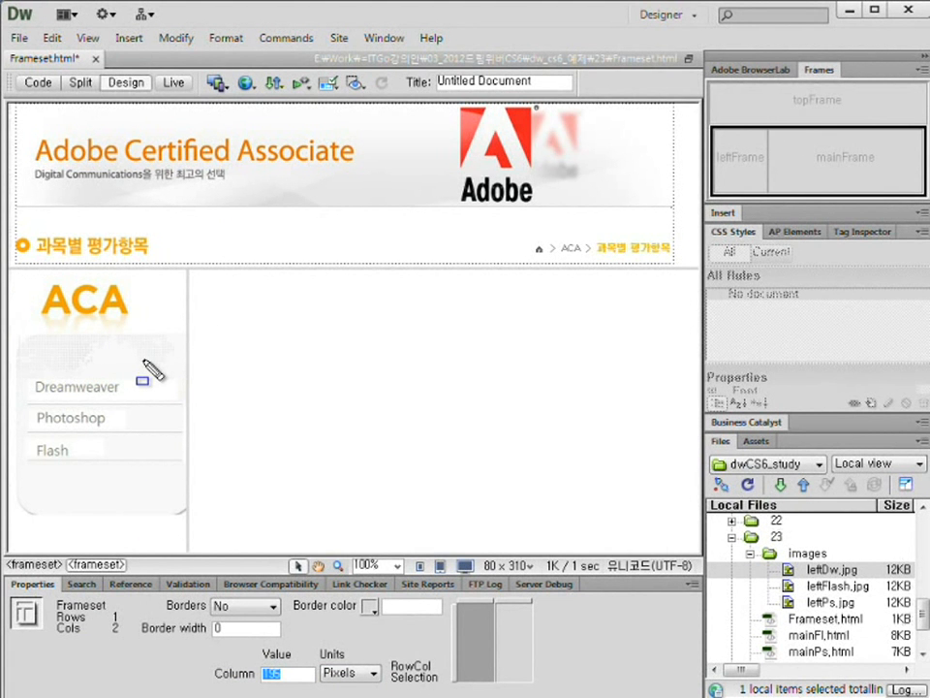
pyautogui.press('Escape')
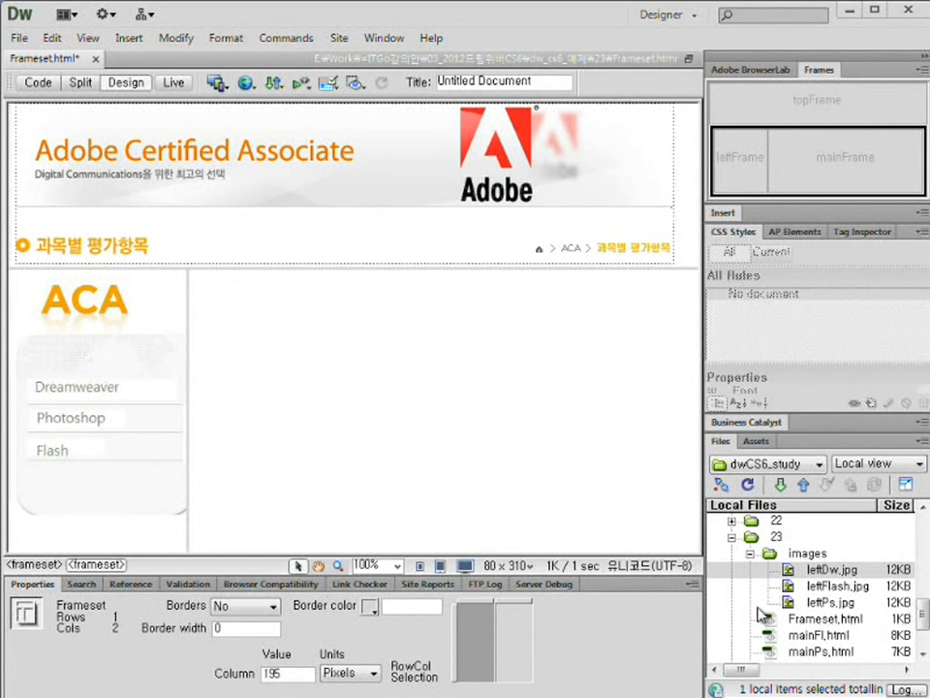
# Collapse the images folder and save the left frame's page as leftMenu.html in folder 23
pyautogui.click(750, 553)
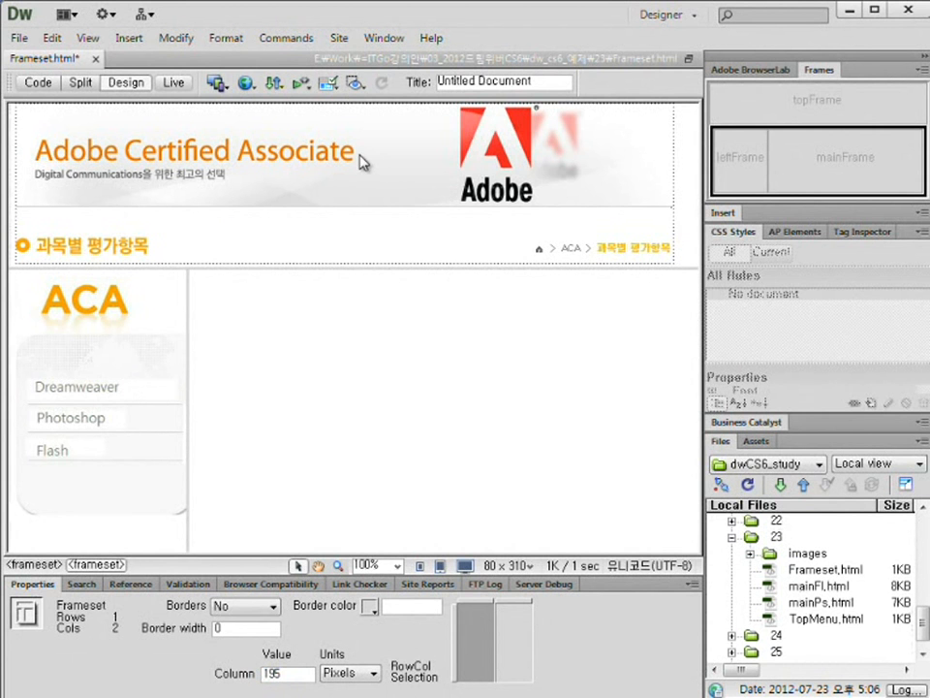
pyautogui.click(121, 394)
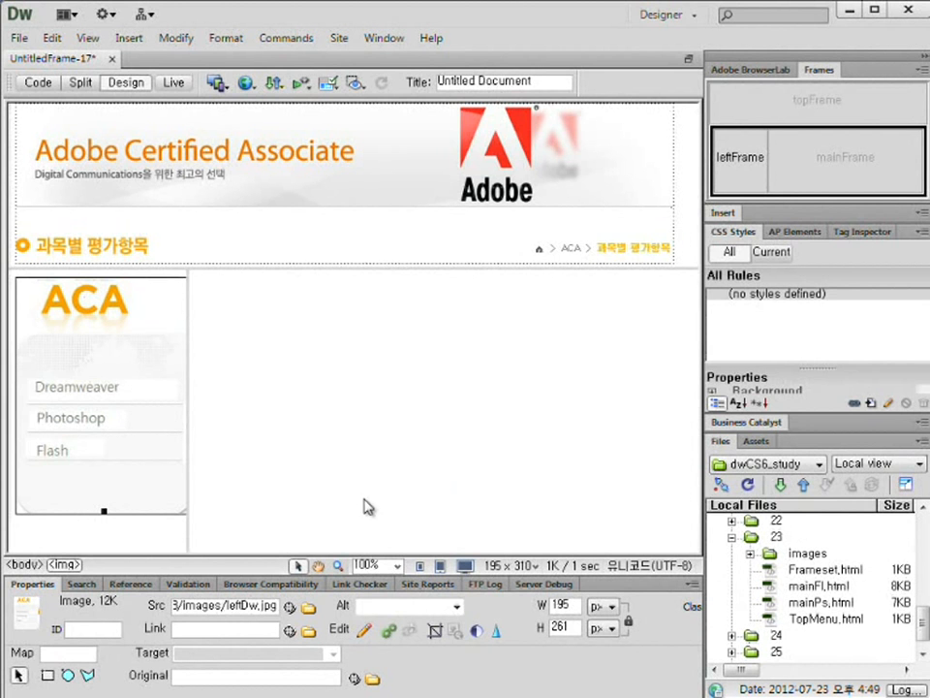
pyautogui.click(124, 475)
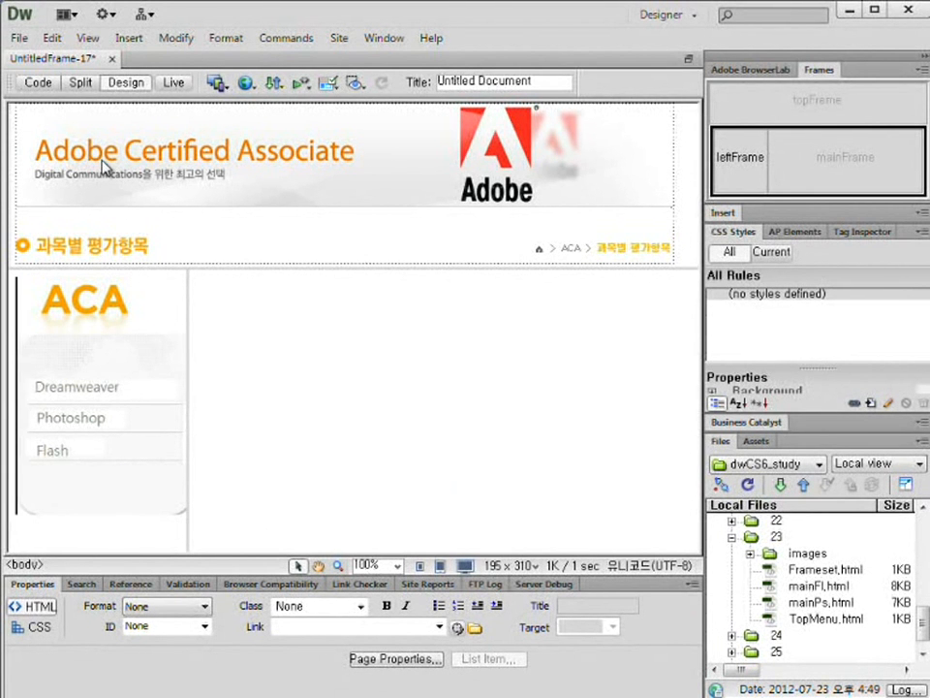
pyautogui.moveTo(8, 52); pyautogui.dragTo(86, 69)
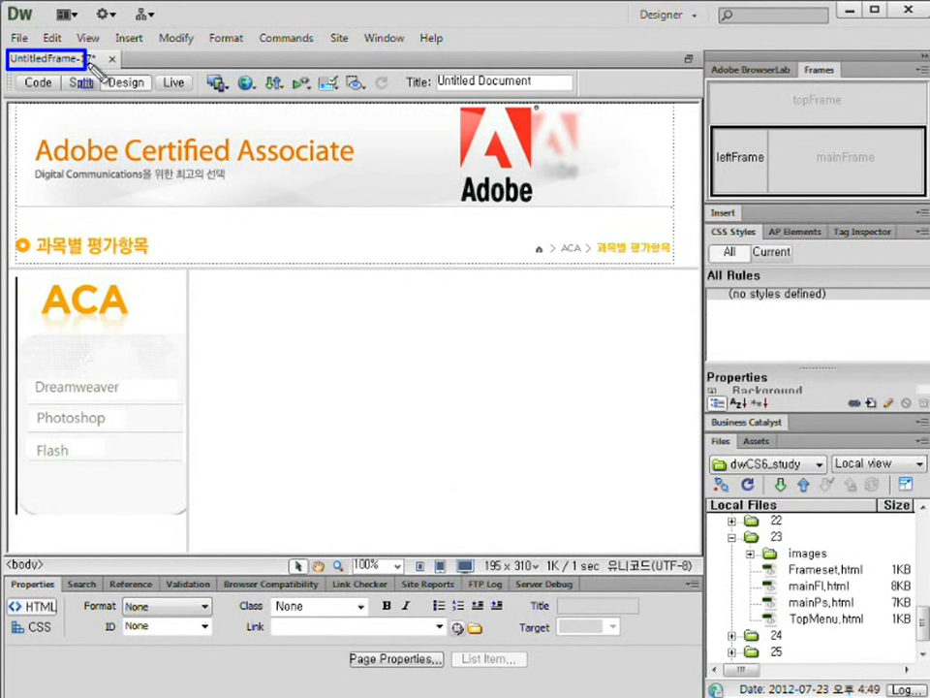
pyautogui.click(19, 38)
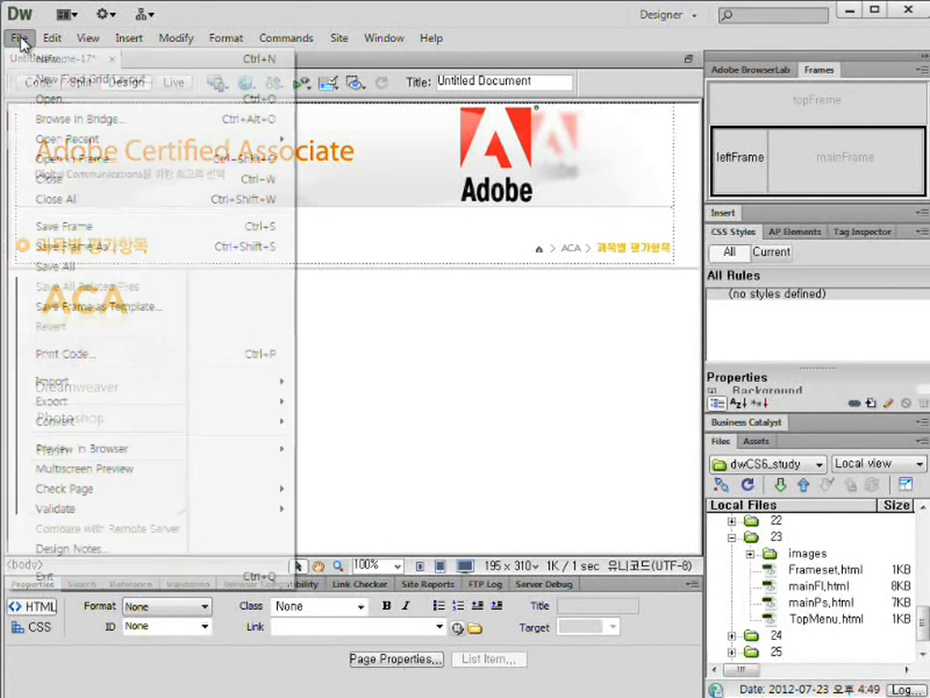
pyautogui.click(120, 244)
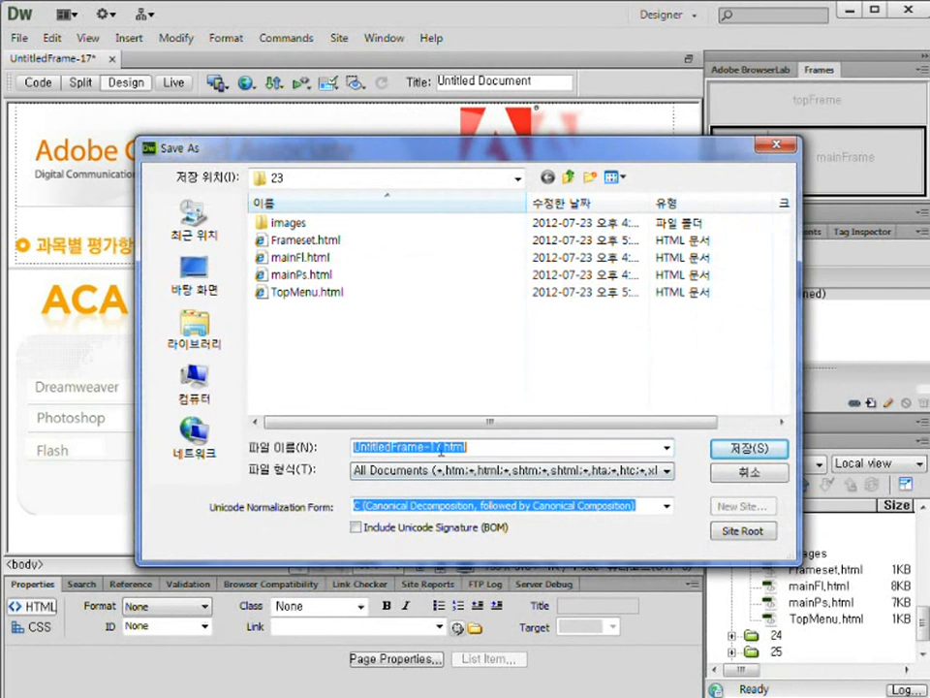
pyautogui.moveTo(441, 448); pyautogui.dragTo(315, 447)
pyautogui.write('leftMenu')
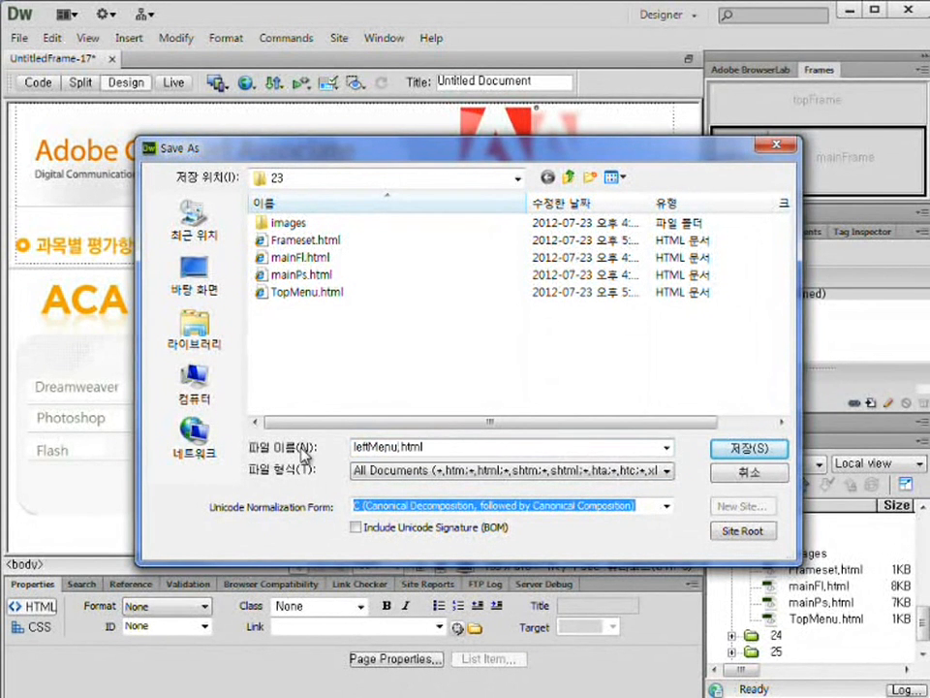
pyautogui.press('Return')
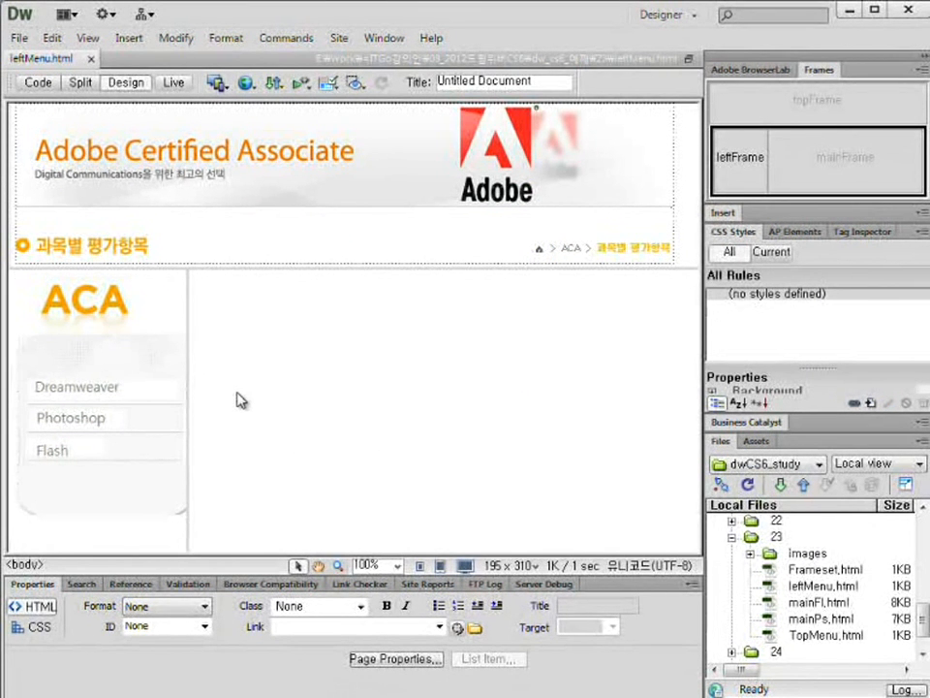
# Select the main frame and link its source to mainDw.html from folder 23
pyautogui.click(340, 390)
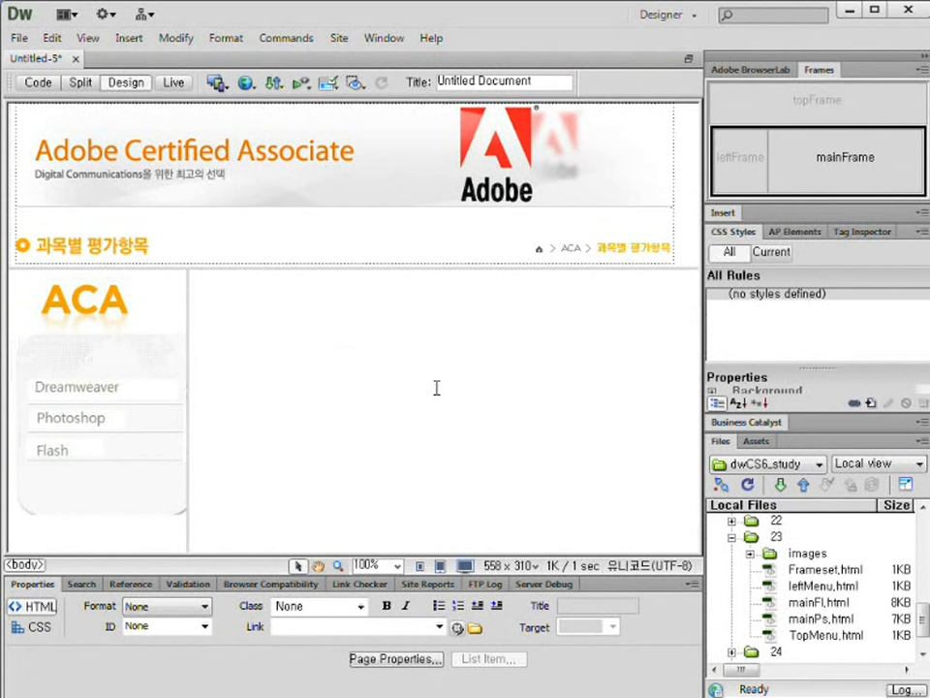
pyautogui.click(774, 539)
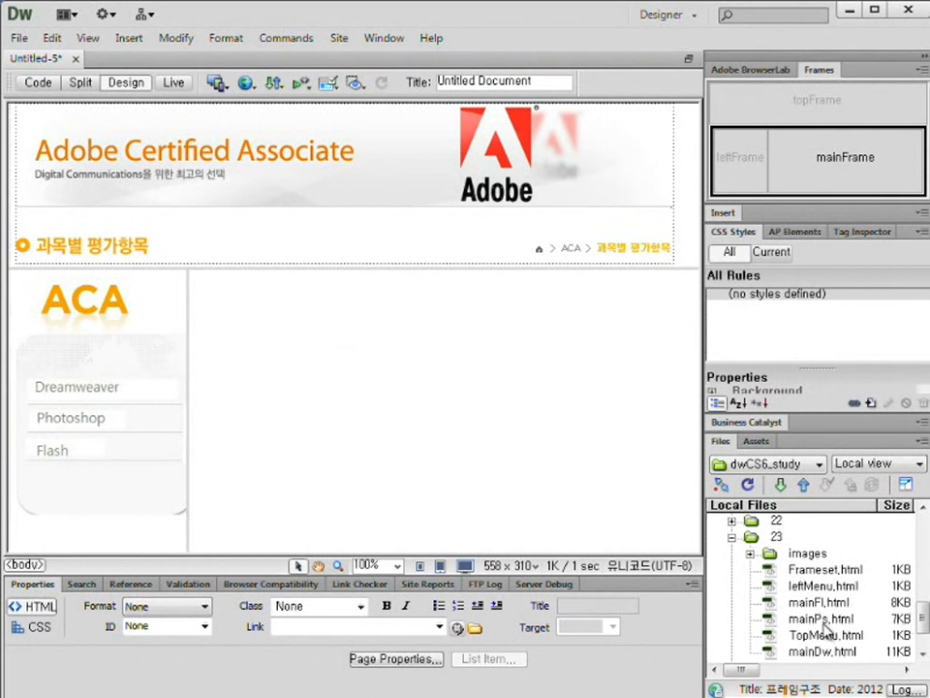
pyautogui.moveTo(816, 647); pyautogui.dragTo(465, 463)
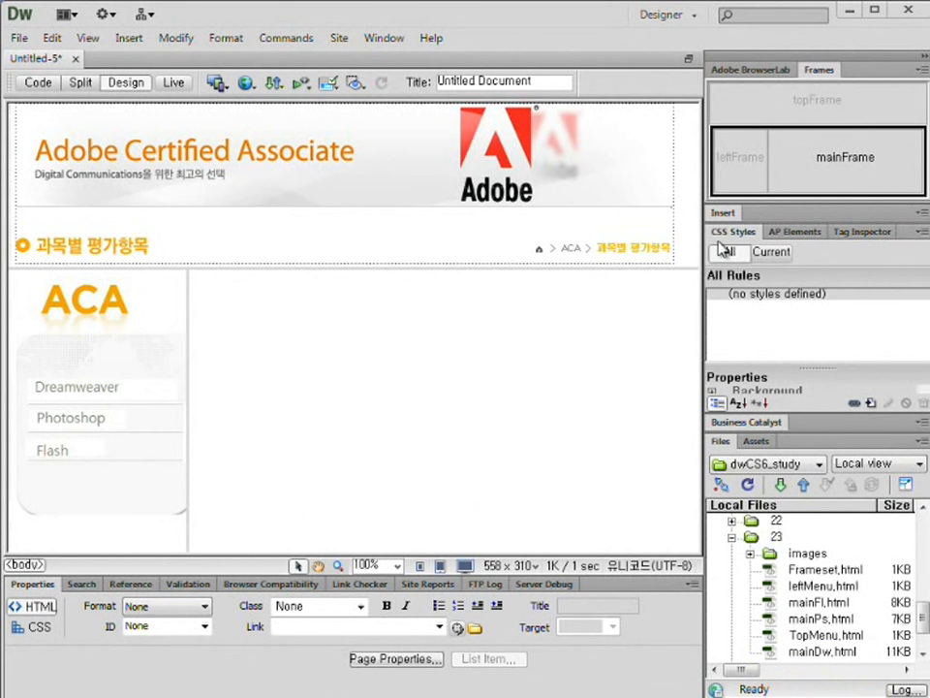
pyautogui.click(825, 162)
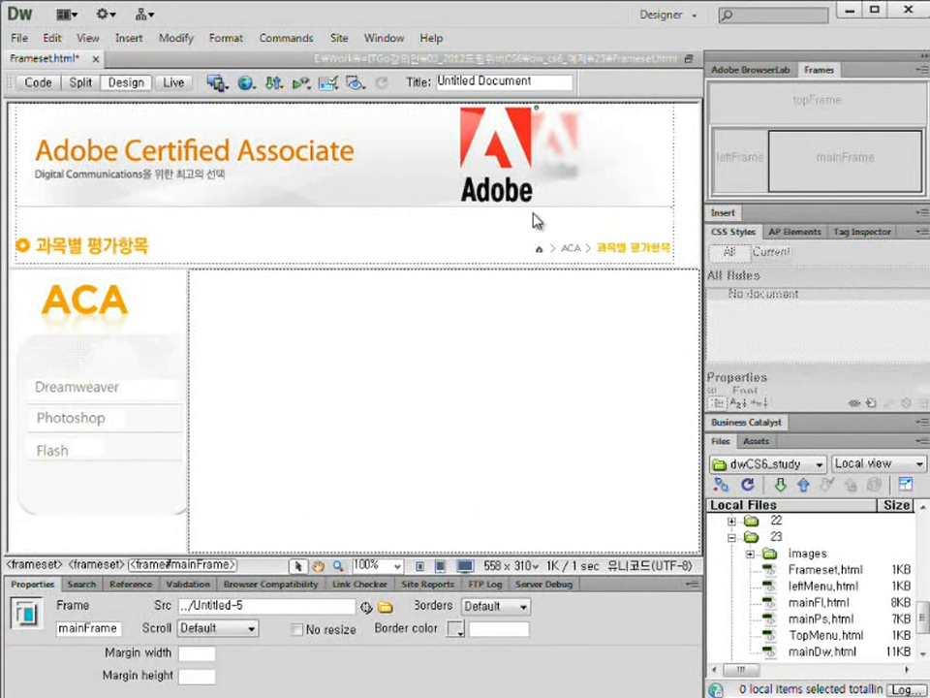
pyautogui.moveTo(367, 608); pyautogui.dragTo(768, 660)
pyautogui.click(485, 401)
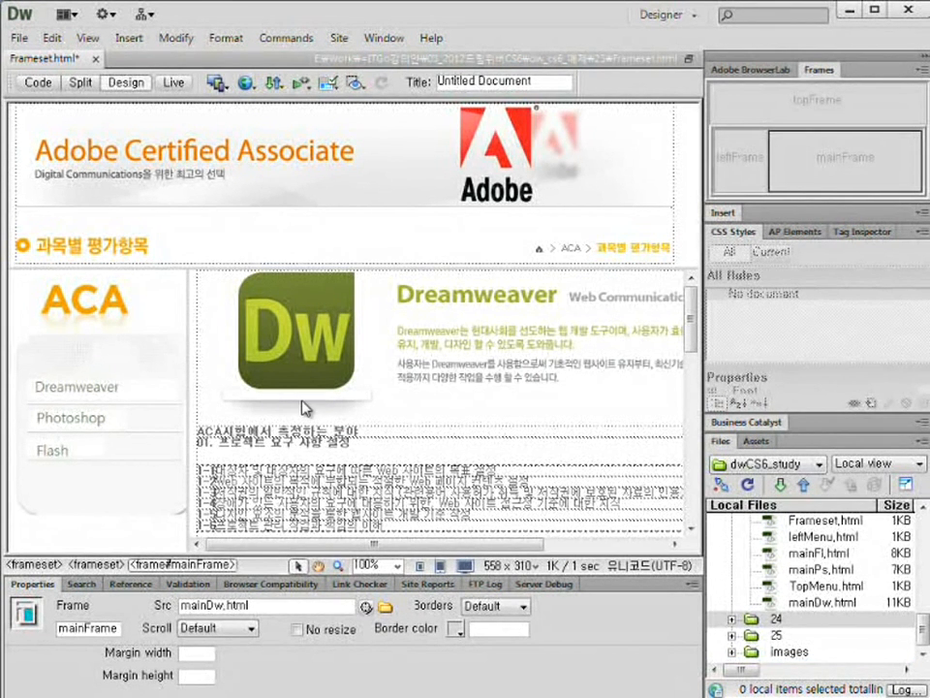
pyautogui.moveTo(482, 546); pyautogui.dragTo(187, 562)
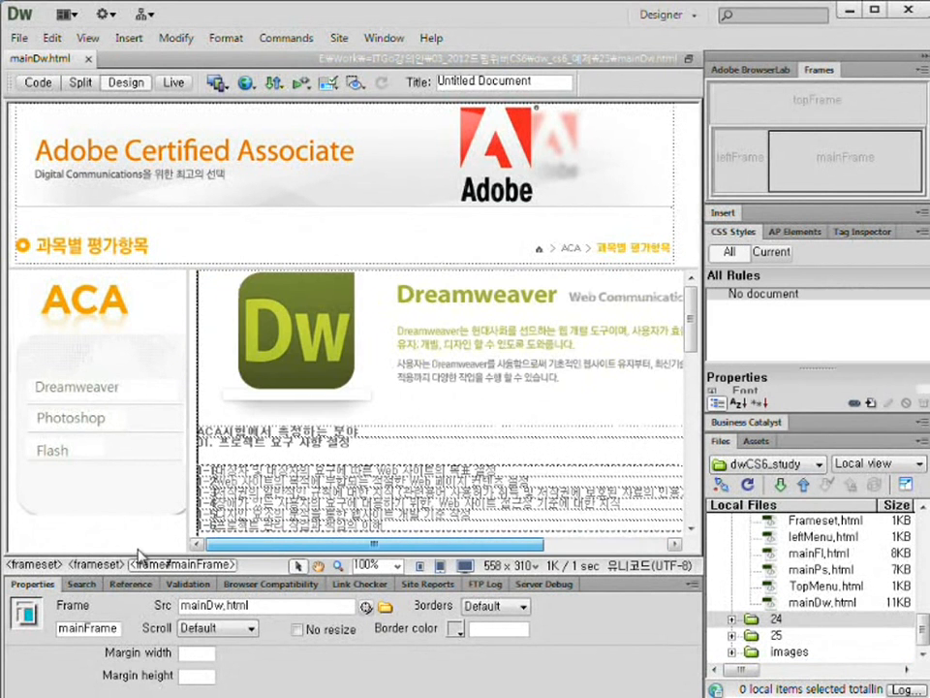
pyautogui.click(241, 444)
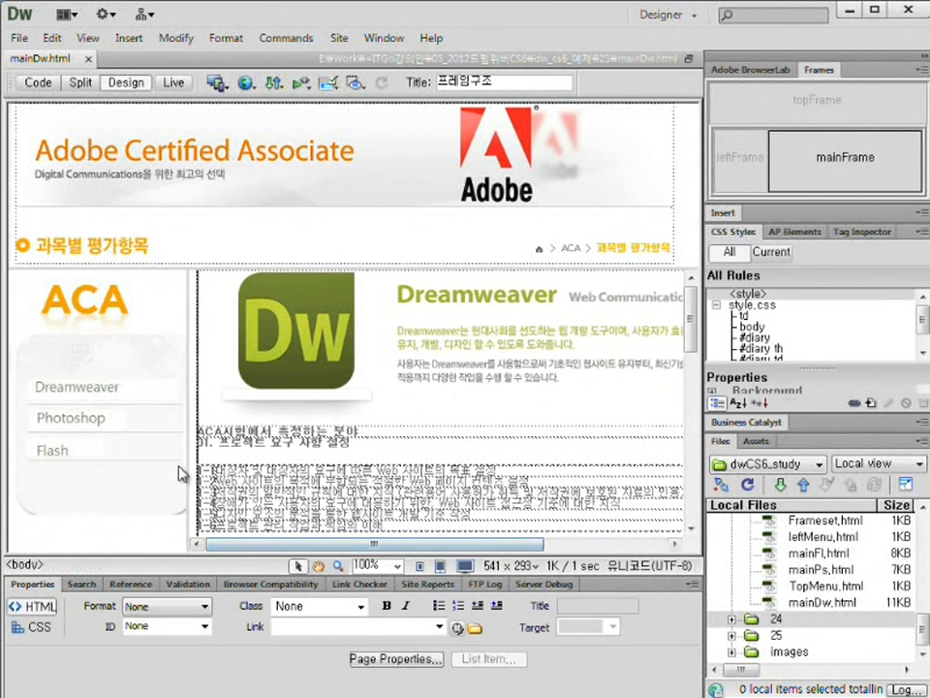
# Select the outer frameset and save the changes to the Frameset.html frameset
pyautogui.click(187, 329)
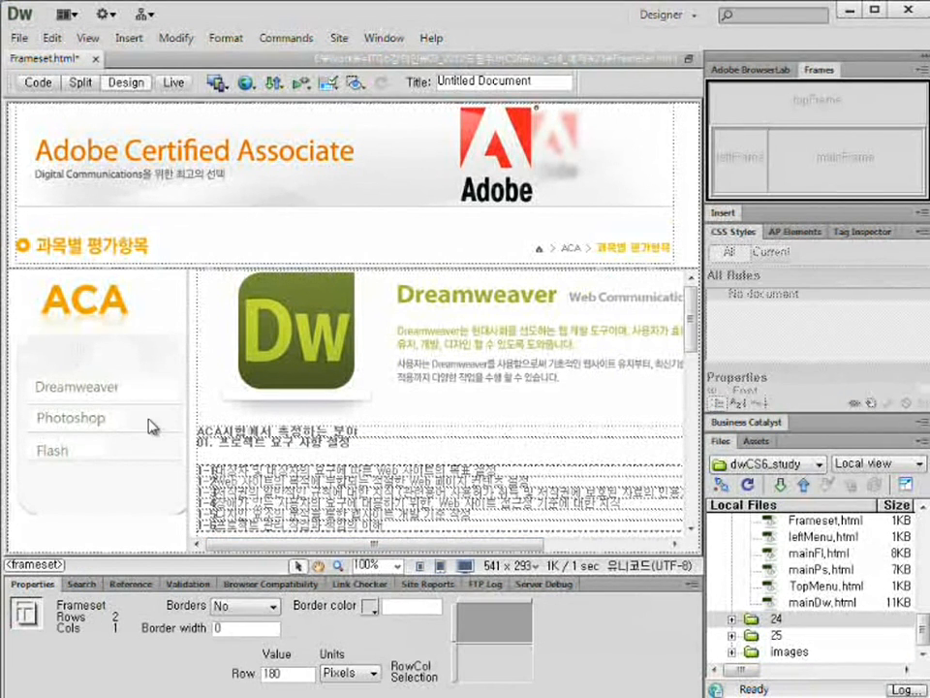
pyautogui.click(18, 37)
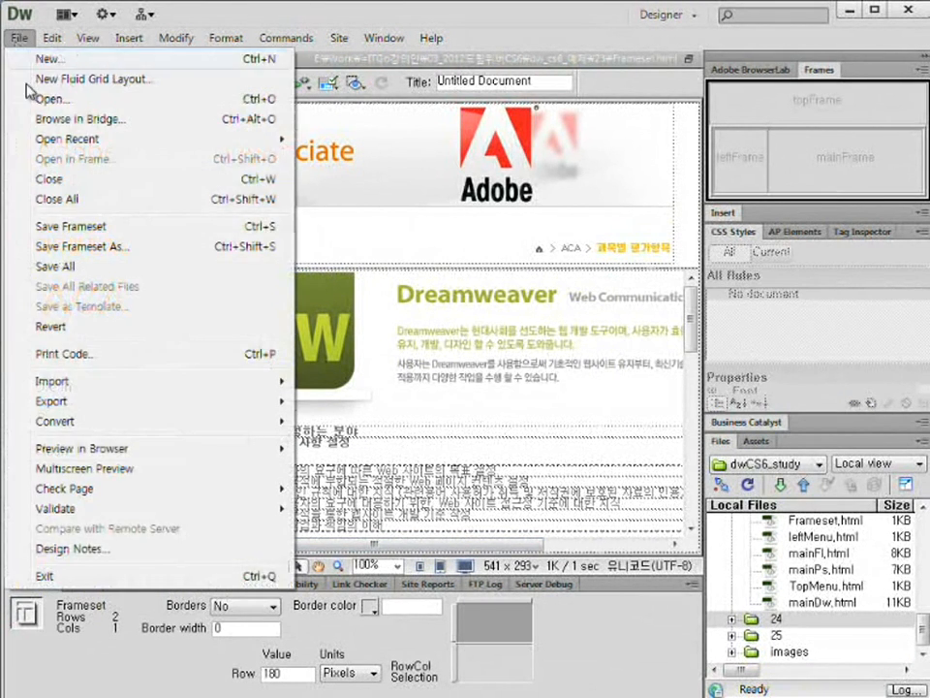
pyautogui.click(72, 233)
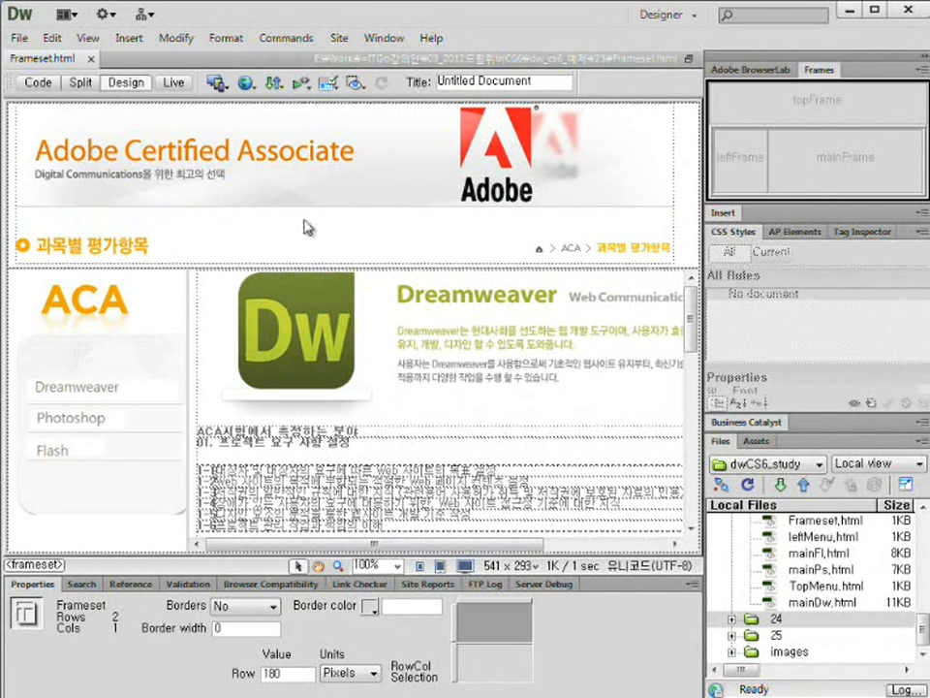
# Set the frameset page's title to "링크메뉴가 있는 프레임" and preview the page in the browser
pyautogui.click(544, 82)
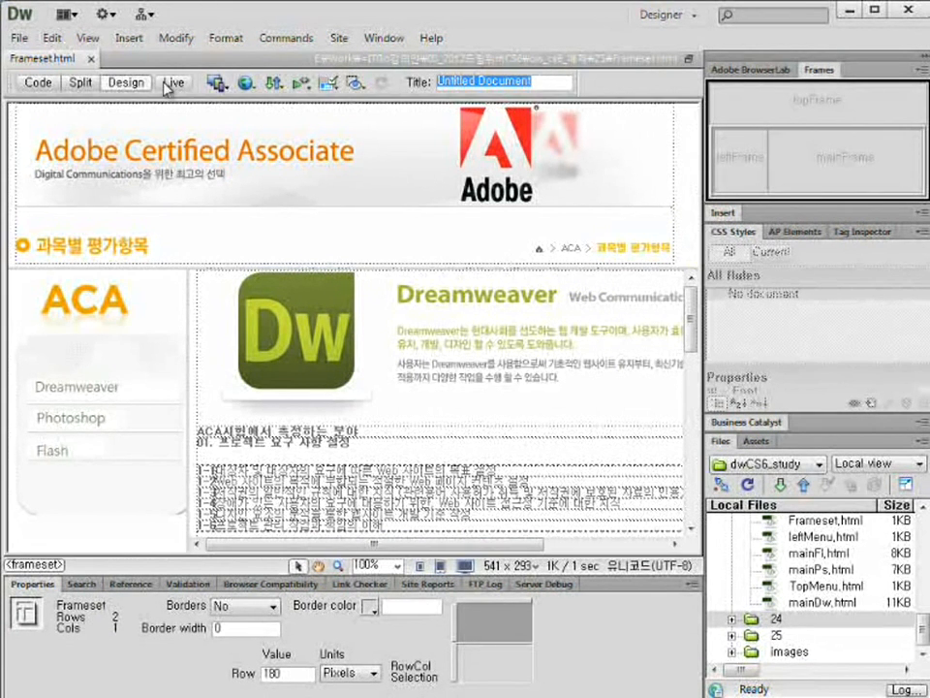
pyautogui.write('링크메뉴가 있는 프레임')
pyautogui.keyDown('alt'); pyautogui.click(208, 351); pyautogui.keyUp('alt')
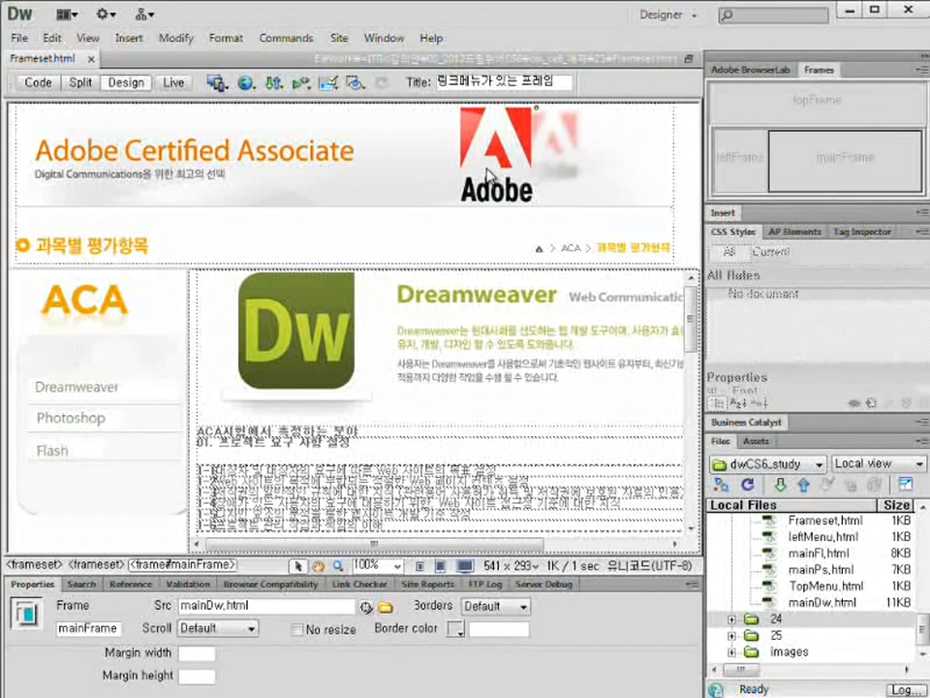
pyautogui.press('F12')
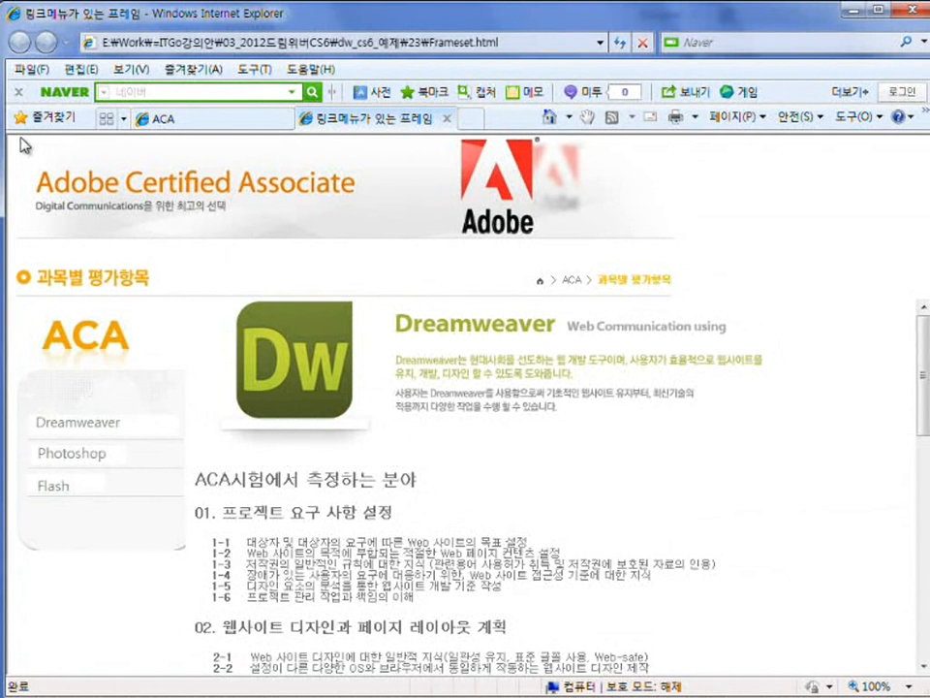
# Examine the frame layout in the browser preview, viewing the main frame's content down to its end and back
pyautogui.moveTo(11, 136); pyautogui.dragTo(727, 310)
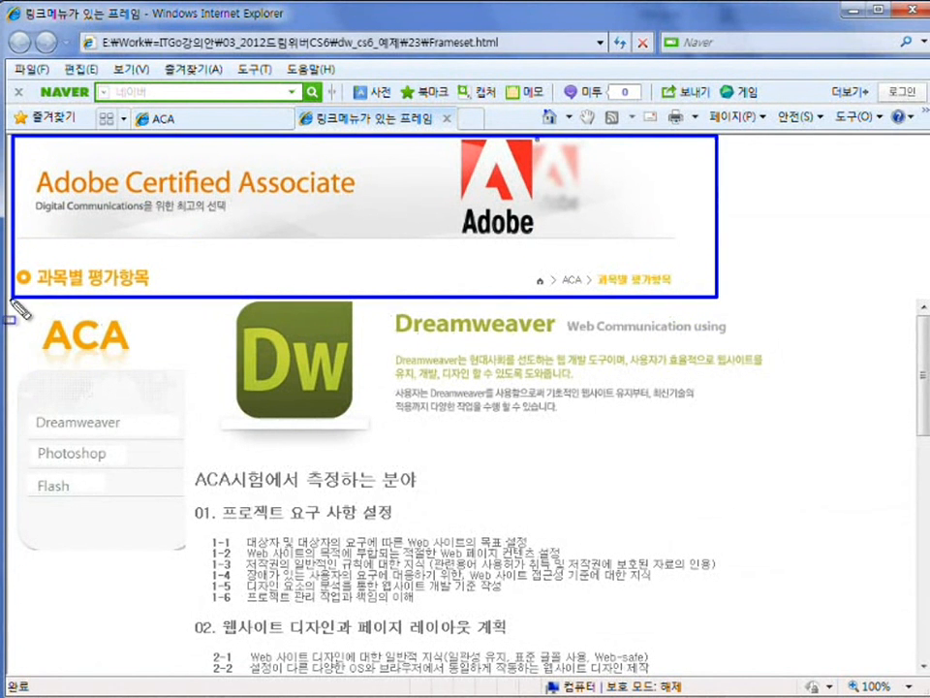
pyautogui.moveTo(13, 304); pyautogui.dragTo(188, 514)
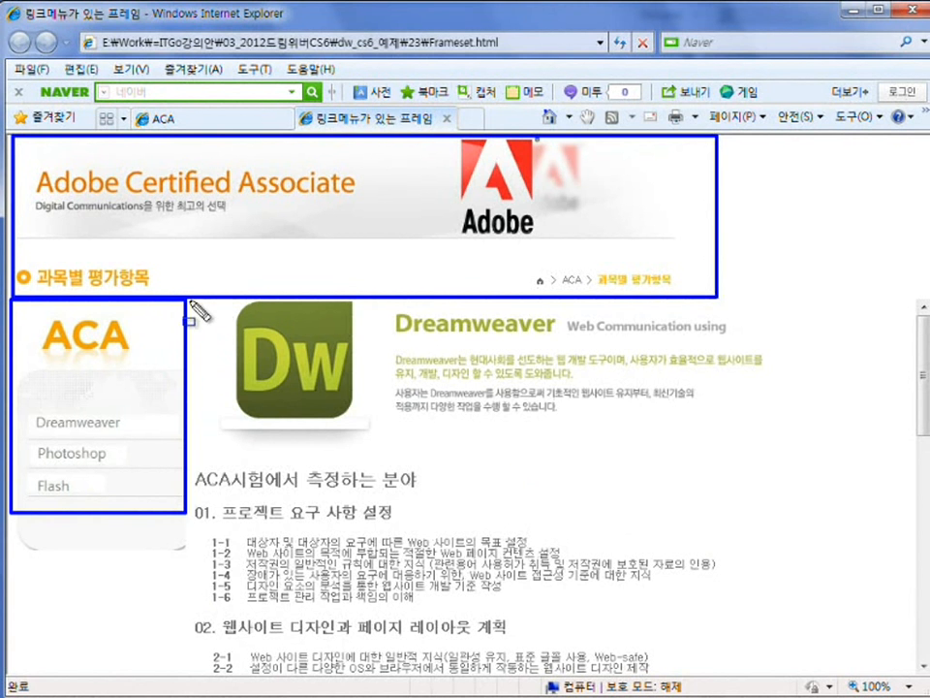
pyautogui.press('Escape')
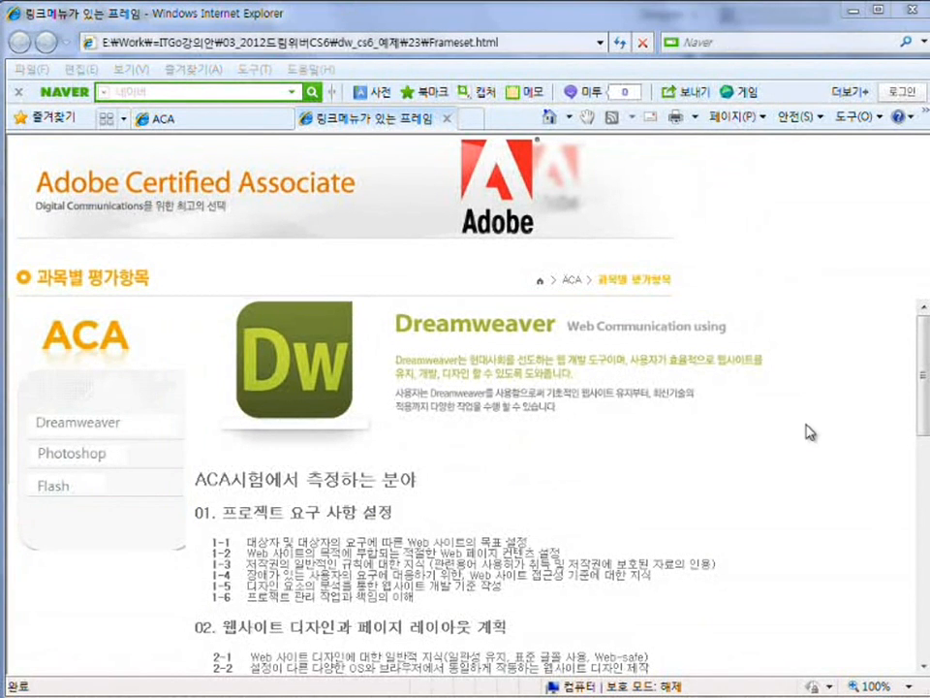
pyautogui.click(818, 484)
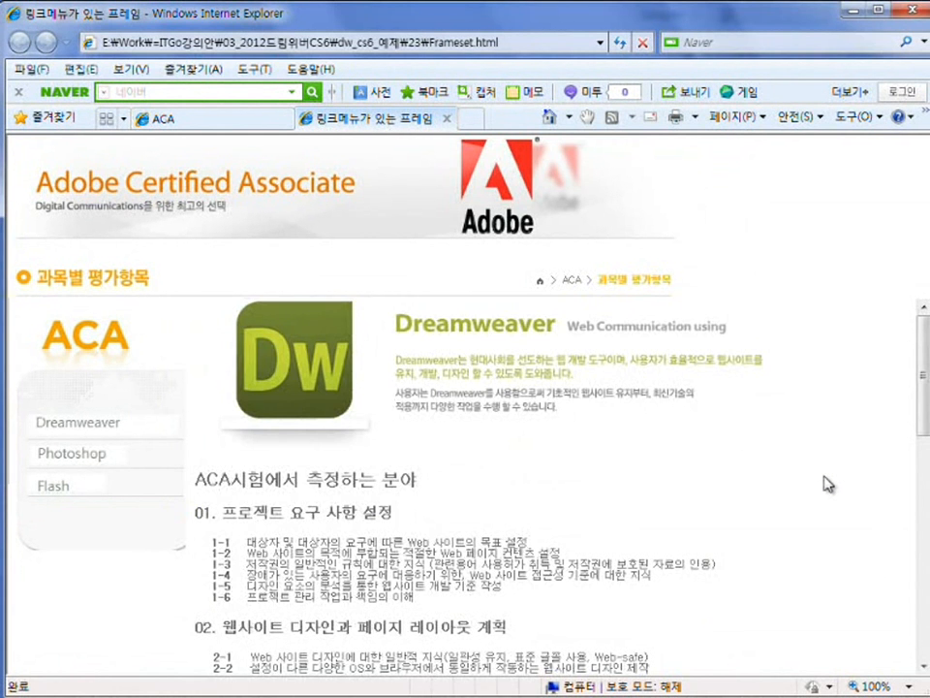
pyautogui.scroll(-5, 826, 484)
pyautogui.scroll(10, 827, 483)
pyautogui.moveTo(925, 359); pyautogui.dragTo(926, 602)
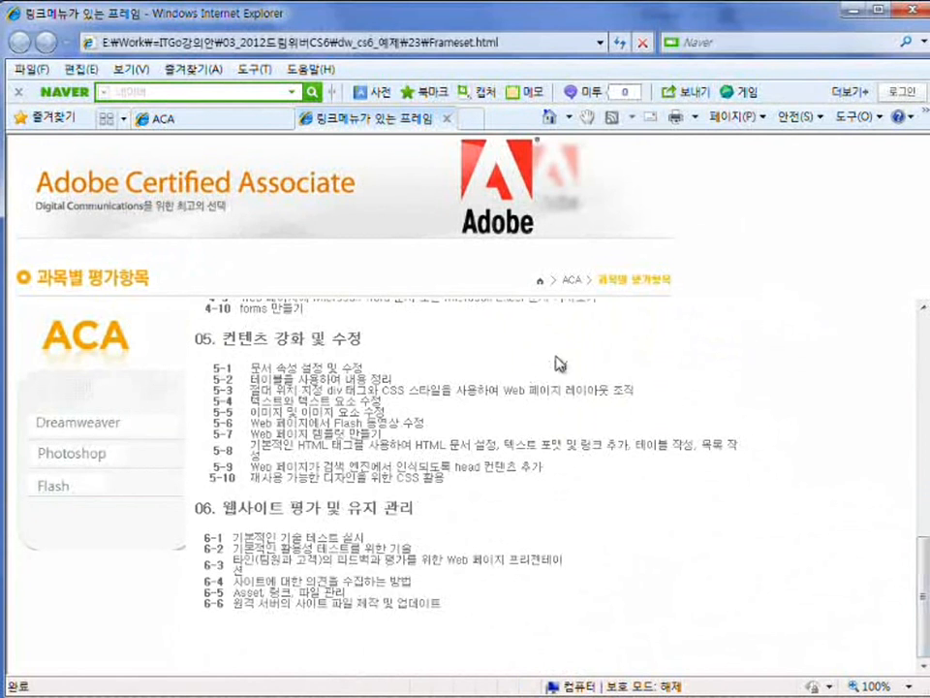
pyautogui.moveTo(925, 593); pyautogui.dragTo(926, 335)
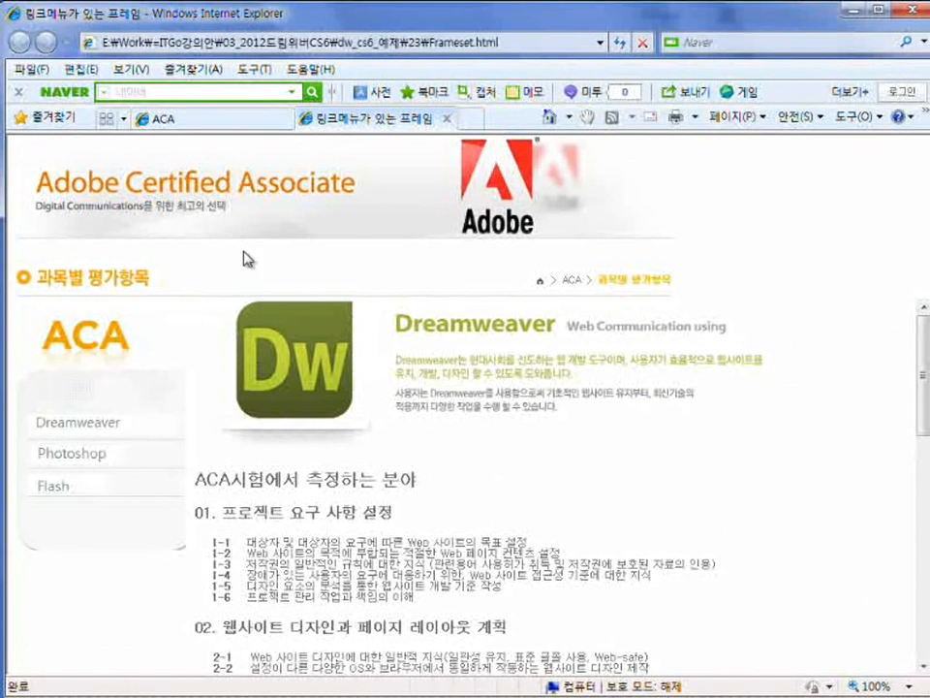
pyautogui.hotkey('ctrl', 'shift', 'd')
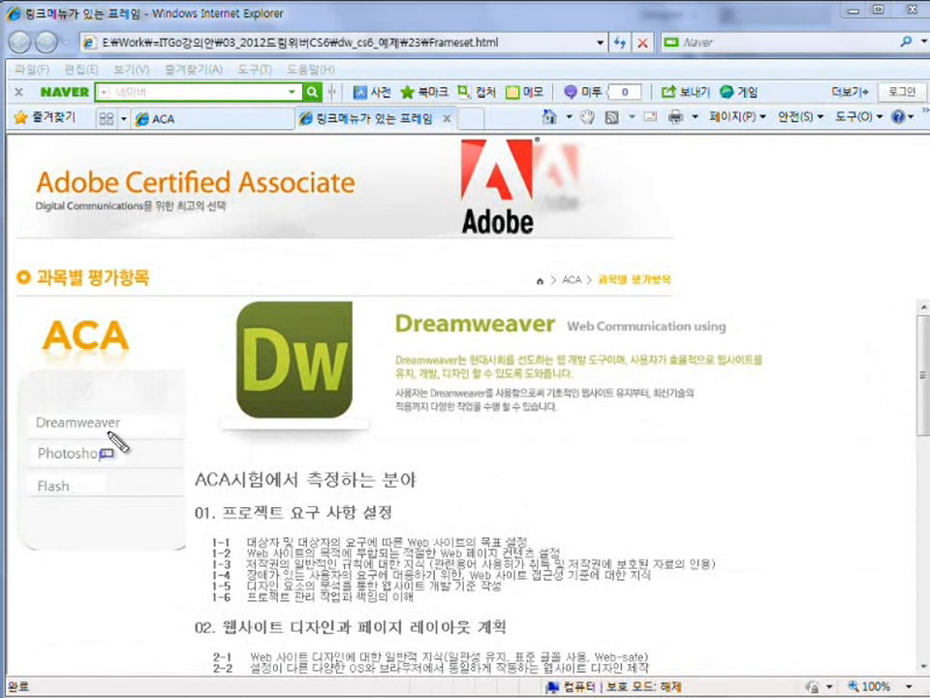
pyautogui.moveTo(27, 409); pyautogui.dragTo(121, 436)
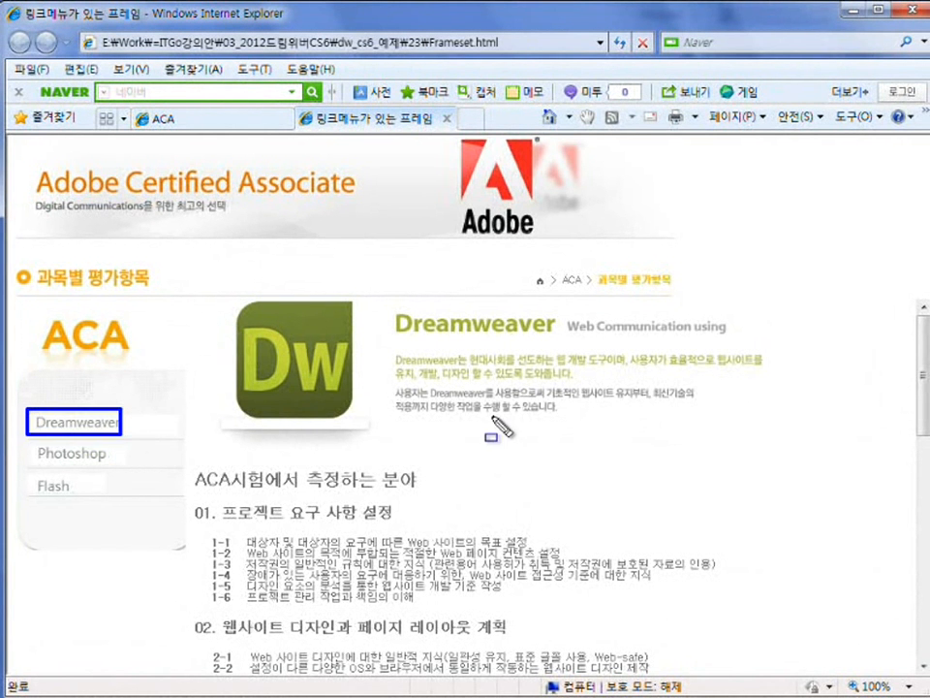
pyautogui.moveTo(35, 464); pyautogui.dragTo(112, 465)
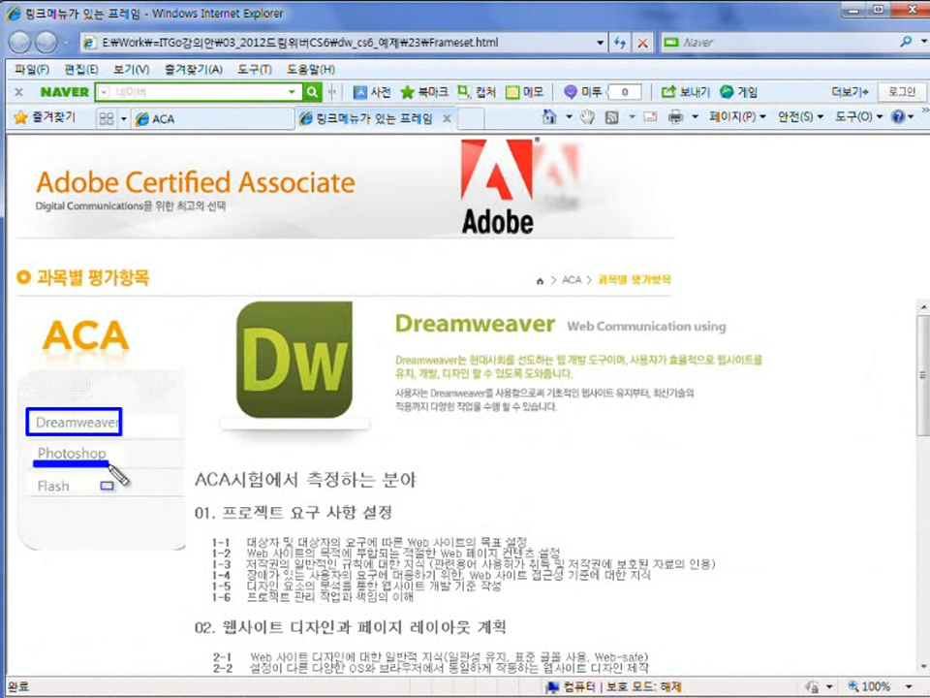
pyautogui.moveTo(32, 495); pyautogui.dragTo(106, 496)
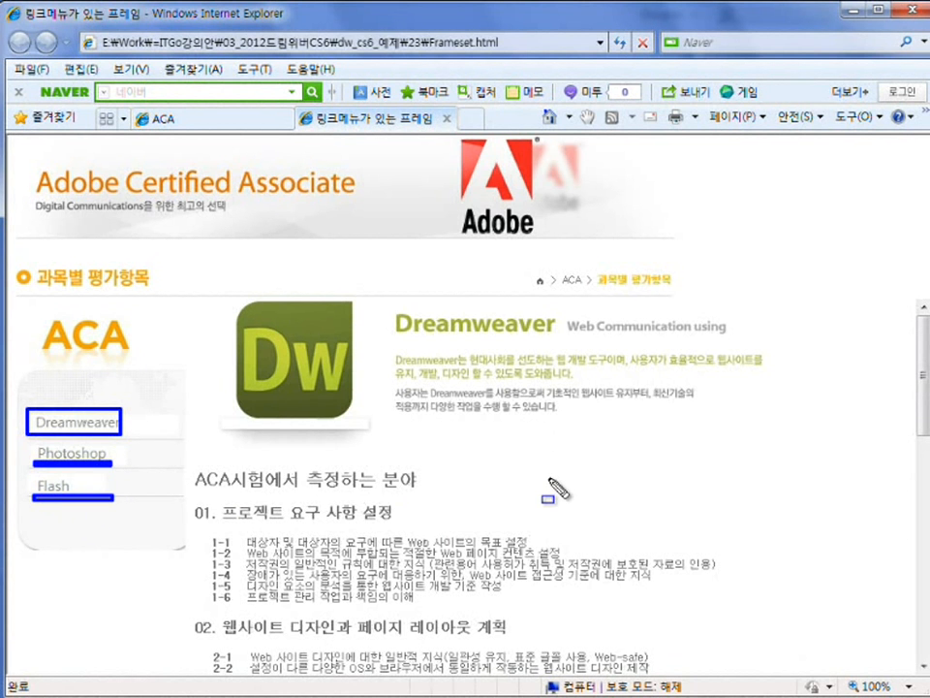
pyautogui.press('Escape')
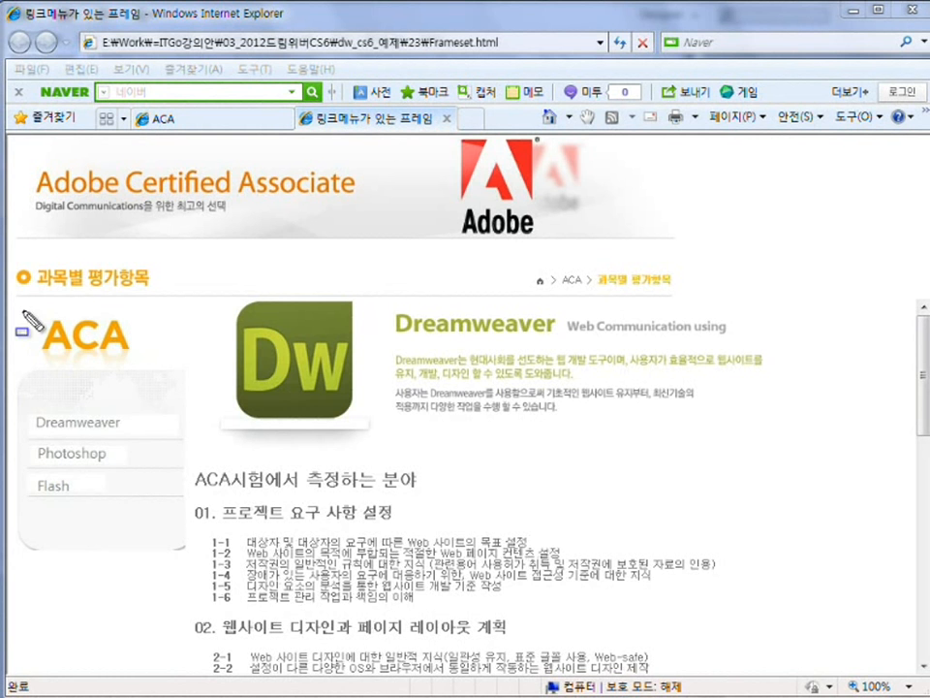
pyautogui.moveTo(19, 302); pyautogui.dragTo(180, 524)
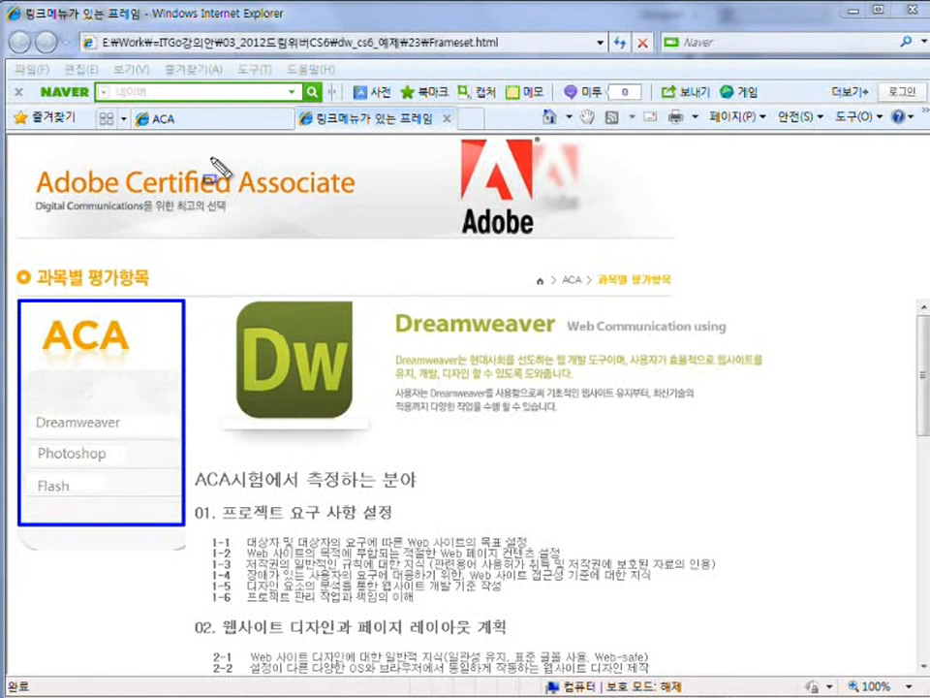
pyautogui.moveTo(200, 297)
pyautogui.mouseDown()
pyautogui.moveTo(467, 413)
pyautogui.moveTo(734, 639)
pyautogui.mouseUp()
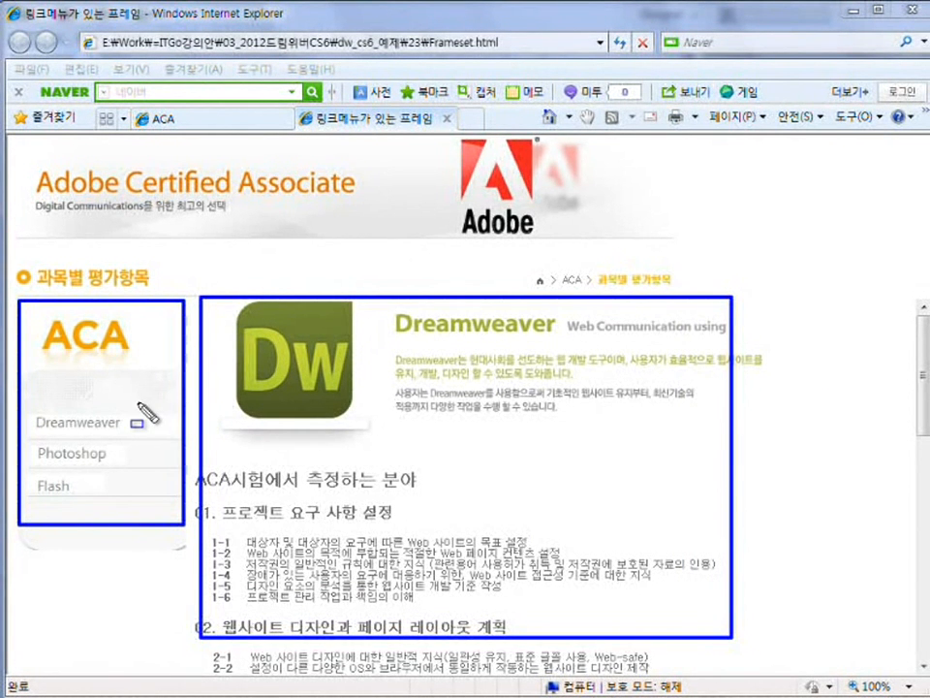
pyautogui.press('Escape')
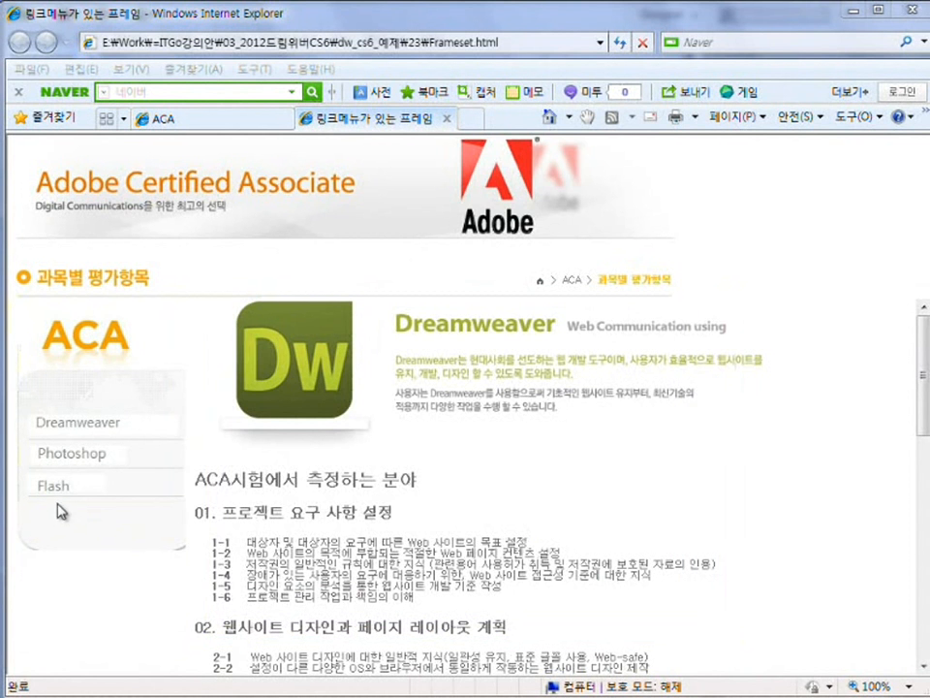
pyautogui.moveTo(193, 297)
pyautogui.mouseDown()
pyautogui.moveTo(440, 536)
pyautogui.moveTo(752, 669)
pyautogui.moveTo(781, 667)
pyautogui.mouseUp()
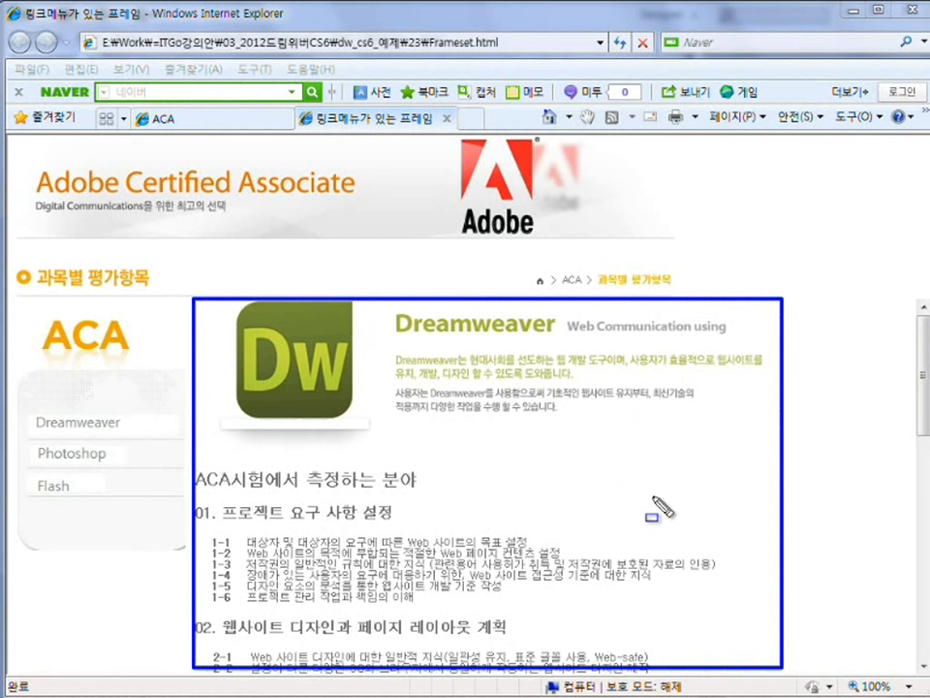
pyautogui.press('Escape')
# Switch back to Dreamweaver and draw a rectangular hotspot over the Dreamweaver item of the left menu image
pyautogui.hotkey('alt', 'Tab')
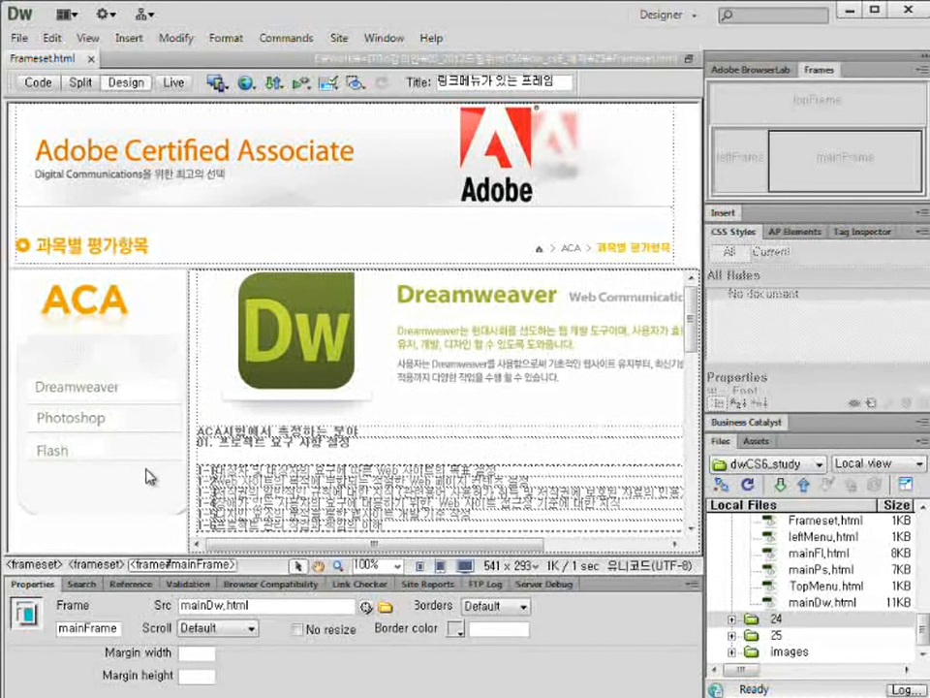
pyautogui.click(101, 419)
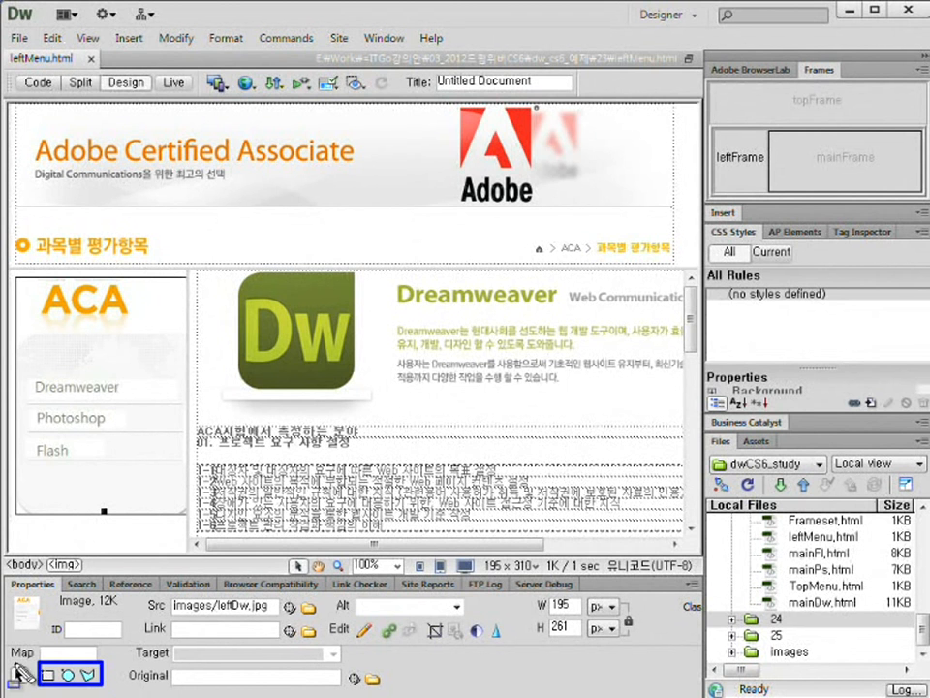
pyautogui.press('Escape')
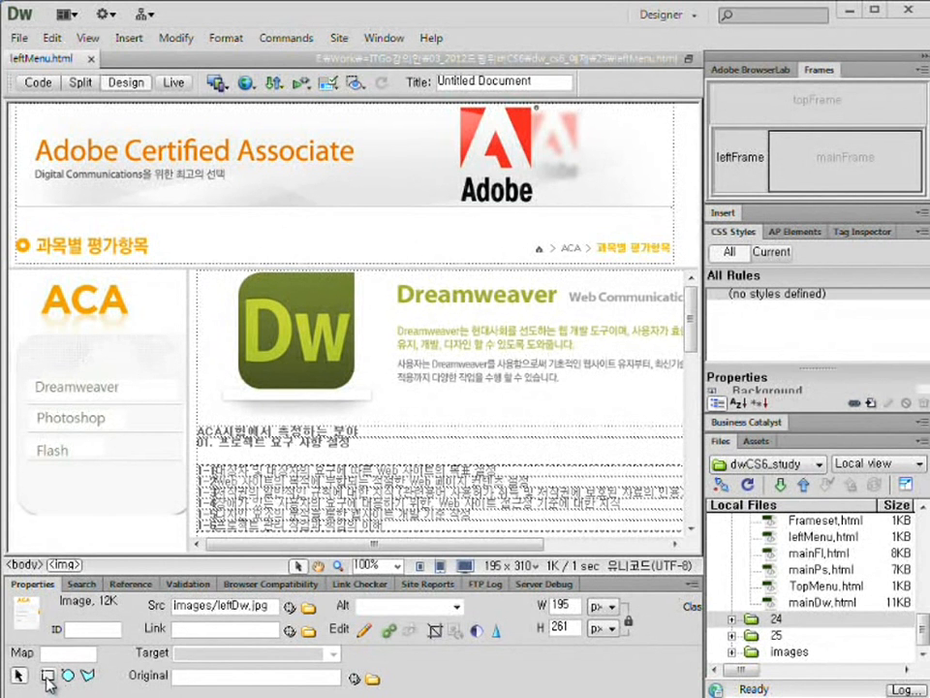
pyautogui.click(48, 678)
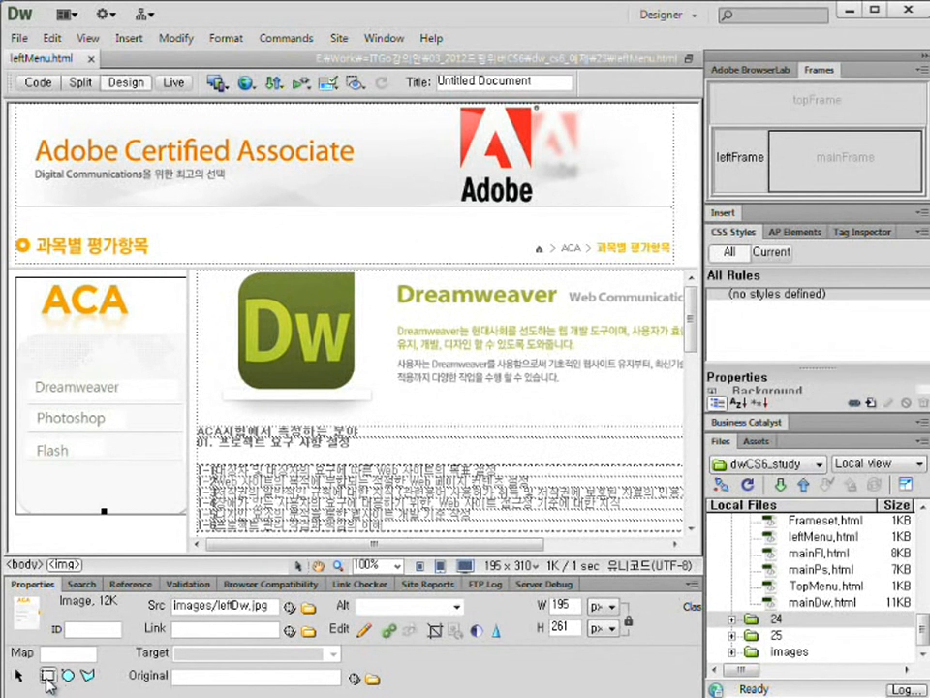
pyautogui.moveTo(28, 372); pyautogui.dragTo(126, 401)
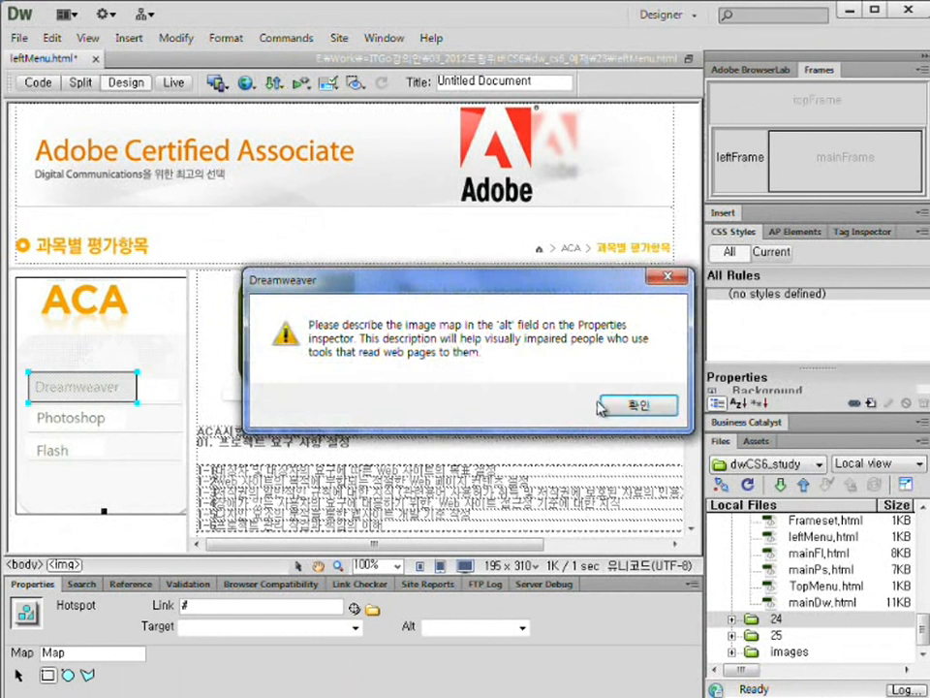
pyautogui.click(634, 411)
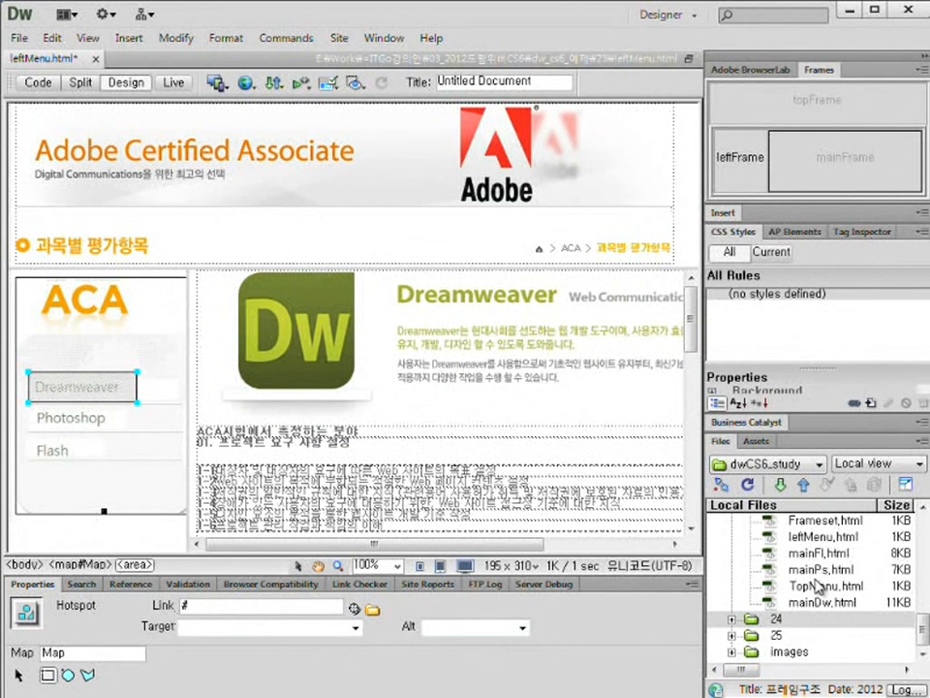
# Link the Dreamweaver hotspot to mainDw.html from folder 23 and set its target to mainFrame
pyautogui.scroll(-1, 926, 640)
pyautogui.click(826, 632)
pyautogui.moveTo(823, 622); pyautogui.dragTo(763, 635)
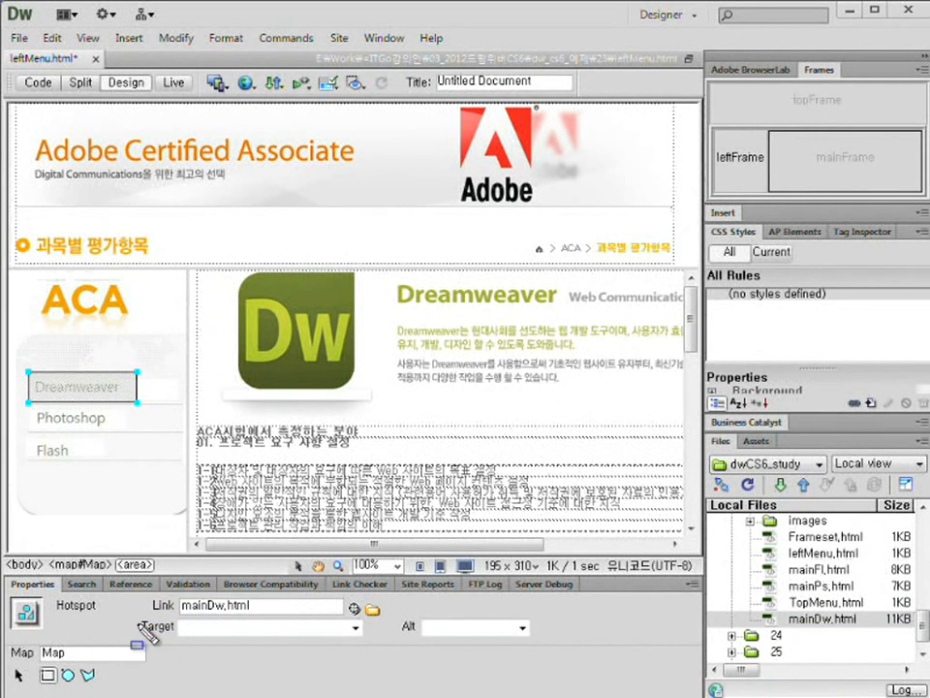
pyautogui.click(355, 628)
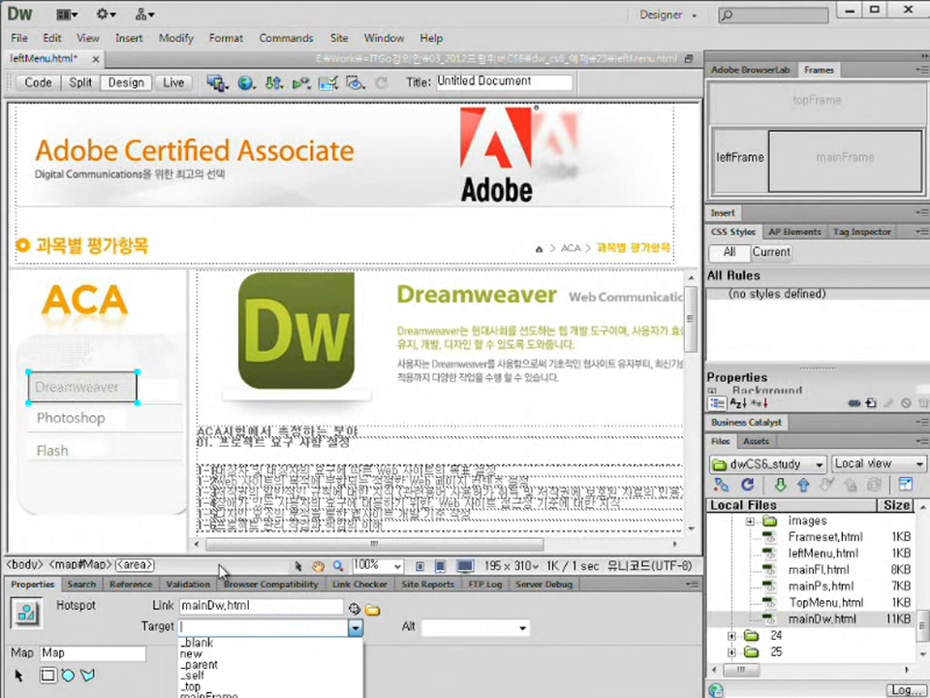
pyautogui.click(356, 628)
pyautogui.click(356, 628)
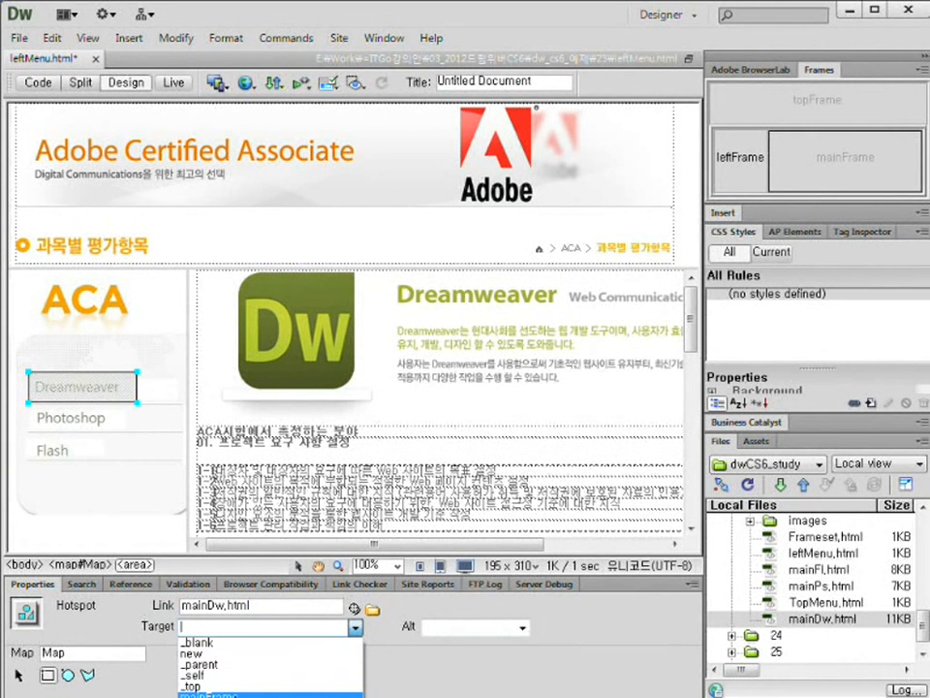
pyautogui.click(243, 694)
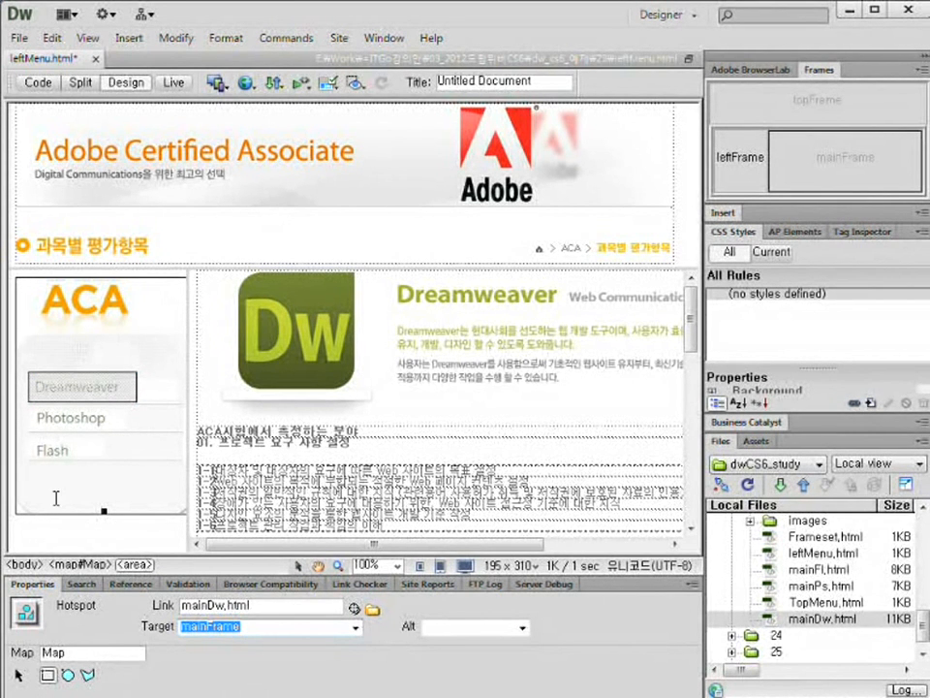
pyautogui.moveTo(136, 617); pyautogui.dragTo(255, 639)
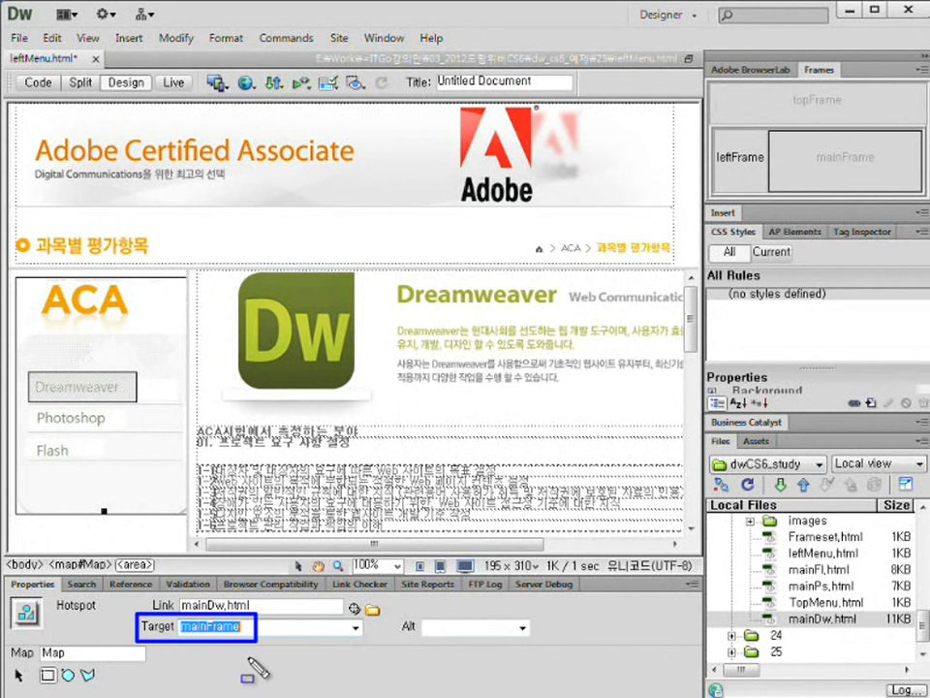
pyautogui.press('Escape')
pyautogui.click(207, 307)
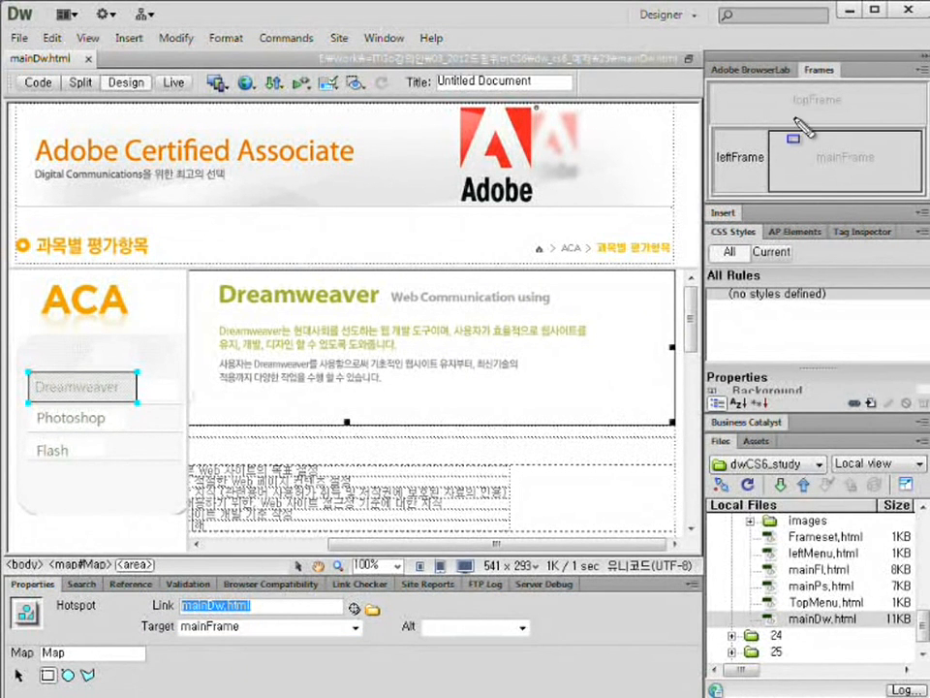
pyautogui.moveTo(766, 123)
pyautogui.mouseDown()
pyautogui.moveTo(883, 187)
pyautogui.moveTo(920, 190)
pyautogui.mouseUp()
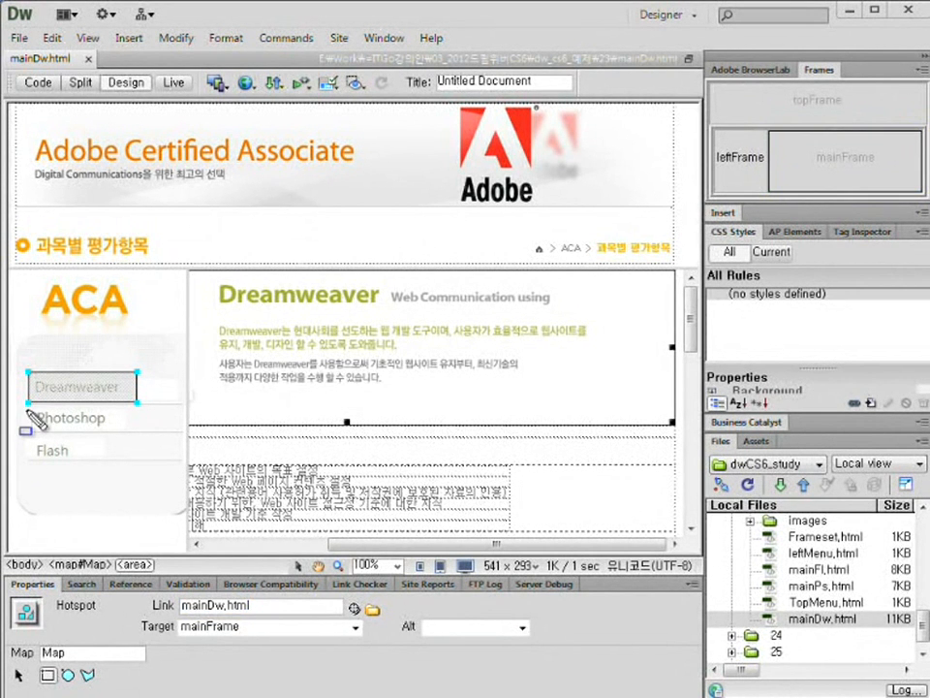
pyautogui.moveTo(26, 405); pyautogui.dragTo(127, 432)
pyautogui.moveTo(25, 433); pyautogui.dragTo(132, 465)
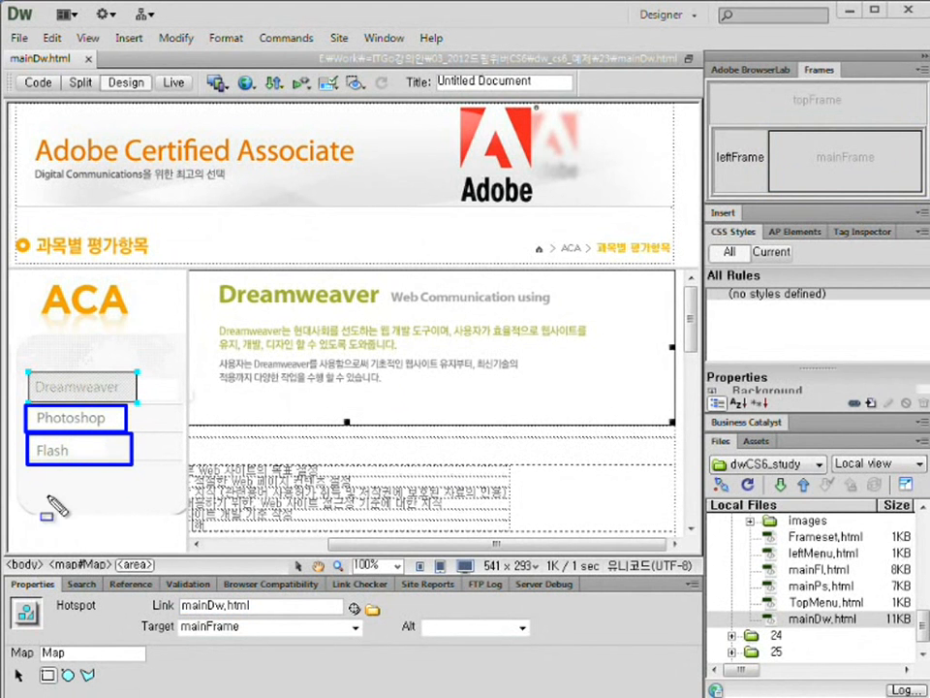
pyautogui.press('Escape')
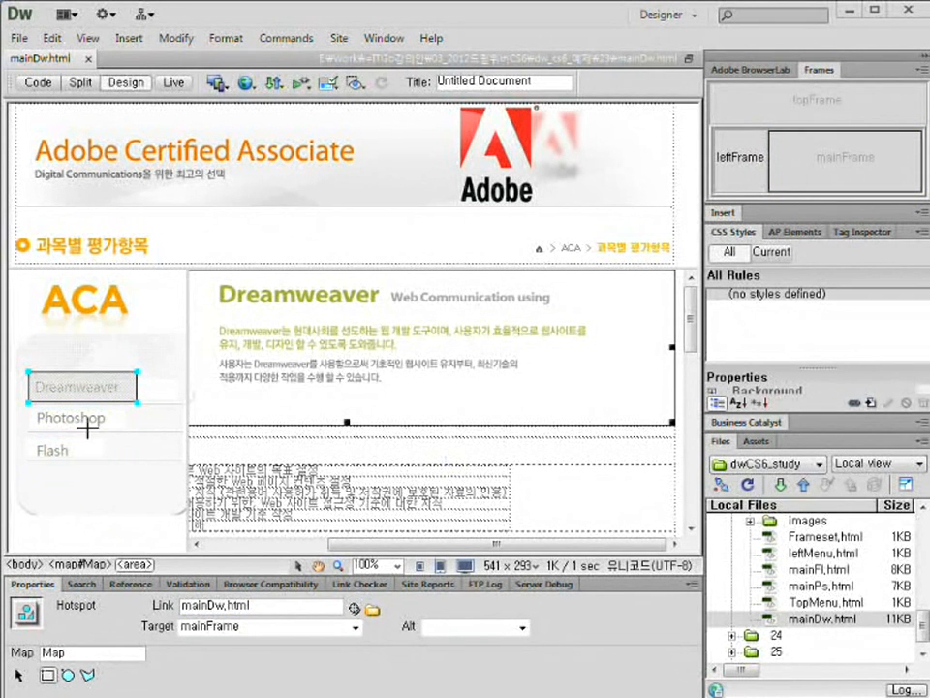
# Select the left menu image and draw a rectangular hotspot over its Photoshop item
pyautogui.click(150, 471)
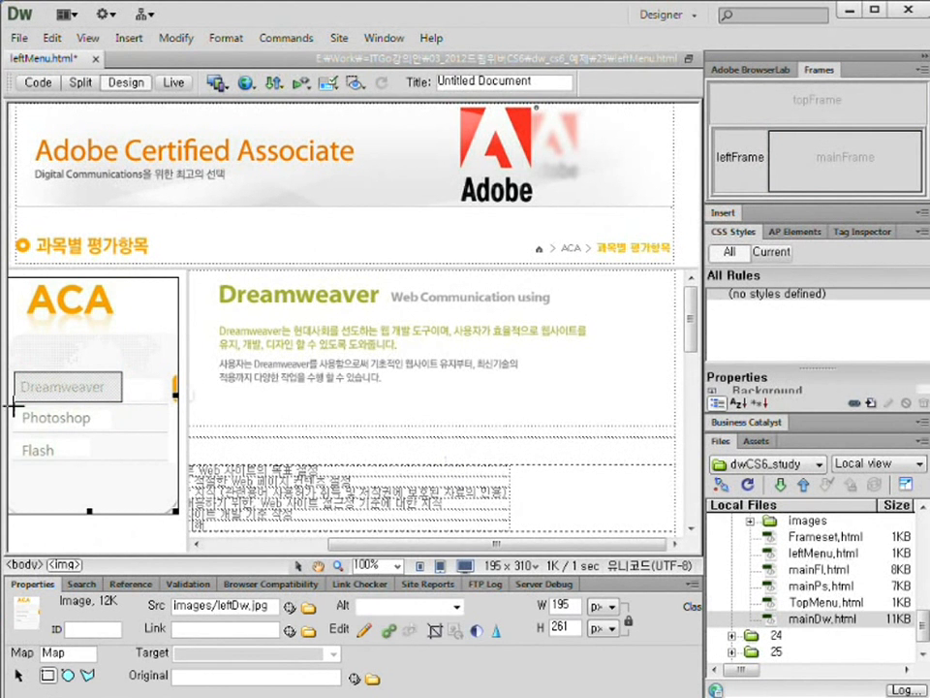
pyautogui.moveTo(15, 408); pyautogui.dragTo(125, 433)
pyautogui.press('Return')
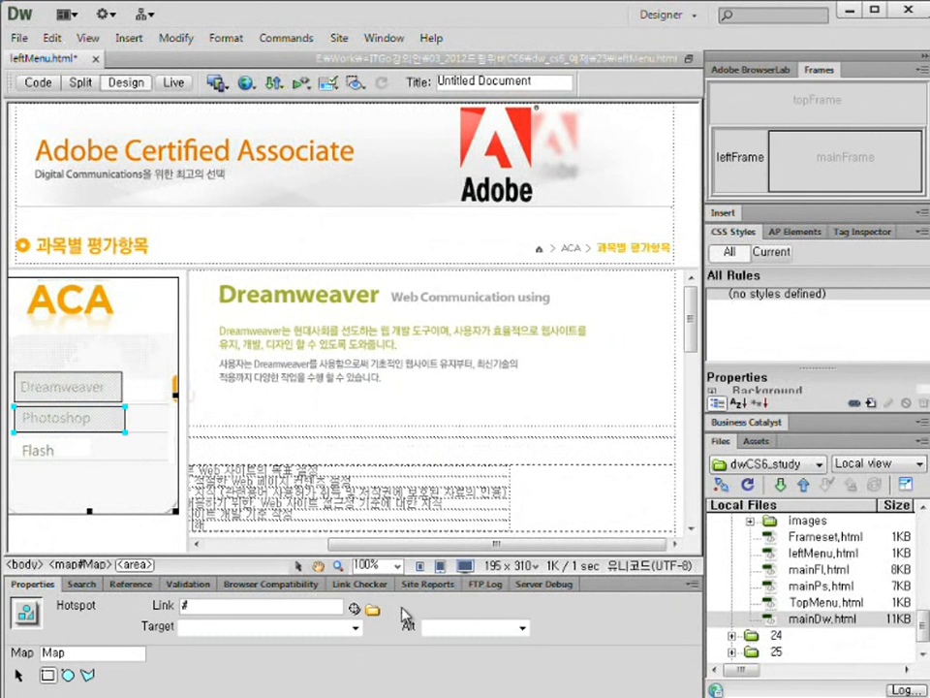
# Link the Photoshop hotspot to mainPs.html and set its target to mainFrame
pyautogui.moveTo(765, 621); pyautogui.dragTo(844, 603)
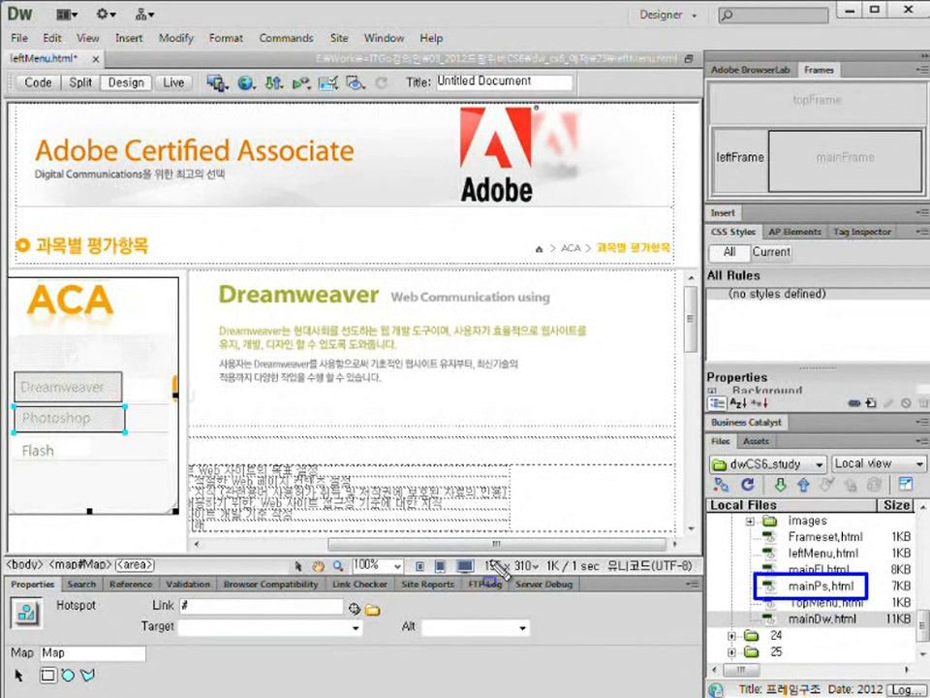
pyautogui.press('Escape')
pyautogui.moveTo(355, 611)
pyautogui.mouseDown()
pyautogui.moveTo(678, 604)
pyautogui.moveTo(776, 586)
pyautogui.mouseUp()
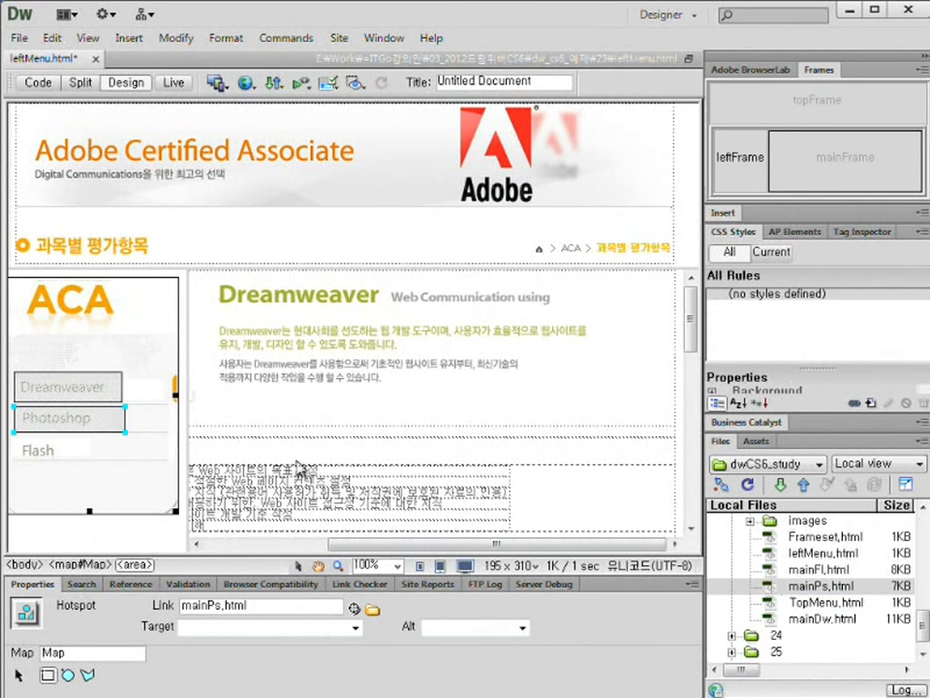
pyautogui.moveTo(146, 595); pyautogui.dragTo(267, 620)
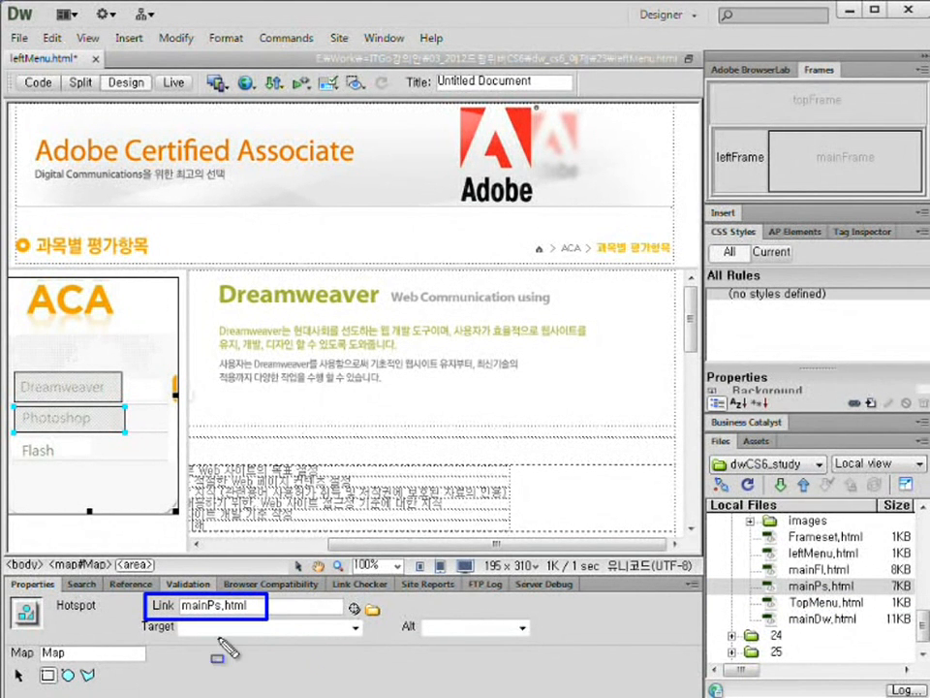
pyautogui.click(356, 628)
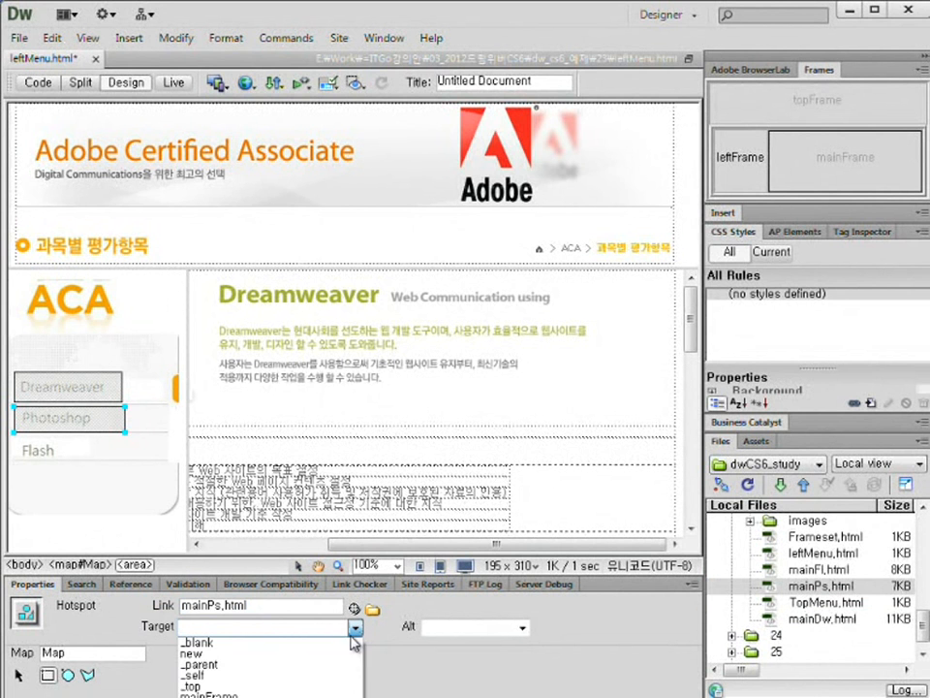
pyautogui.click(290, 694)
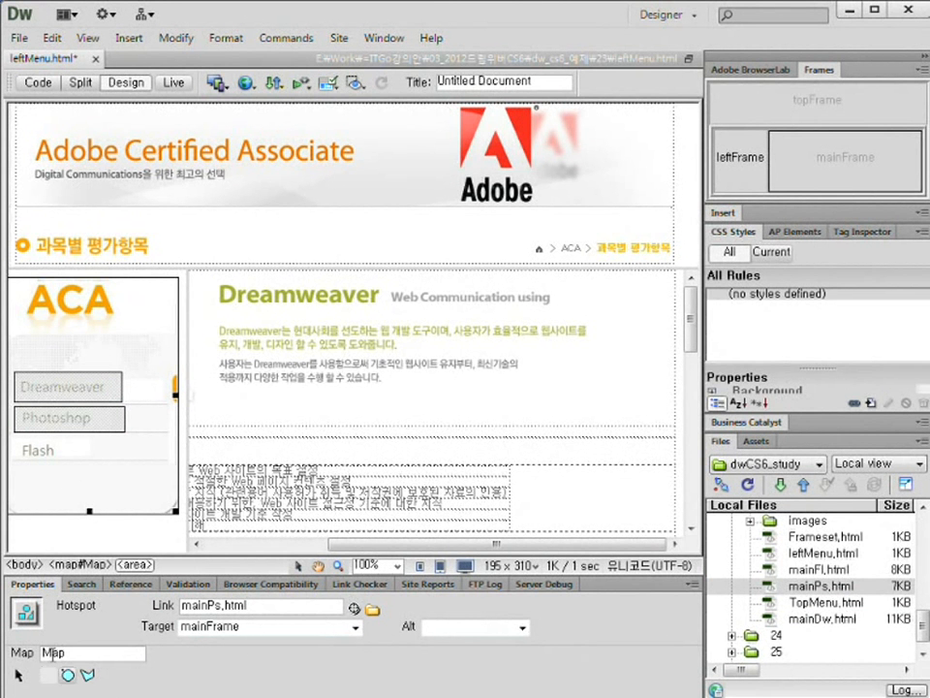
# Draw a rectangular hotspot over the Flash item of the left menu image, linking it to mainFl.html with target mainFrame
pyautogui.moveTo(32, 440); pyautogui.dragTo(95, 461)
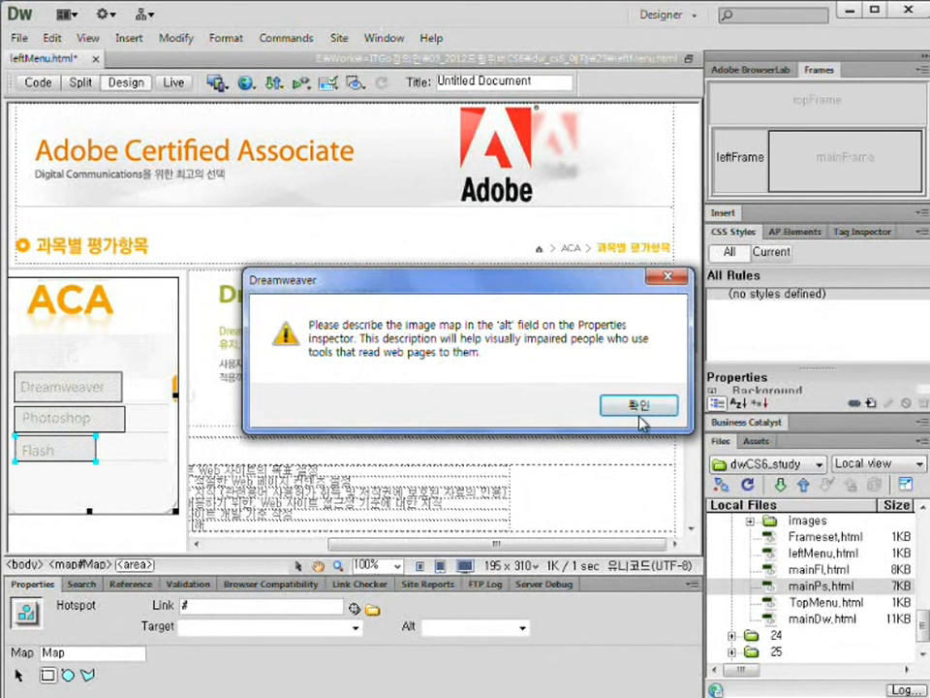
pyautogui.click(637, 405)
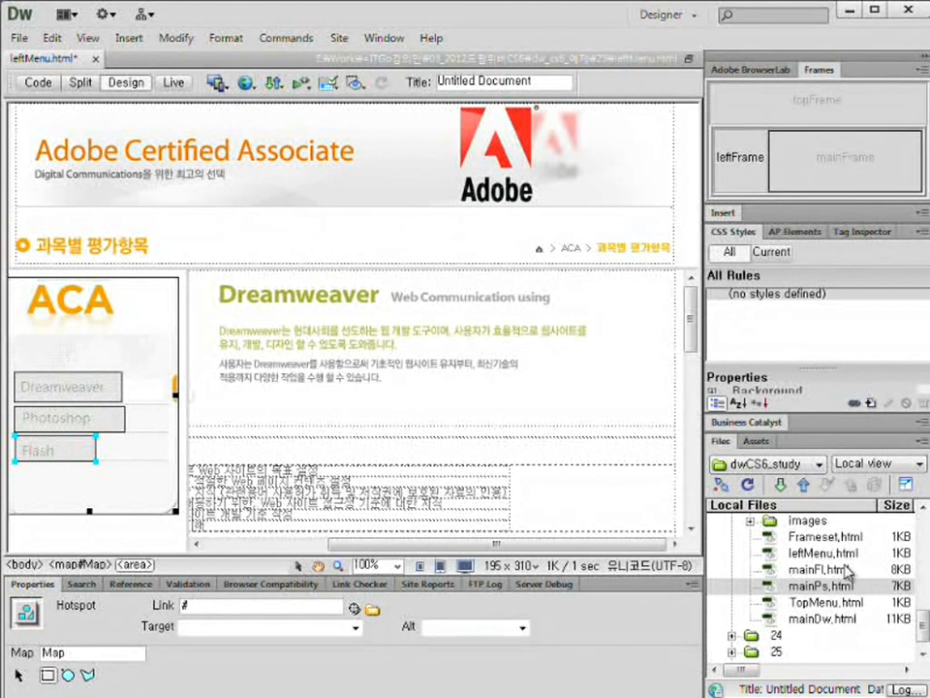
pyautogui.moveTo(354, 609); pyautogui.dragTo(819, 569)
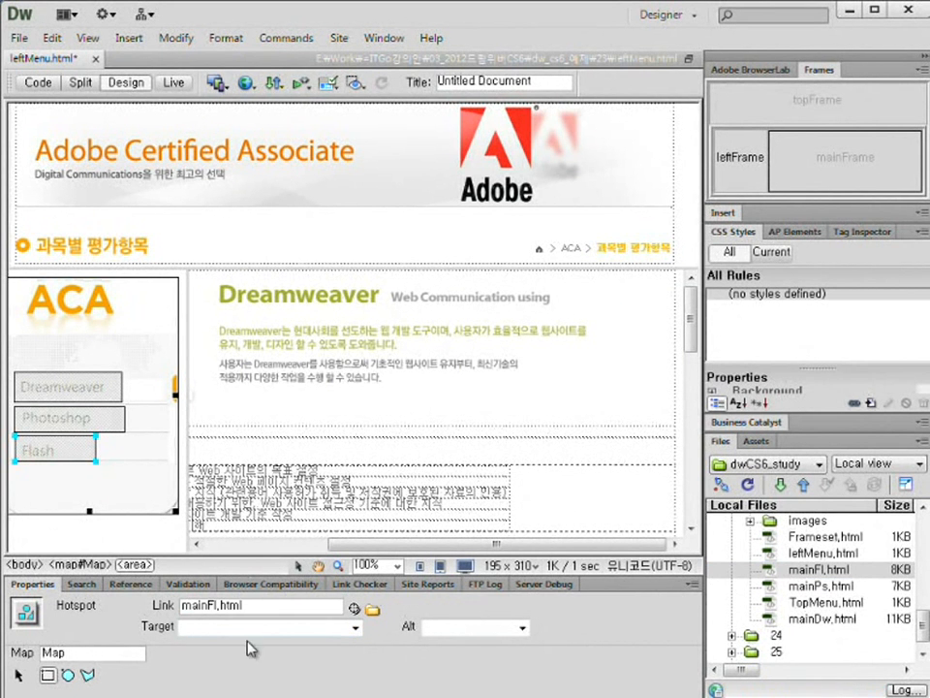
pyautogui.click(354, 627)
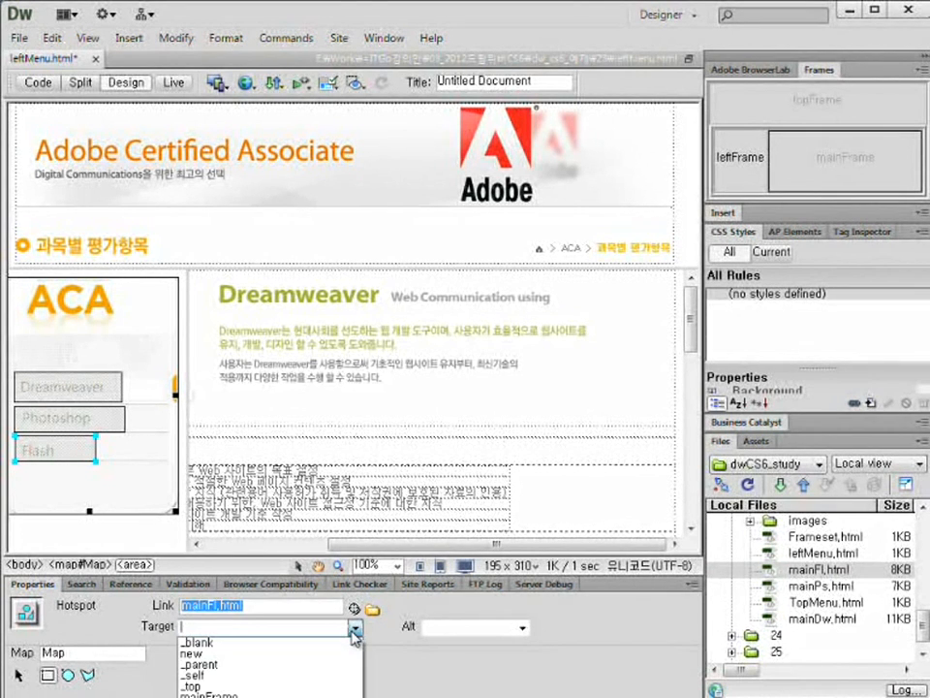
pyautogui.click(280, 694)
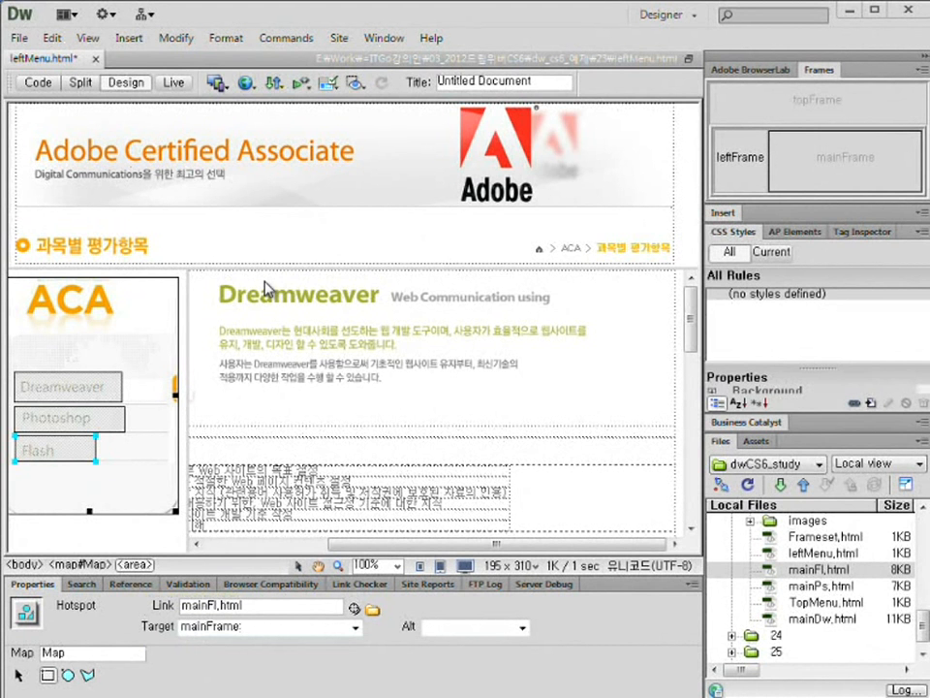
# Select the left frame's document, leftMenu.html, and save that frame
pyautogui.click(863, 83)
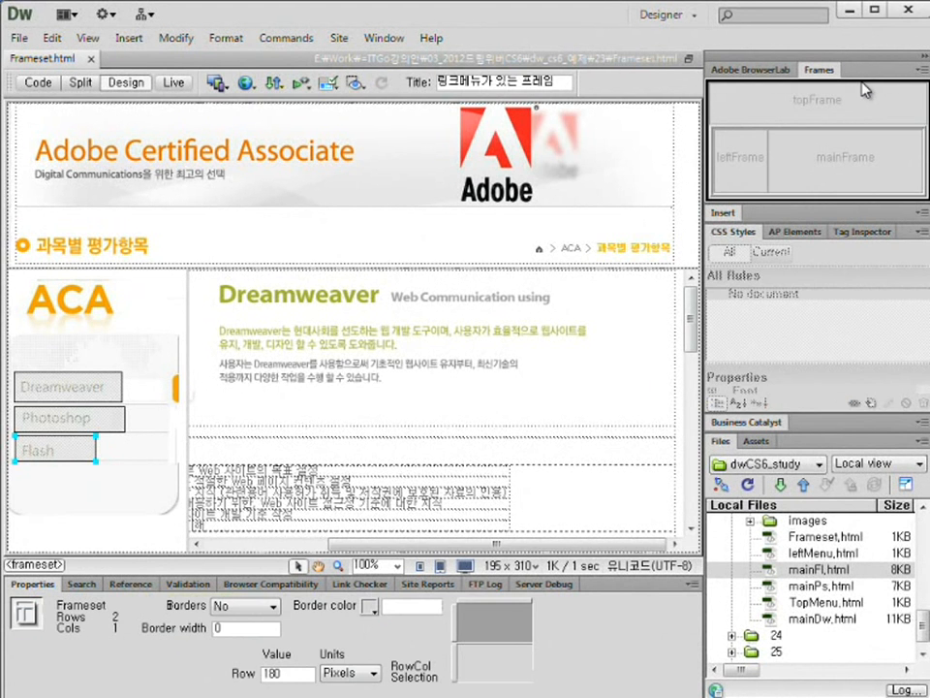
pyautogui.click(735, 170)
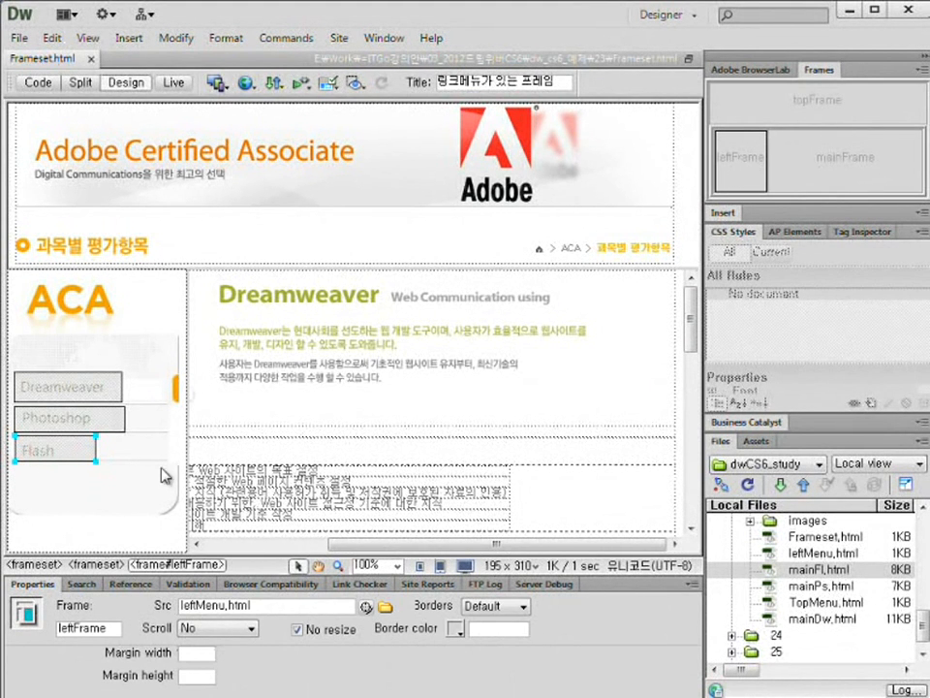
pyautogui.click(142, 500)
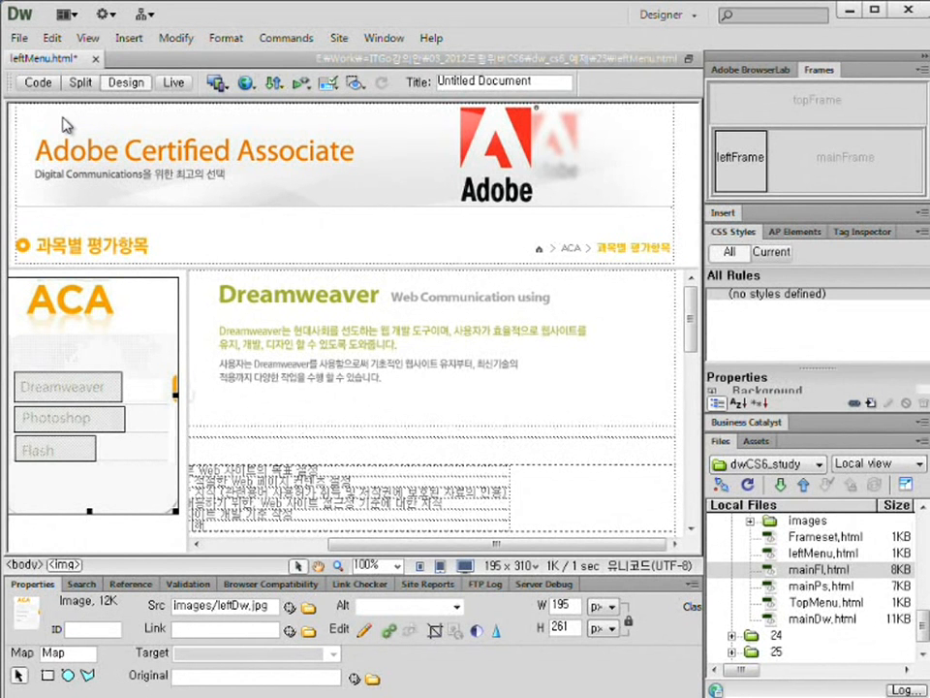
pyautogui.click(20, 38)
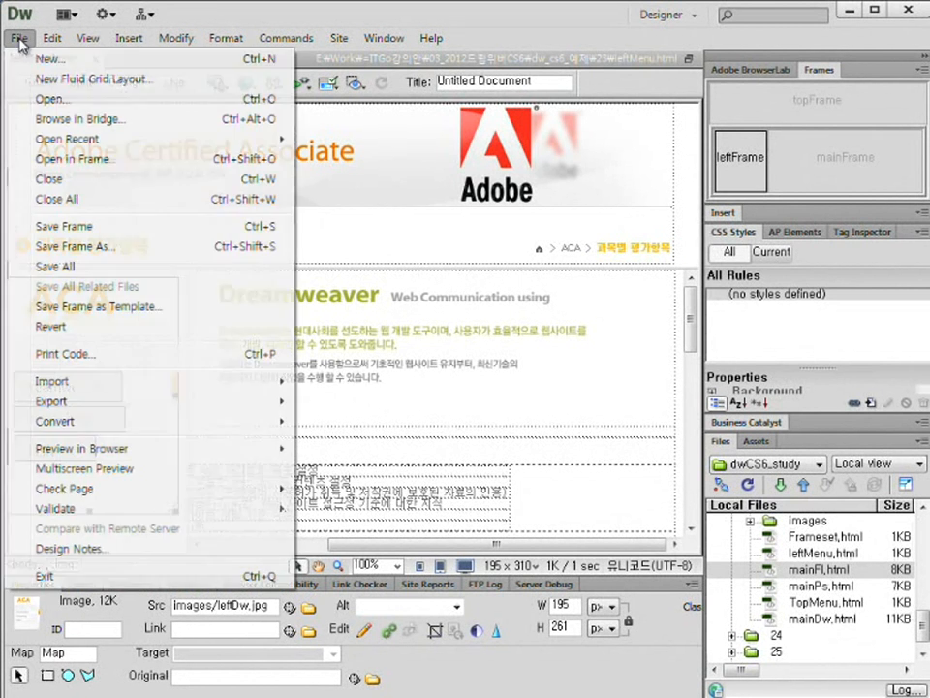
pyautogui.click(82, 230)
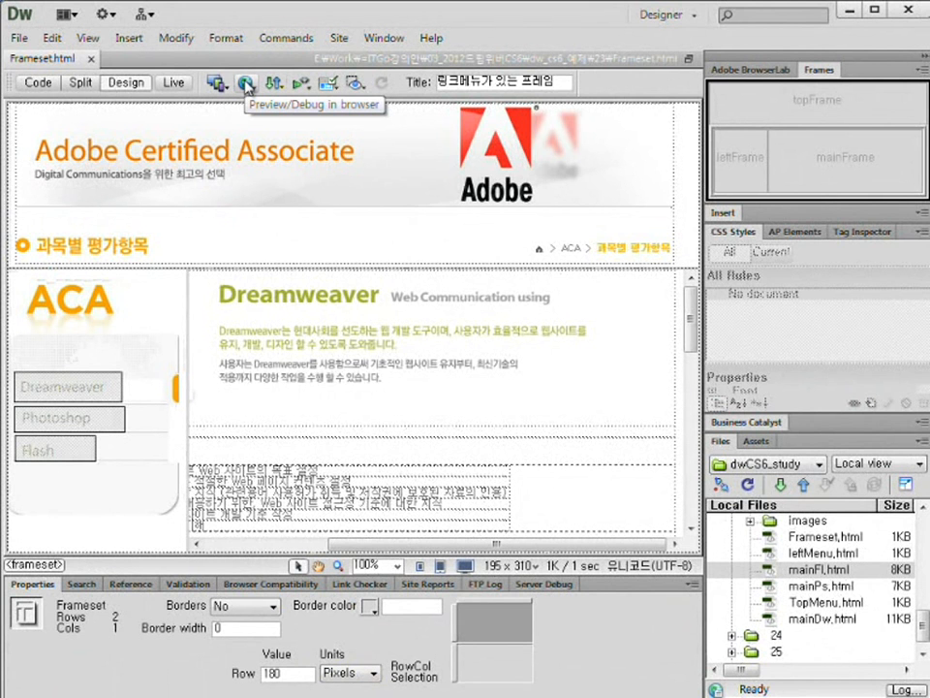
# Preview the frameset in the browser and test the Photoshop, Flash and Dreamweaver links of the left menu
pyautogui.press('F12')
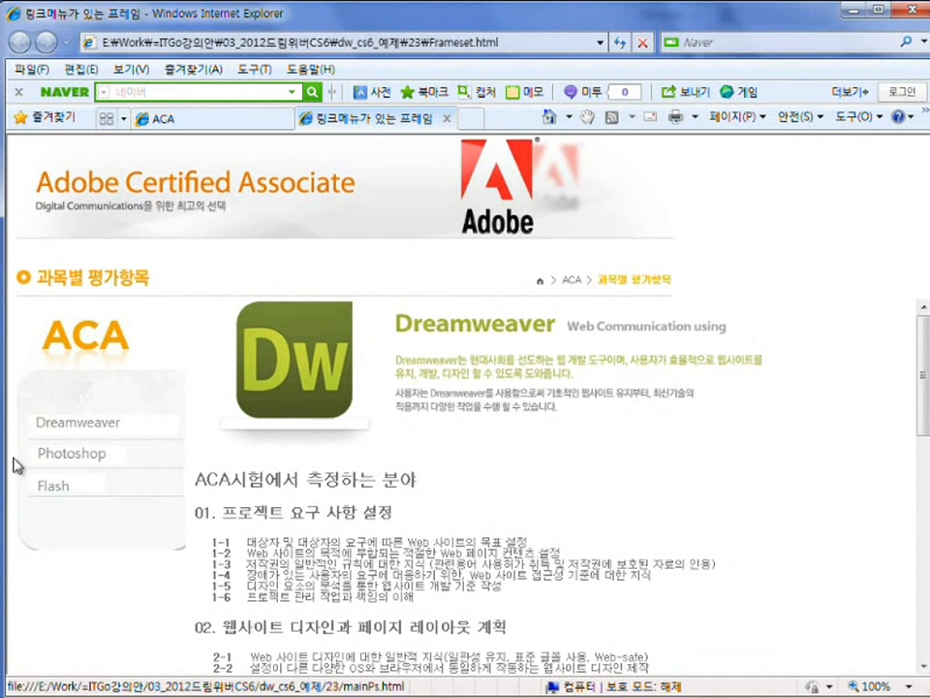
pyautogui.click(64, 455)
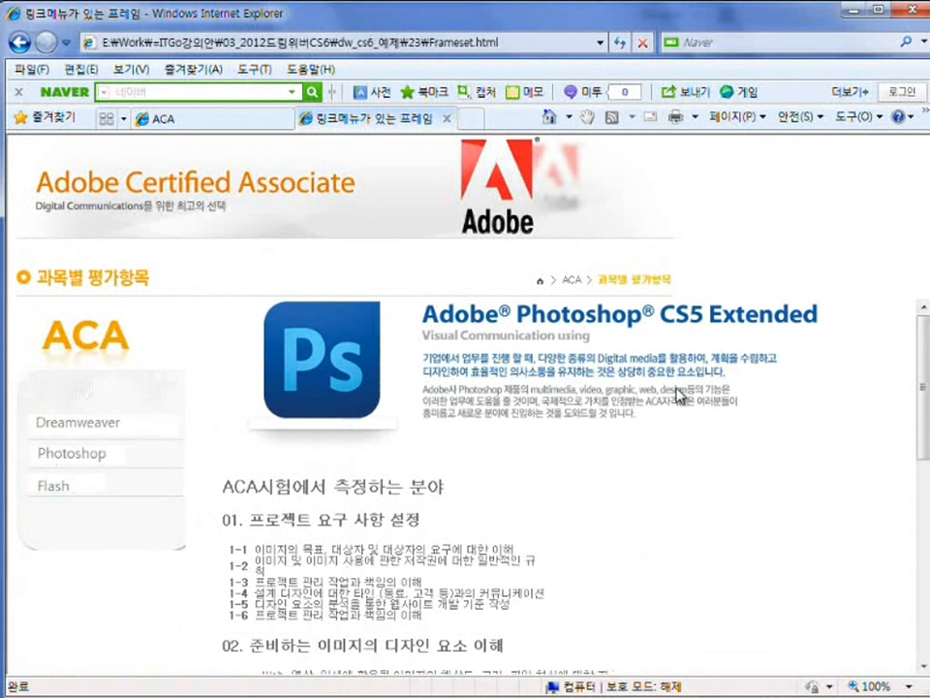
pyautogui.click(58, 489)
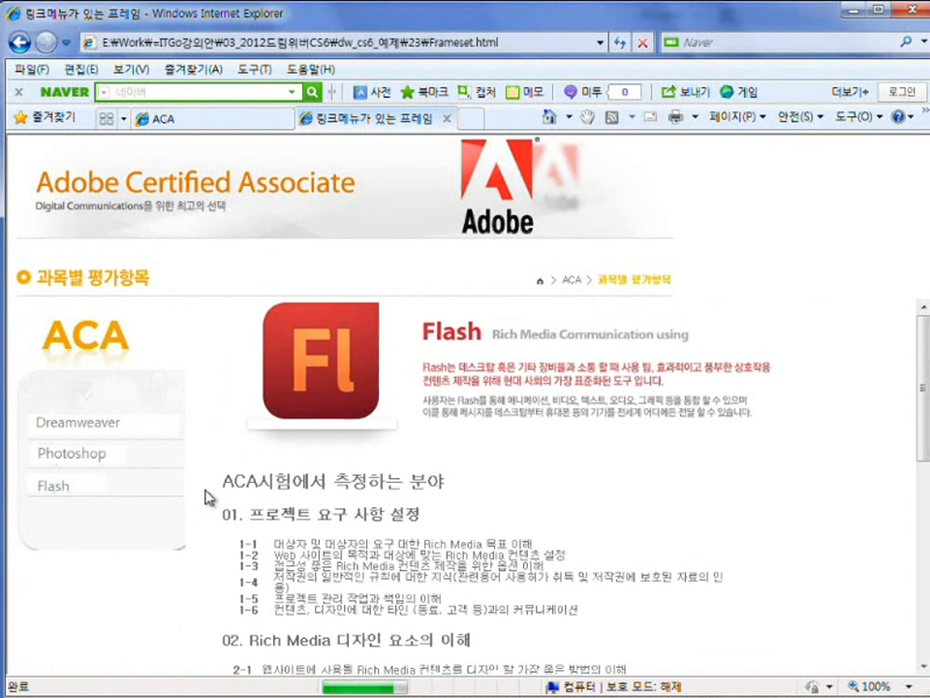
pyautogui.scroll(-6, 654, 457)
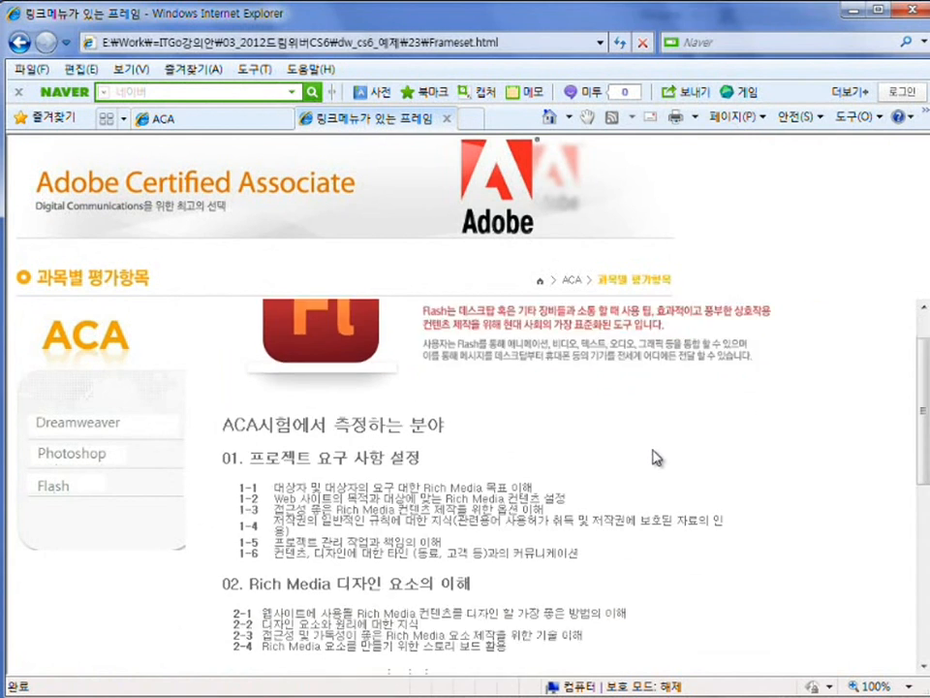
pyautogui.scroll(5, 654, 474)
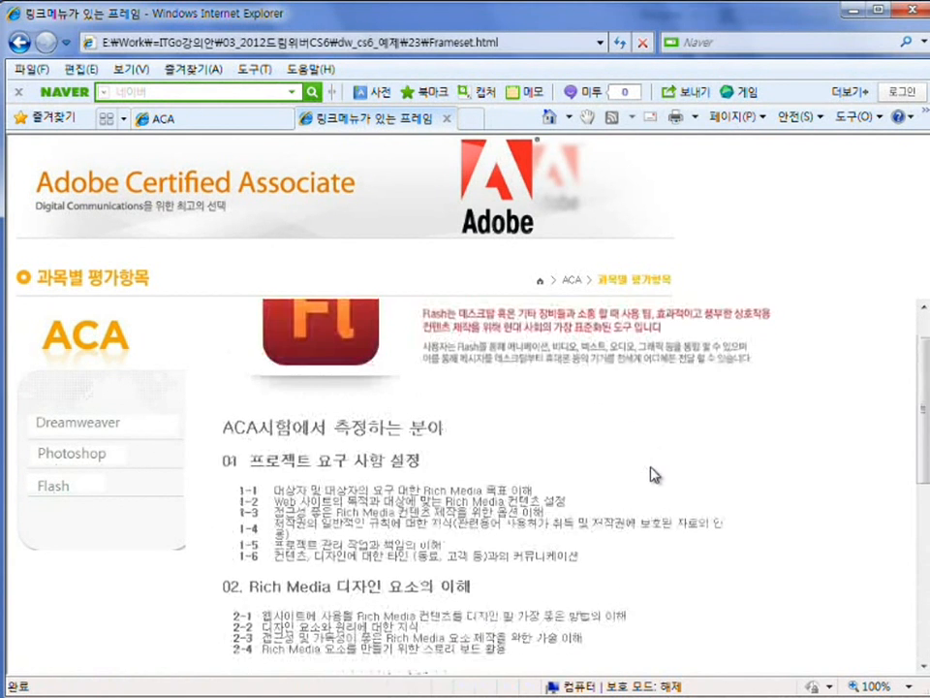
pyautogui.scroll(1, 277, 409)
pyautogui.click(88, 423)
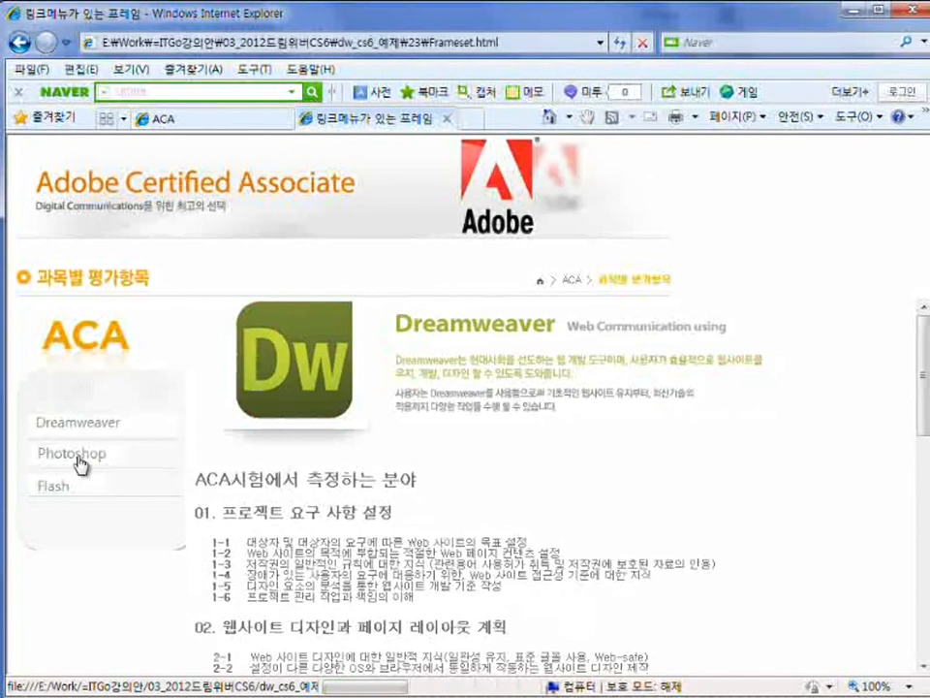
# Switch between the linked pages again, viewing the Flash and Photoshop content further down in the main frame and back
pyautogui.click(79, 454)
pyautogui.click(90, 425)
pyautogui.click(66, 489)
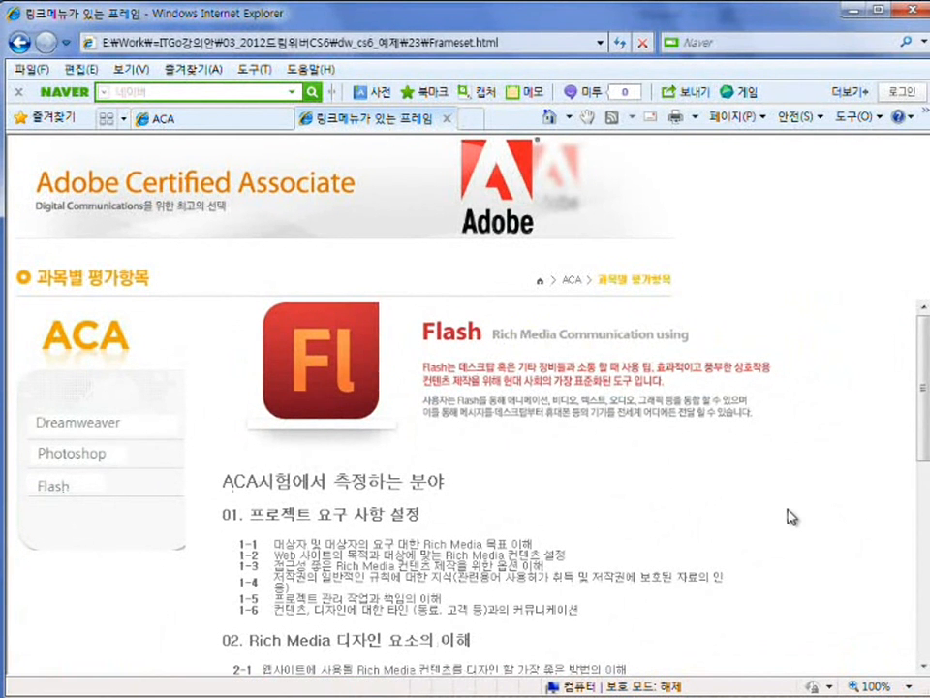
pyautogui.scroll(-5, 791, 515)
pyautogui.scroll(6, 776, 520)
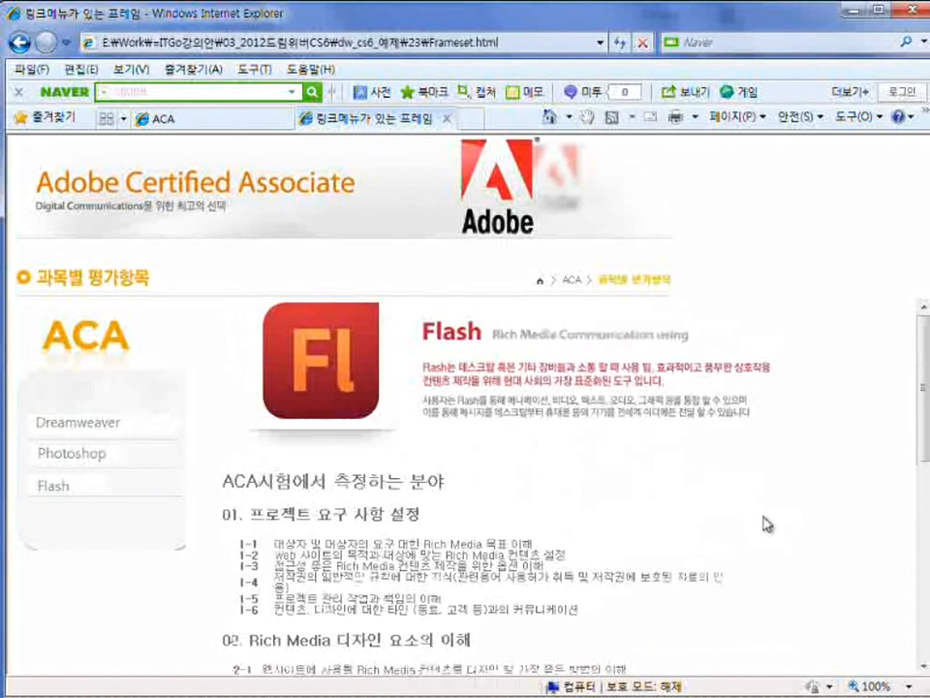
pyautogui.click(53, 460)
pyautogui.scroll(-5, 823, 478)
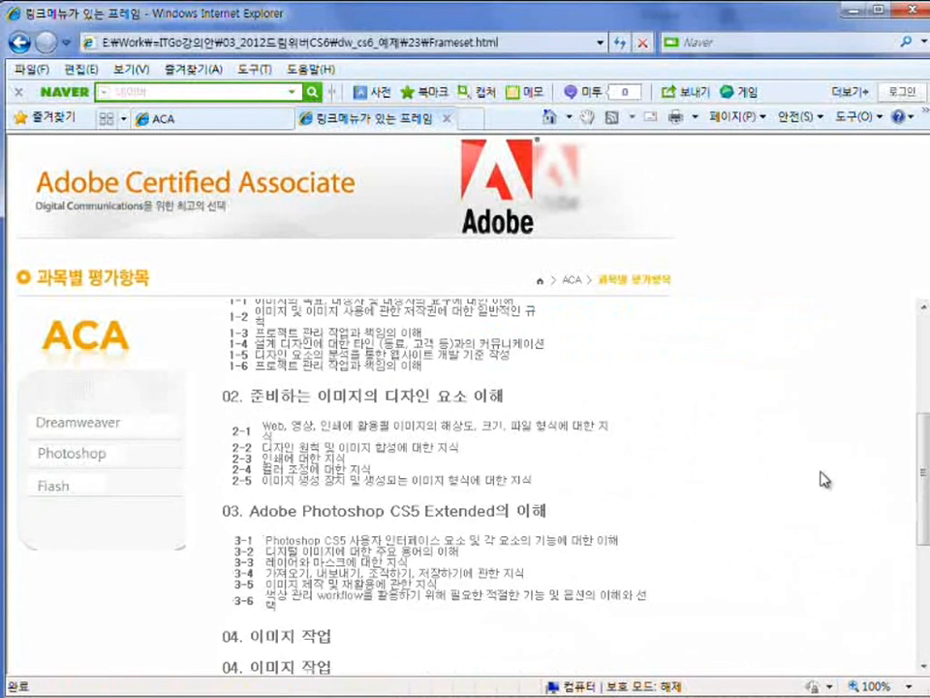
pyautogui.scroll(1, 814, 531)
pyautogui.scroll(6, 814, 533)
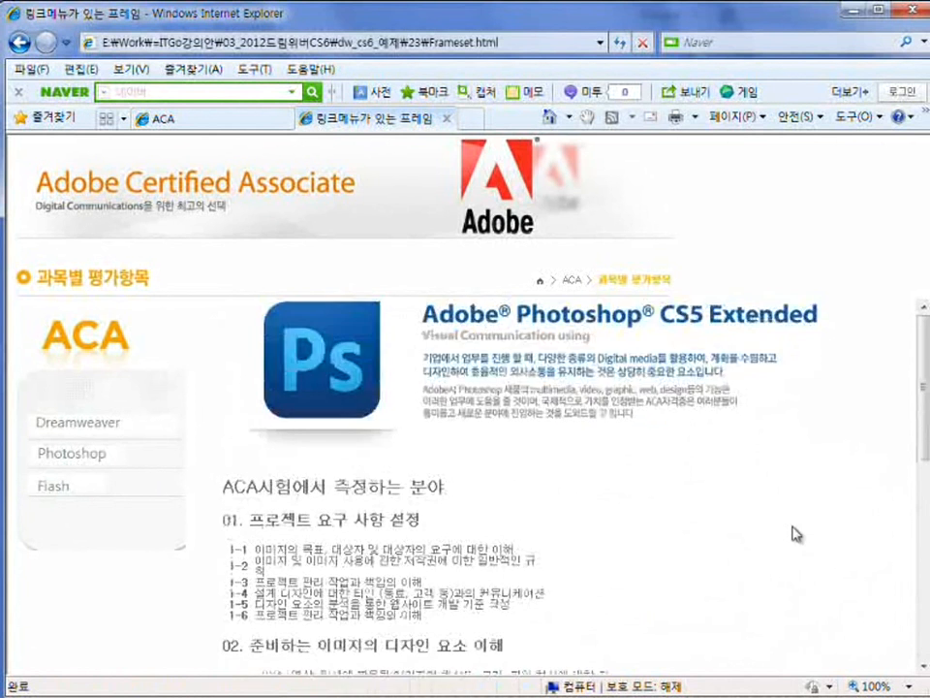
pyautogui.scroll(-5, 793, 533)
pyautogui.scroll(3, 799, 533)
pyautogui.scroll(3, 800, 533)
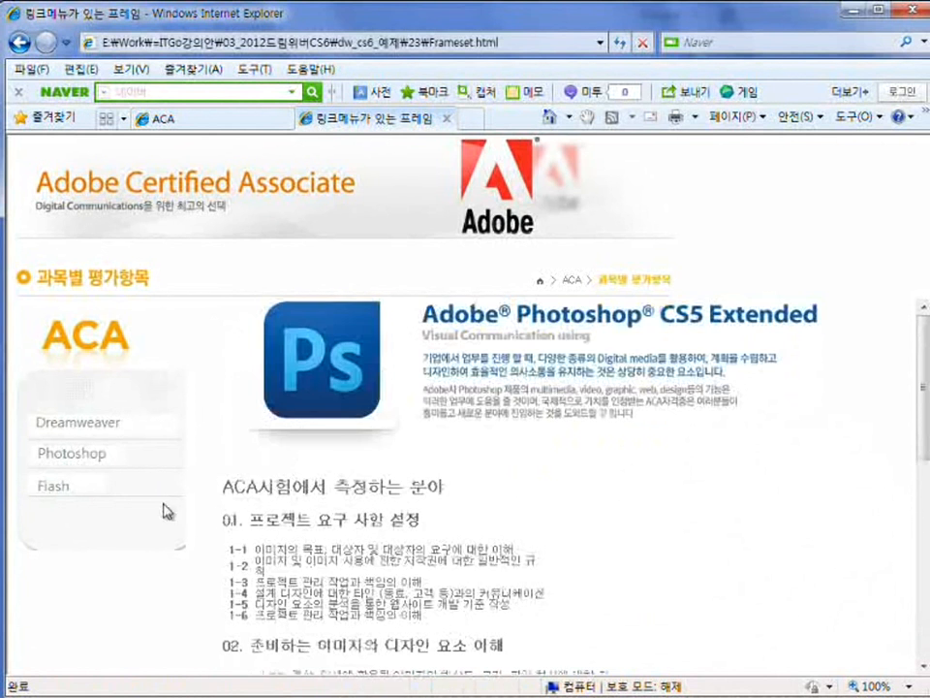
# Open the Dreamweaver, Photoshop and Flash pages in turn, briefly checking the frameset in Dreamweaver before returning to the browser
pyautogui.click(73, 429)
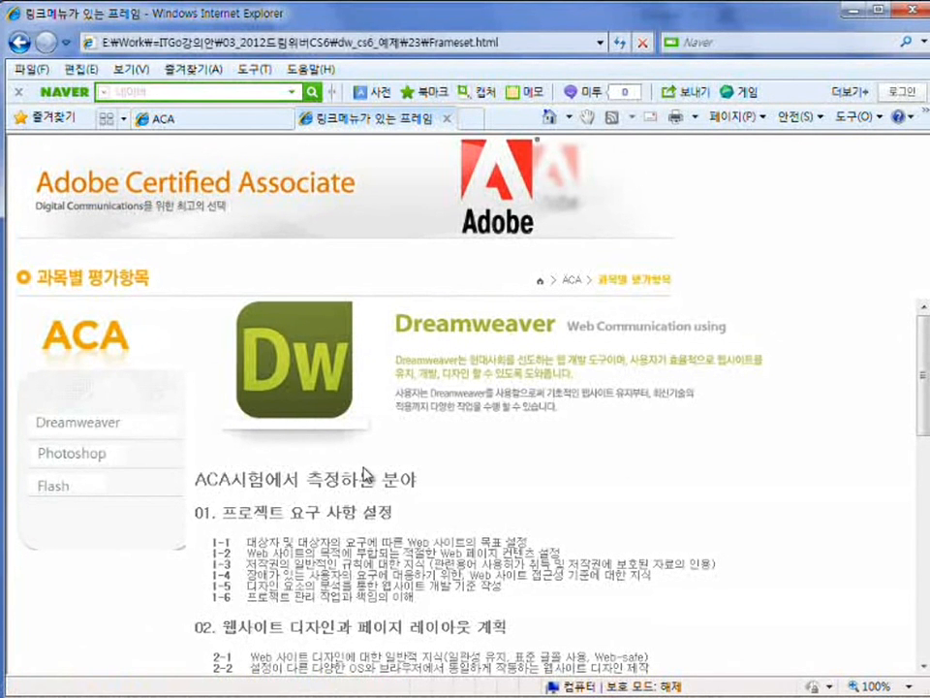
pyautogui.click(91, 455)
pyautogui.click(64, 486)
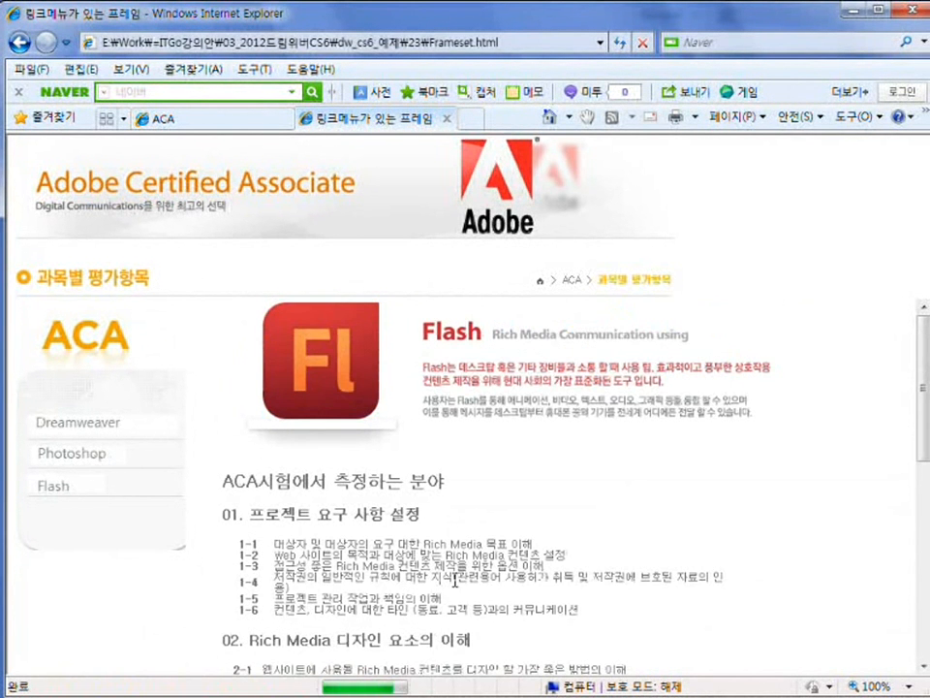
pyautogui.click(659, 692)
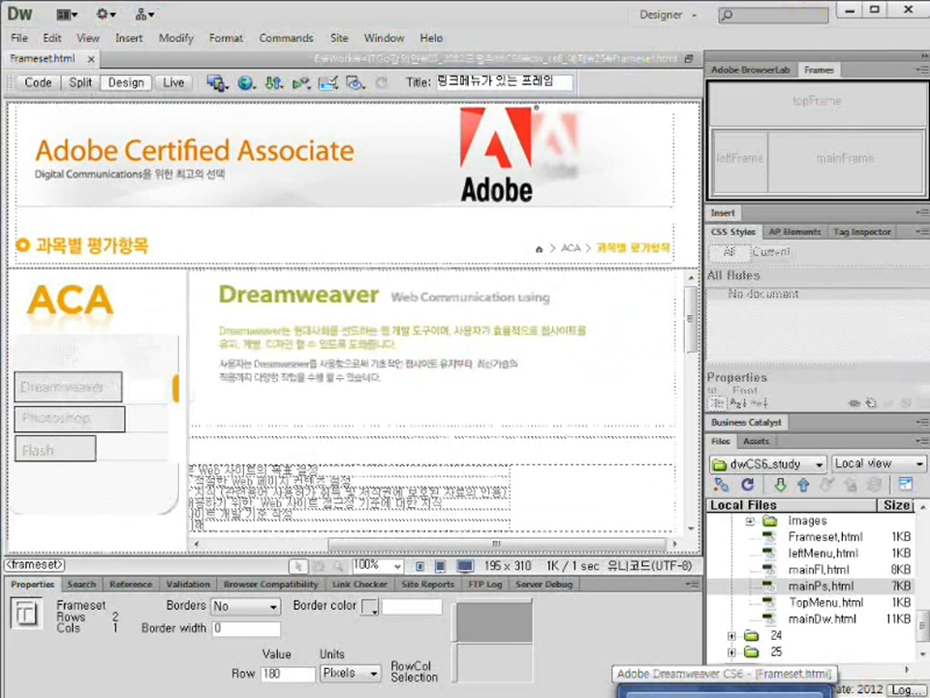
pyautogui.hotkey('alt', 'Tab')
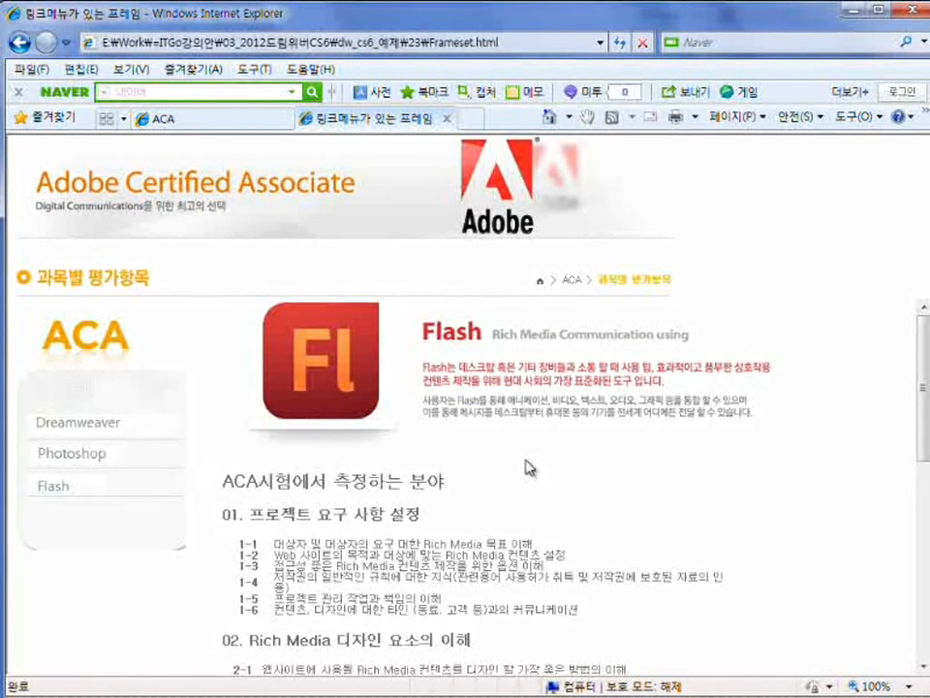
# Open the Photoshop page from the left menu and compare the left frame with the main frame
pyautogui.click(94, 458)
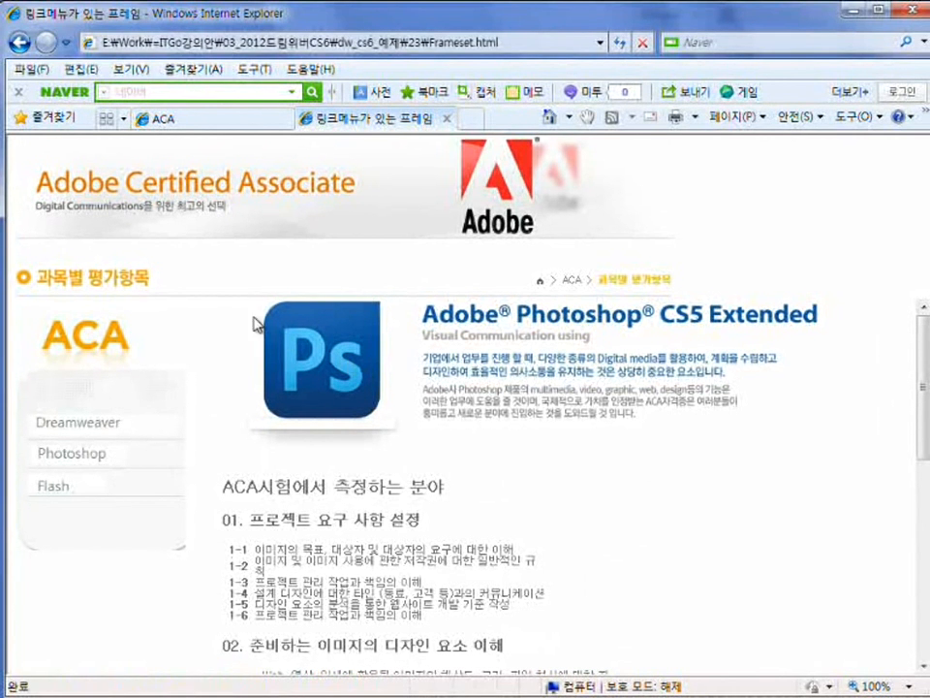
pyautogui.moveTo(210, 294); pyautogui.dragTo(851, 651)
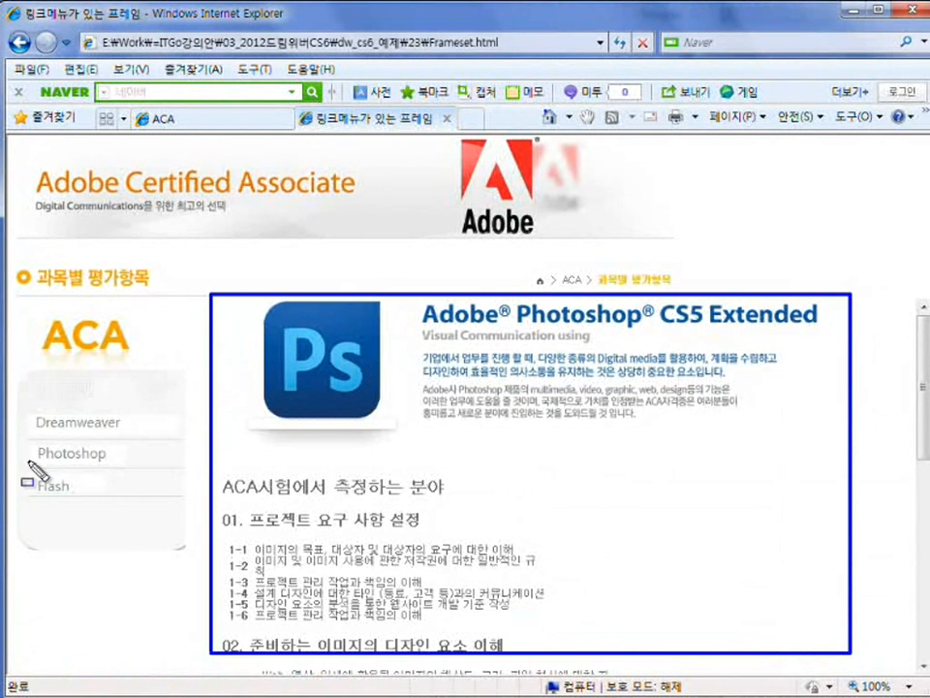
pyautogui.moveTo(14, 296)
pyautogui.mouseDown()
pyautogui.moveTo(160, 593)
pyautogui.moveTo(204, 652)
pyautogui.mouseUp()
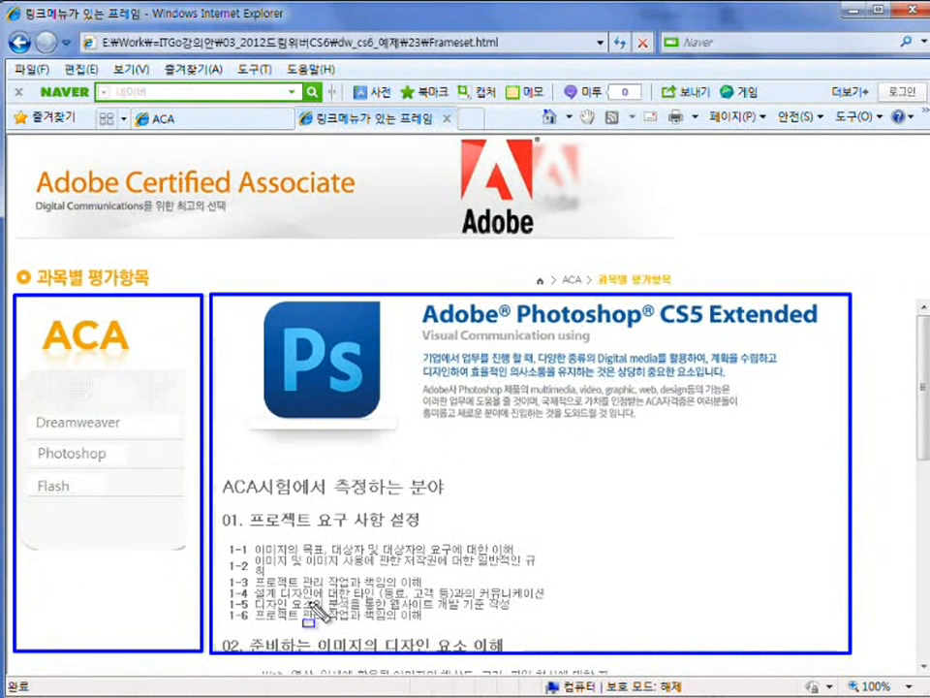
pyautogui.press('Escape')
# Switch back to Dreamweaver and open Frameset2.html from the 23 folder of the site
pyautogui.hotkey('alt', 'Tab')
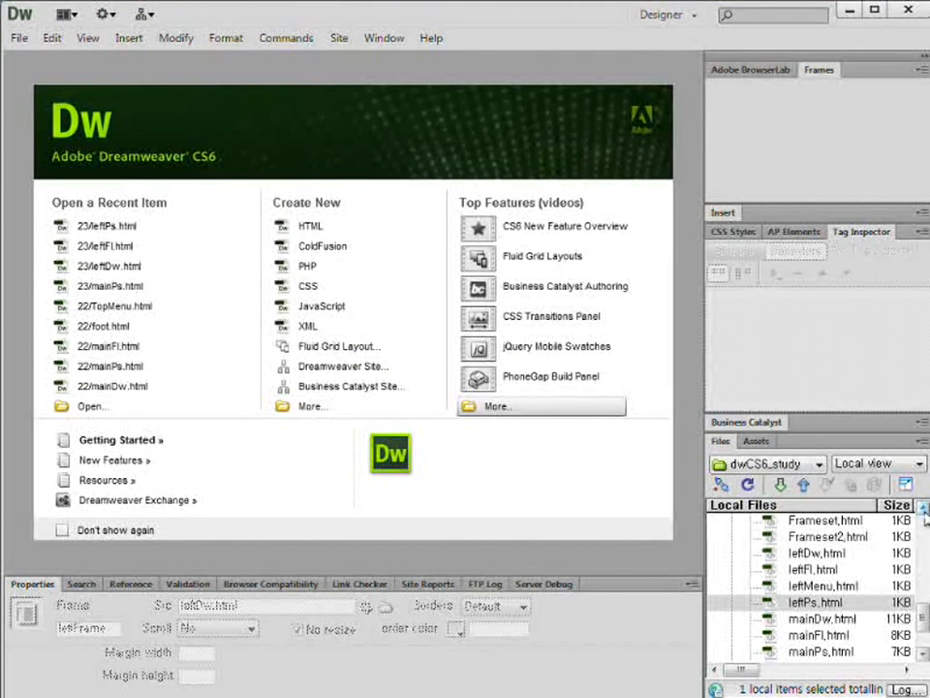
pyautogui.click(925, 509)
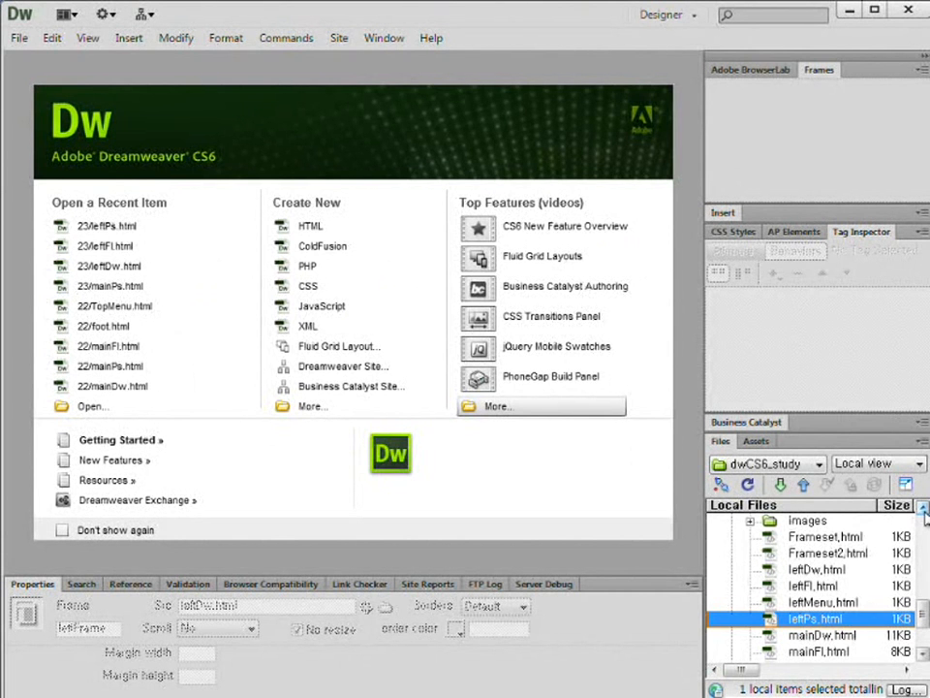
pyautogui.moveTo(806, 618)
pyautogui.mouseDown()
pyautogui.moveTo(792, 562)
pyautogui.moveTo(855, 571)
pyautogui.moveTo(841, 560)
pyautogui.mouseUp()
pyautogui.doubleClick(841, 560)
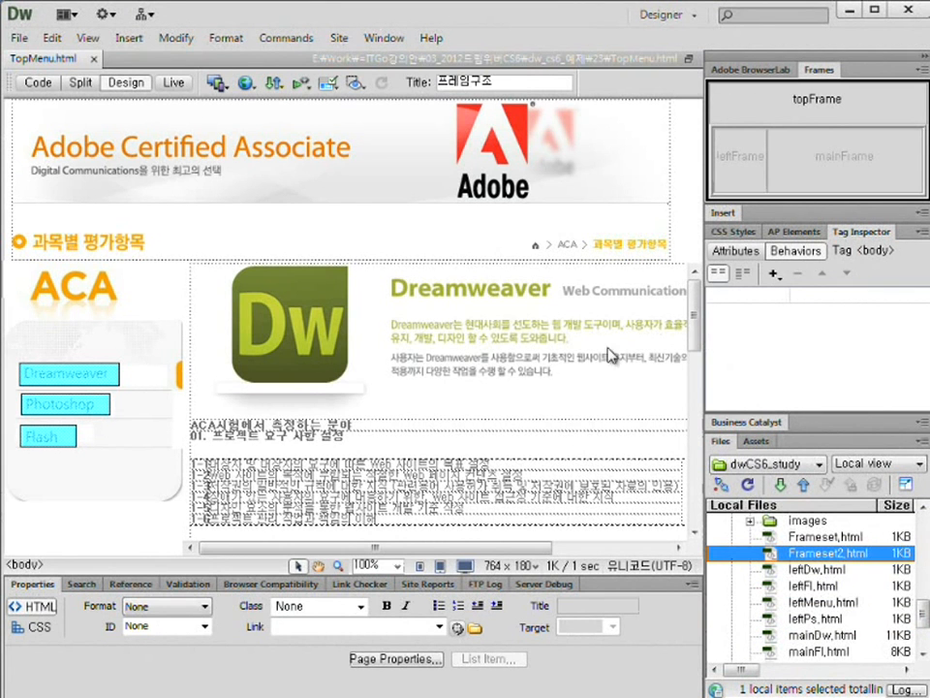
# Add a Go To URL behavior to the left frame's Dreamweaver hotspot, opening leftDw.html in frame "leftFrame"
pyautogui.click(171, 333)
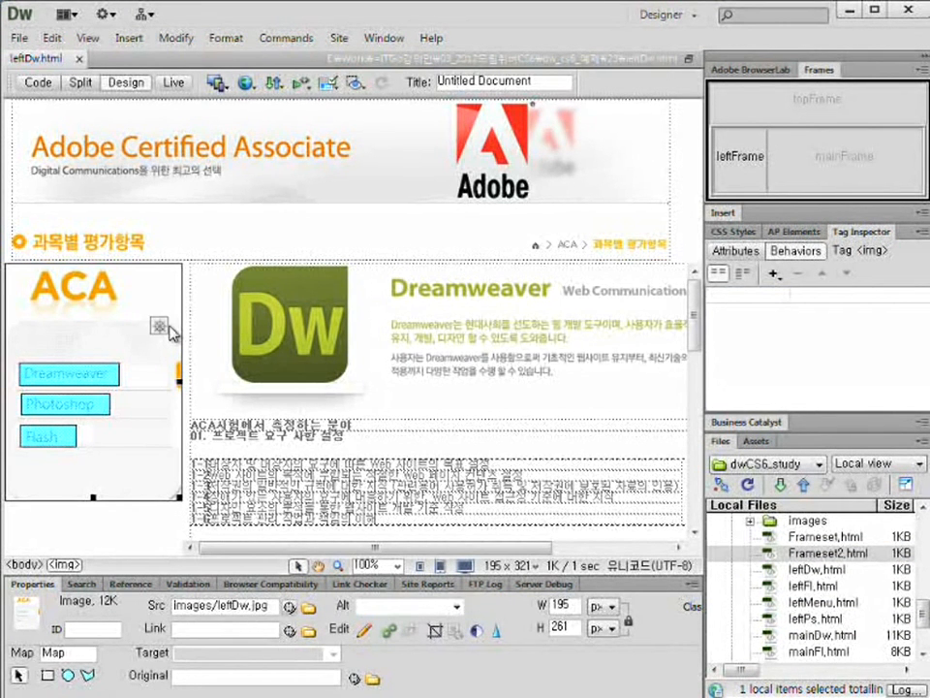
pyautogui.click(171, 334)
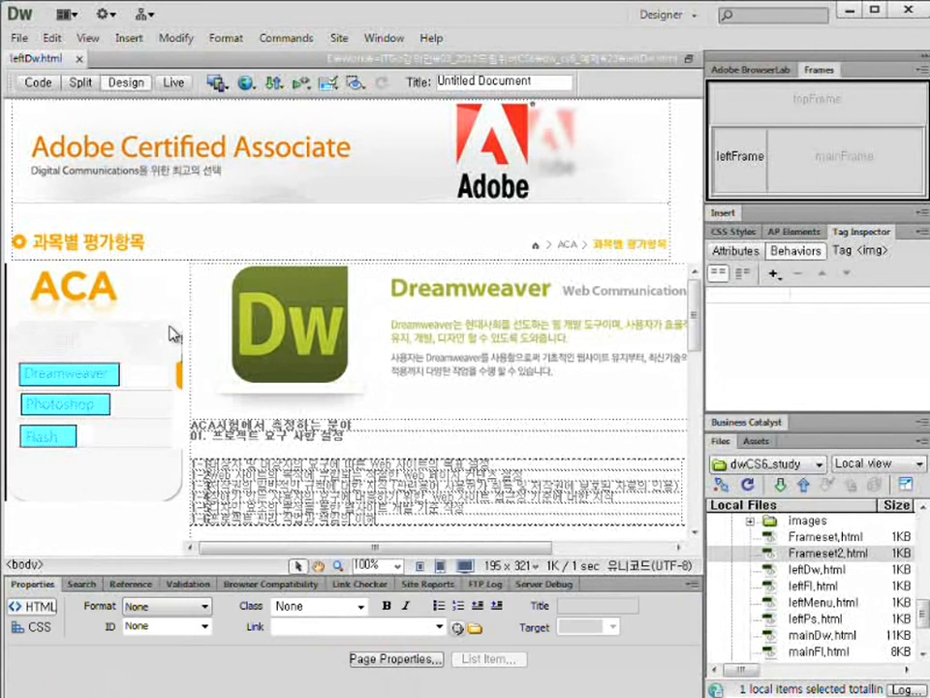
pyautogui.click(90, 378)
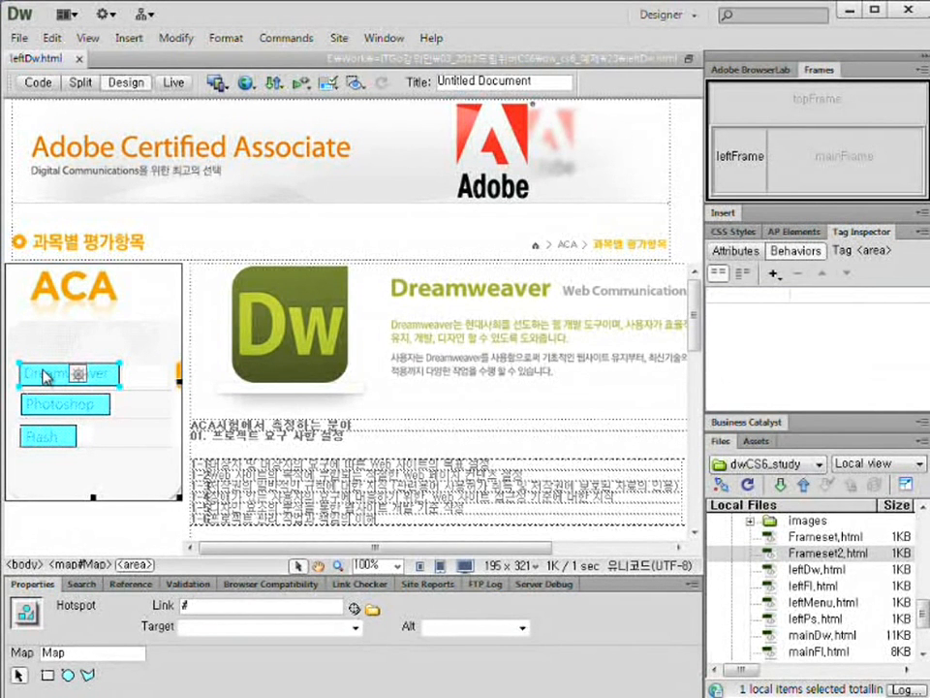
pyautogui.moveTo(113, 377); pyautogui.dragTo(118, 376)
pyautogui.click(773, 275)
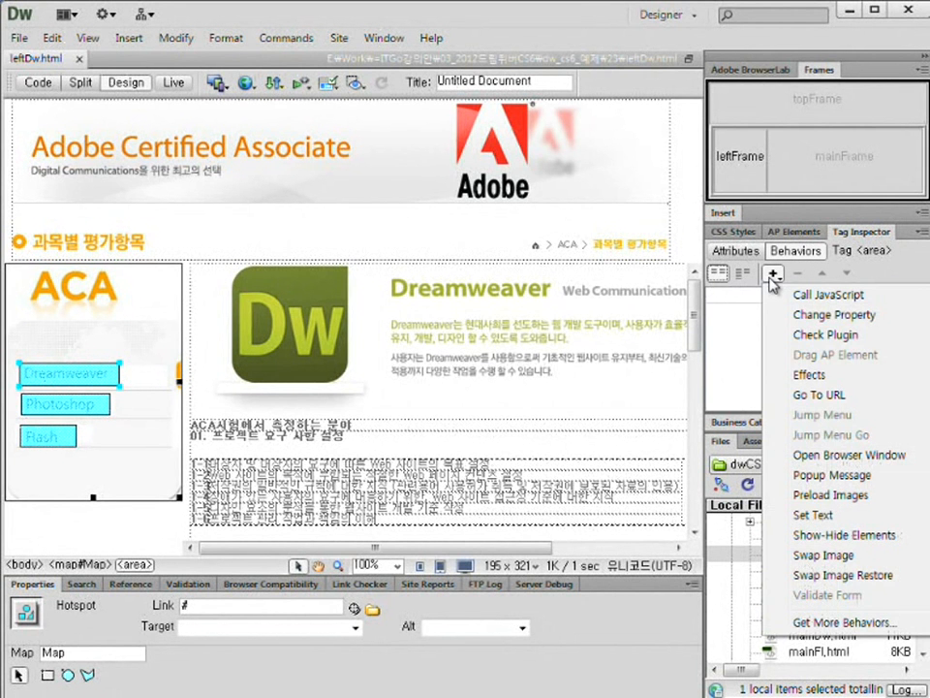
pyautogui.click(833, 399)
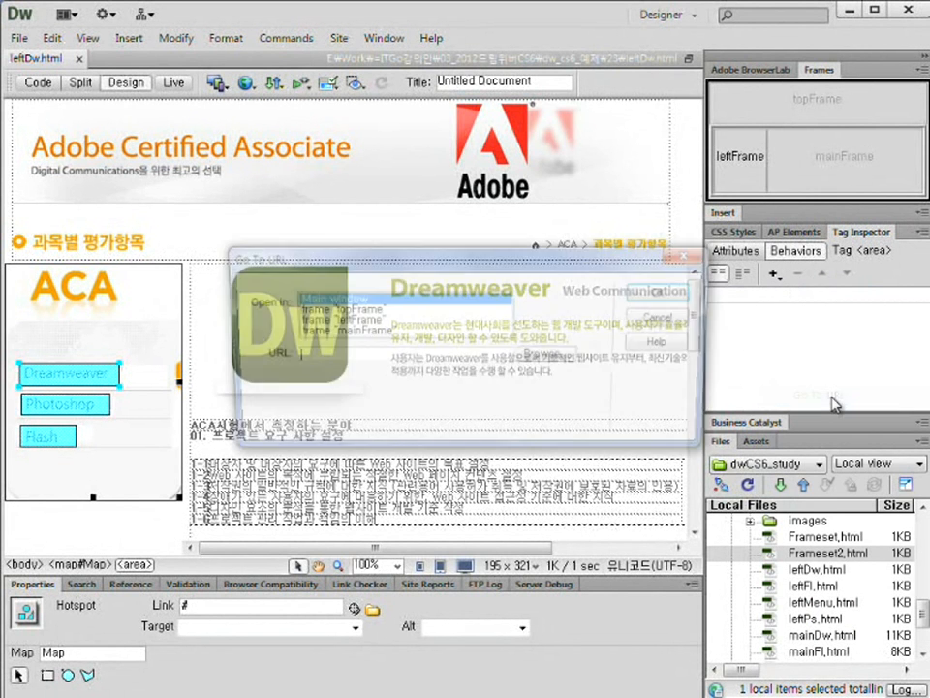
pyautogui.moveTo(450, 264); pyautogui.dragTo(550, 349)
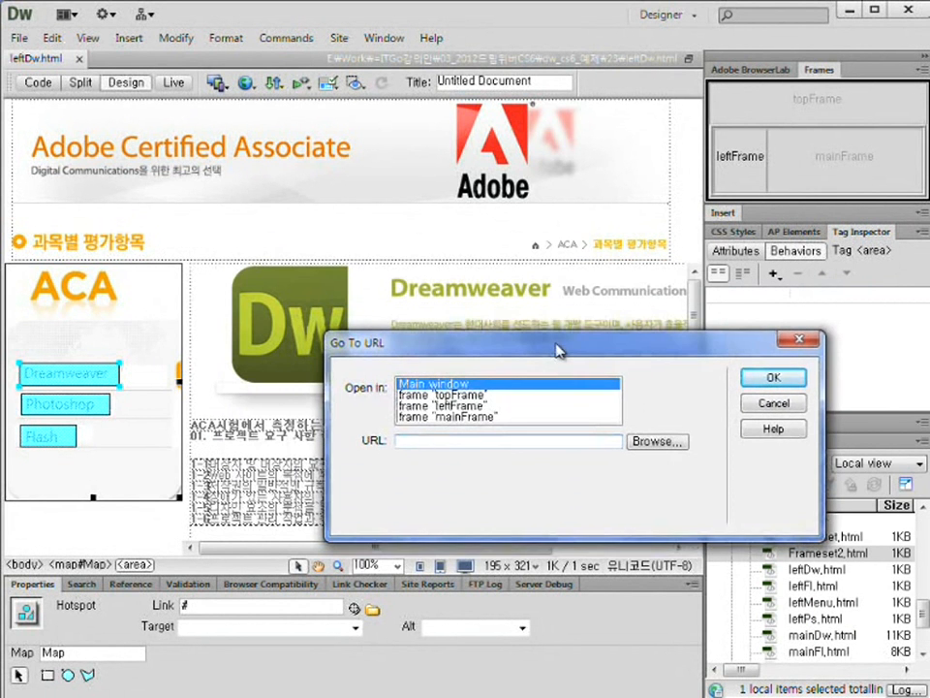
pyautogui.click(467, 407)
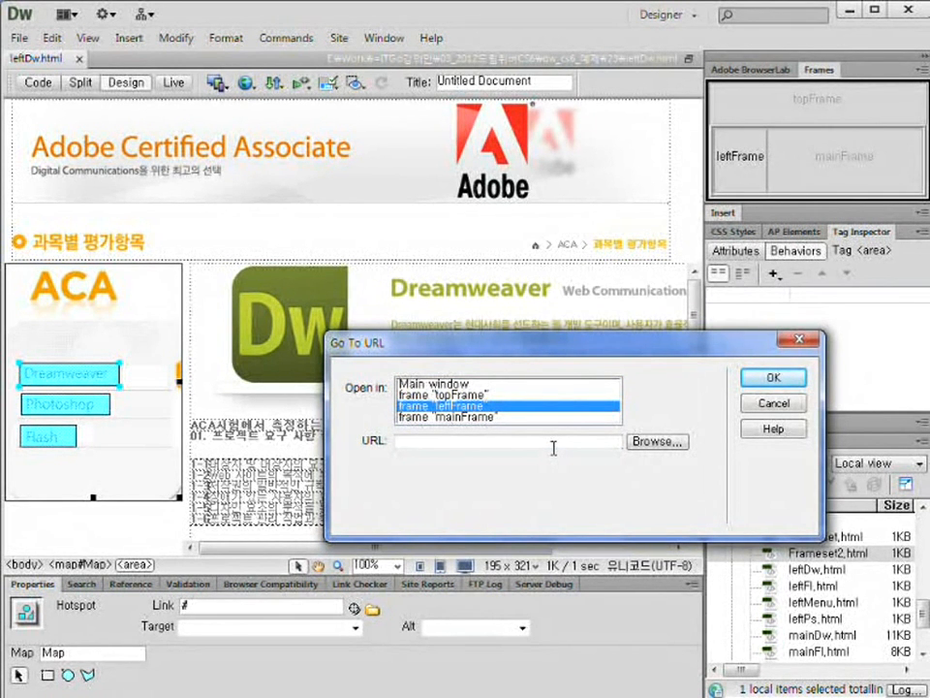
pyautogui.click(630, 443)
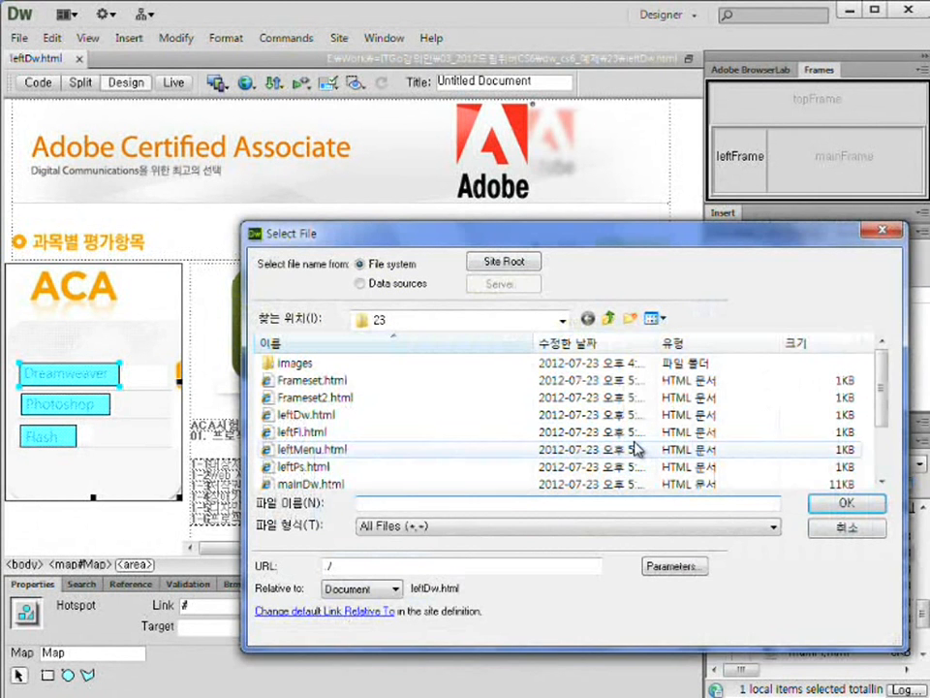
pyautogui.click(301, 415)
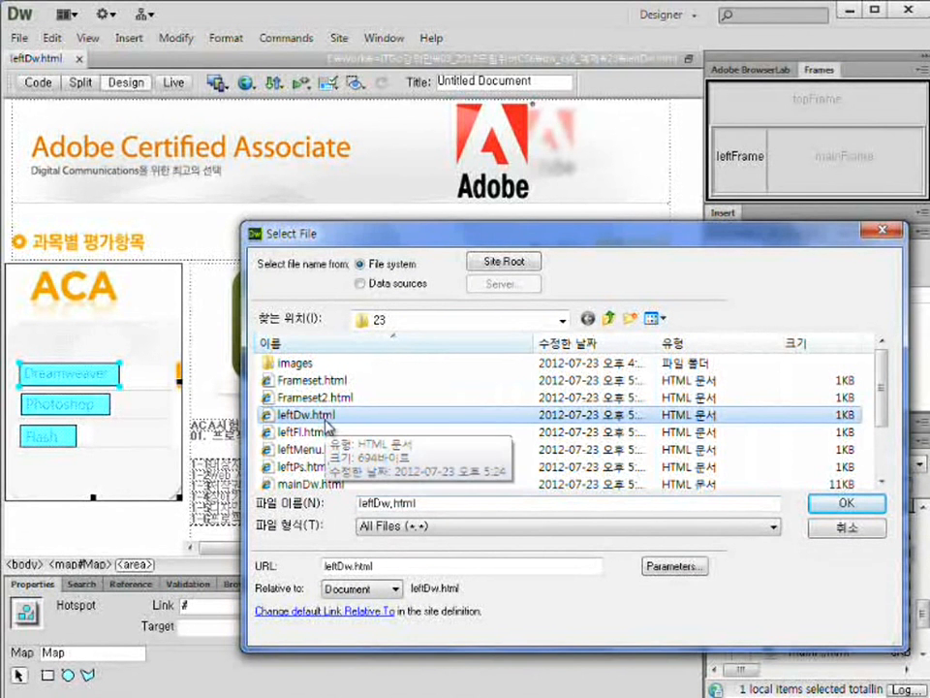
pyautogui.click(849, 504)
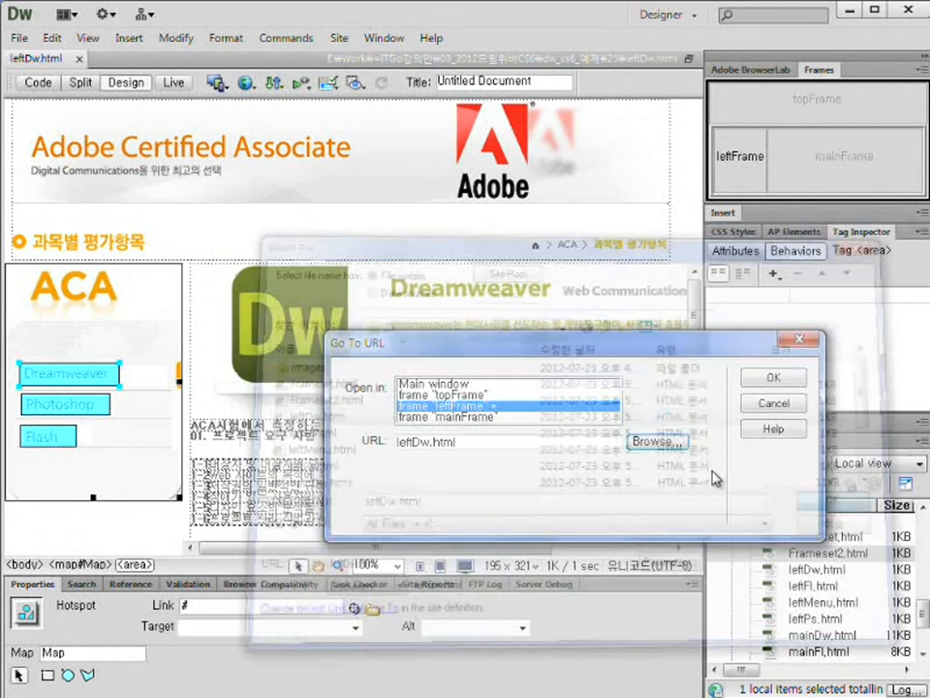
pyautogui.click(771, 378)
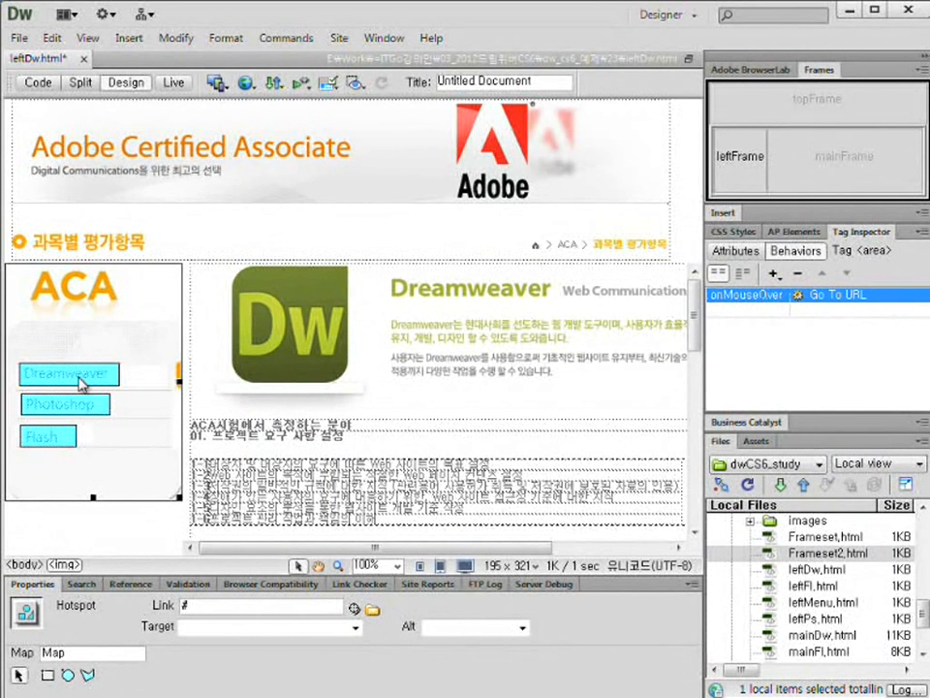
# Try to set the event of the Dreamweaver hotspot's Go To URL behavior to onClick
pyautogui.click(783, 294)
pyautogui.click(781, 295)
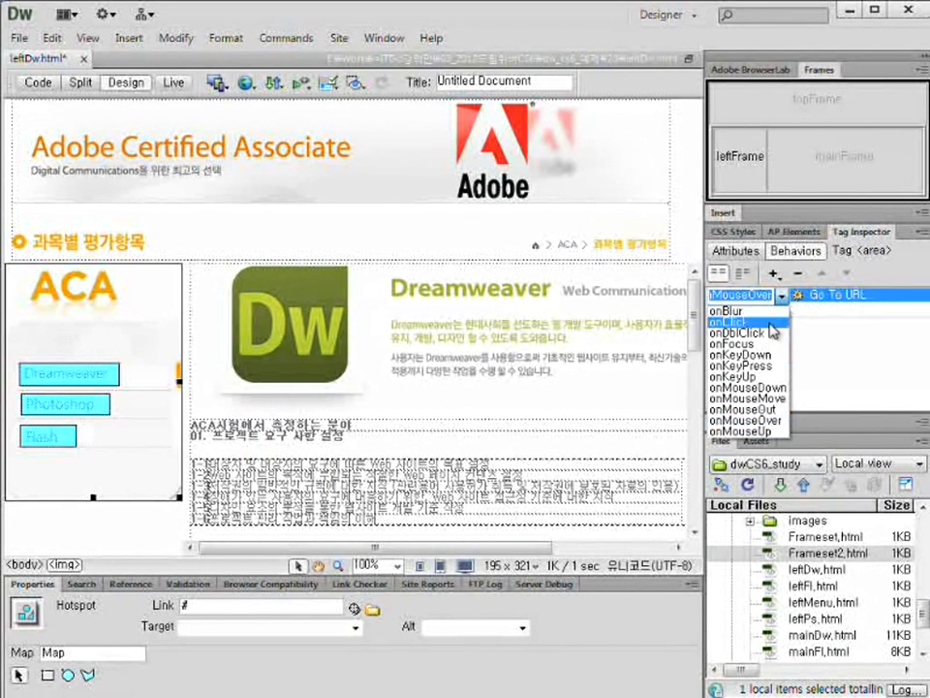
pyautogui.click(746, 322)
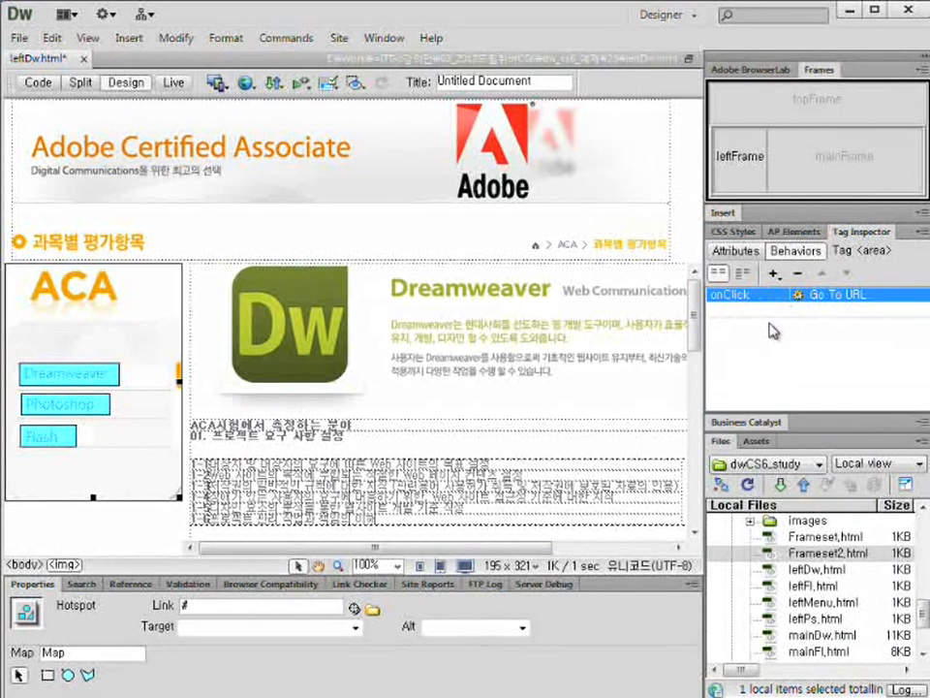
# Add a Go To URL behavior to the Photoshop hotspot, opening leftPs.html in frame "leftFrame", and choose onClick as its event
pyautogui.click(82, 415)
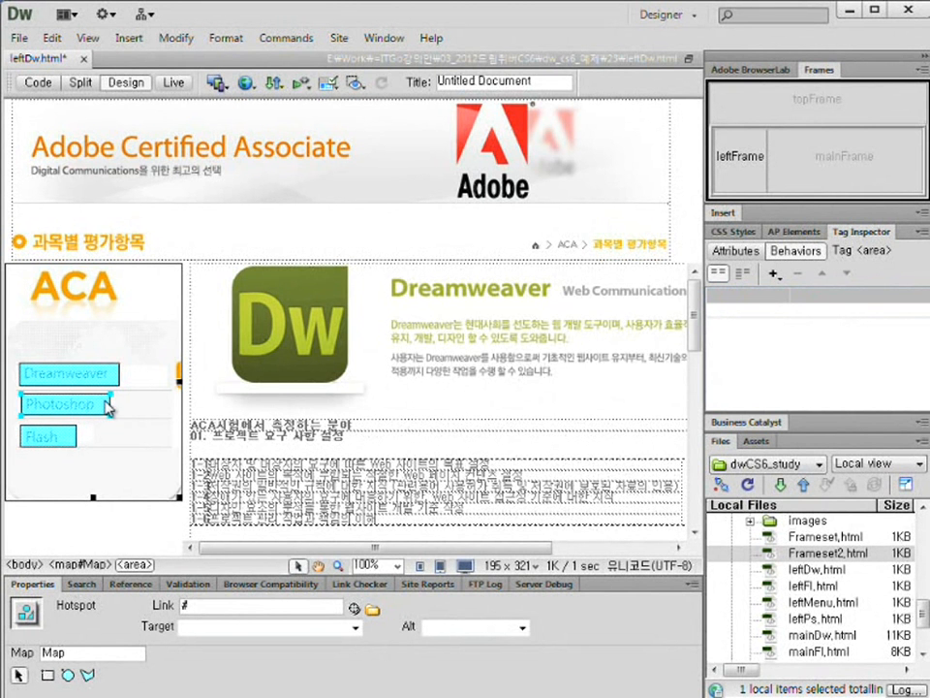
pyautogui.click(775, 275)
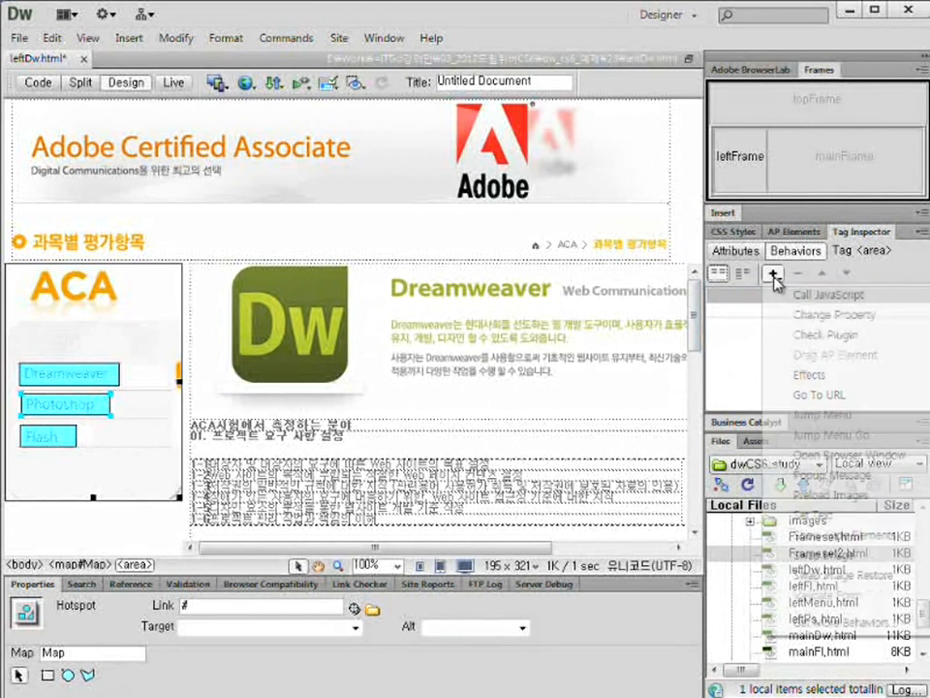
pyautogui.click(830, 401)
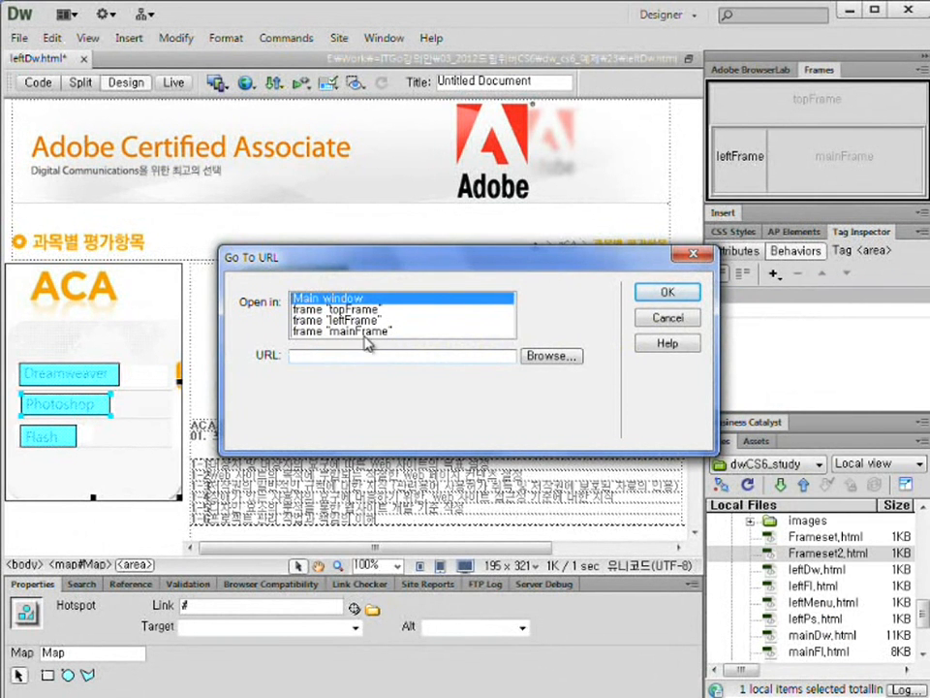
pyautogui.click(362, 323)
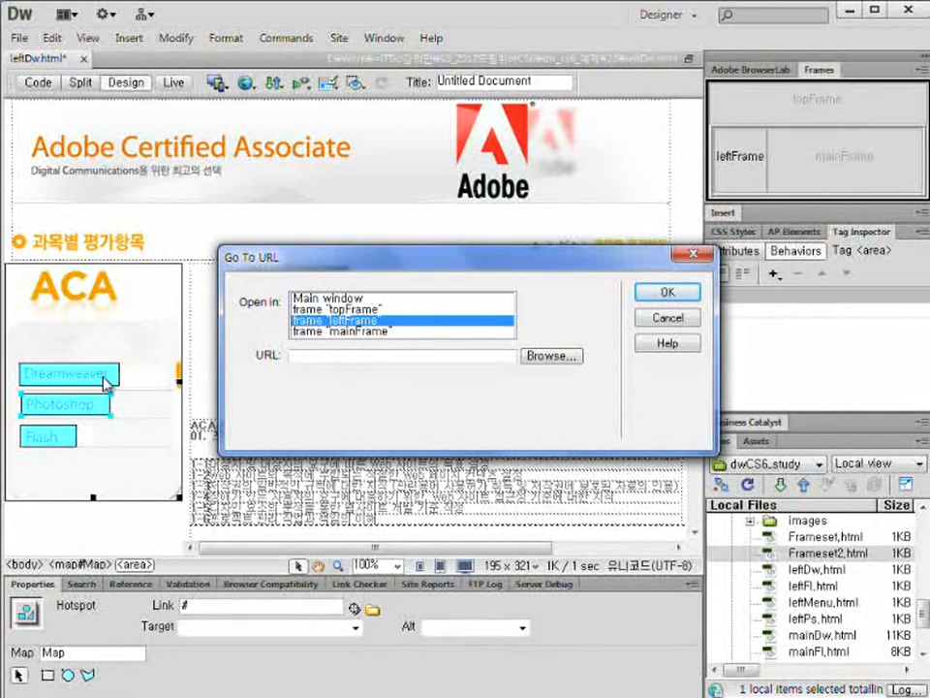
pyautogui.click(554, 357)
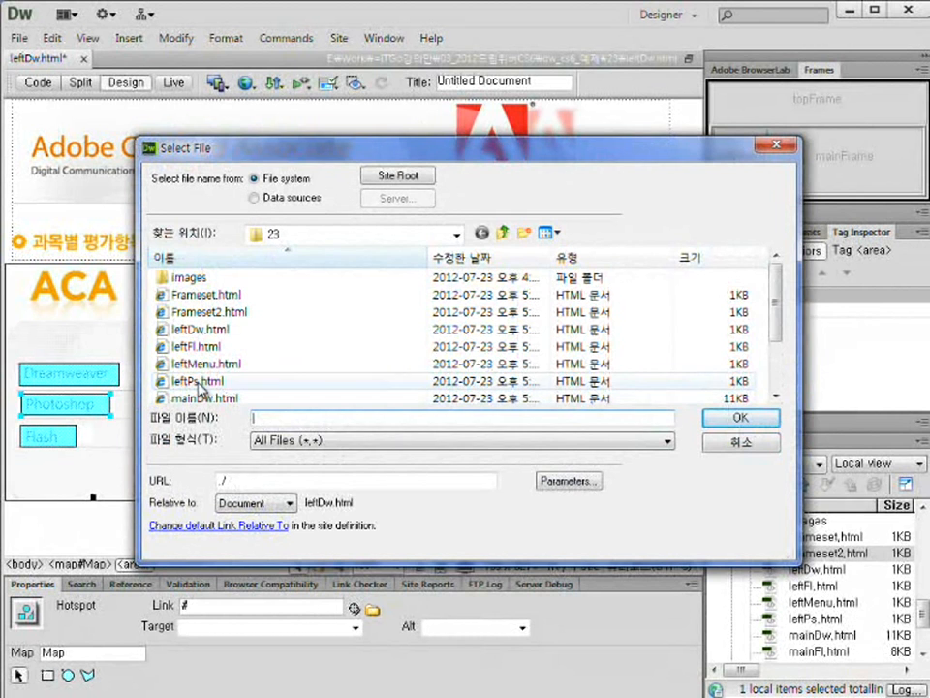
pyautogui.click(214, 384)
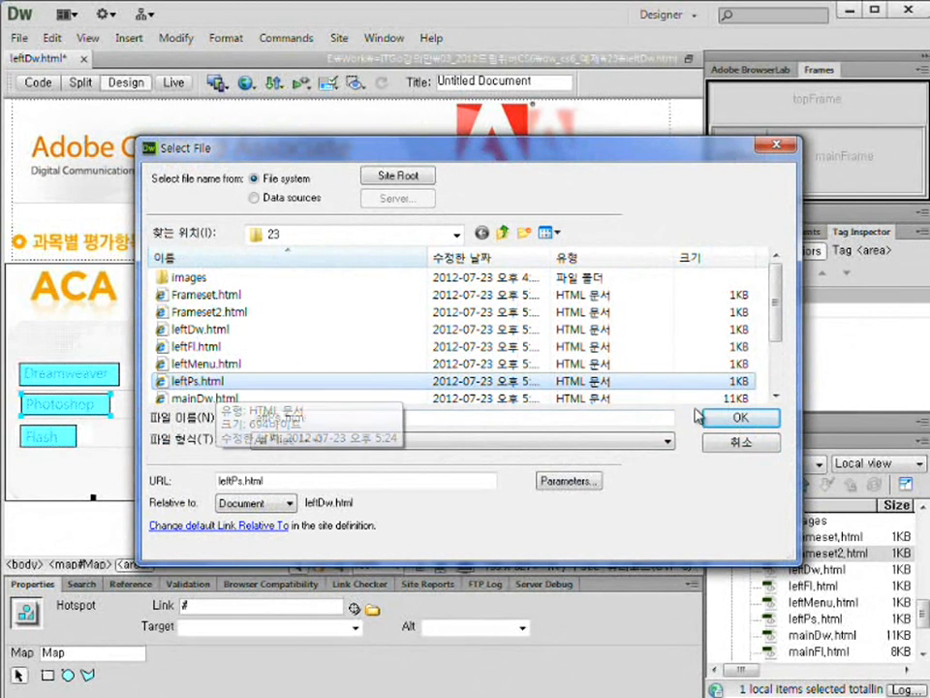
pyautogui.click(728, 419)
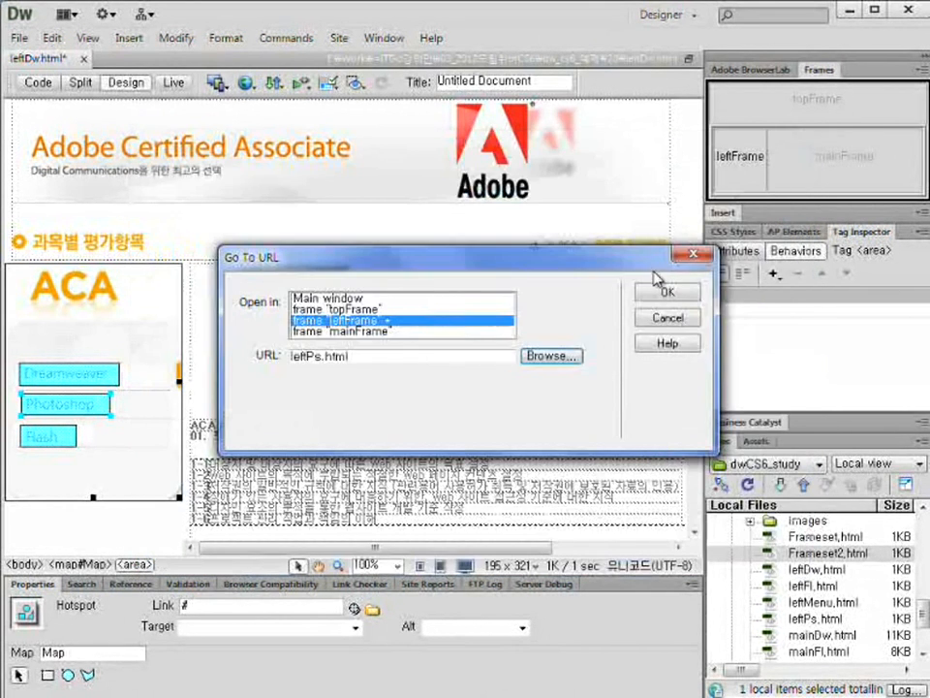
pyautogui.click(680, 292)
pyautogui.click(781, 294)
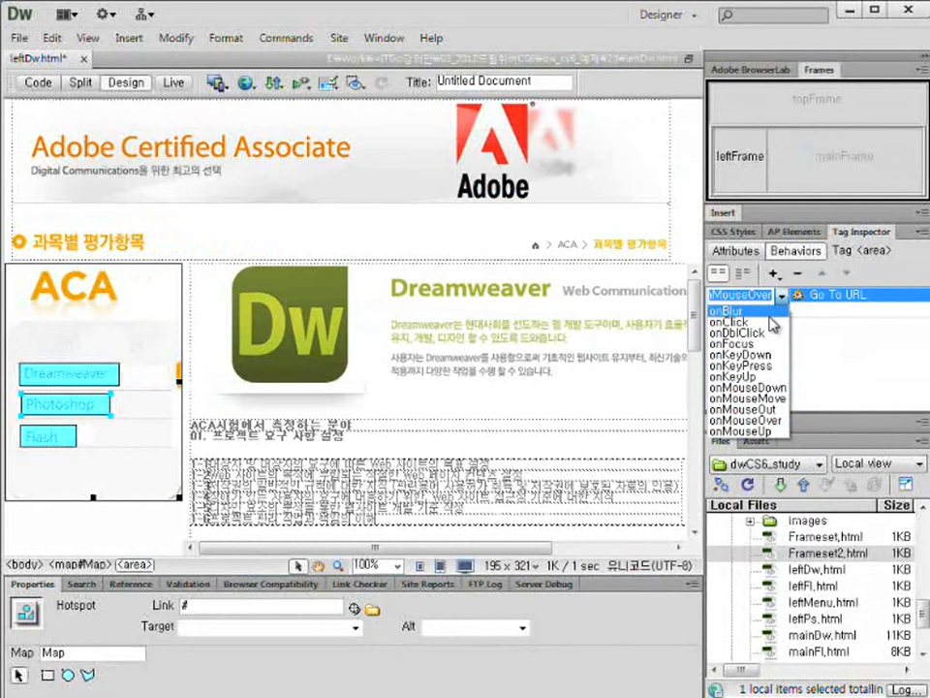
pyautogui.click(771, 323)
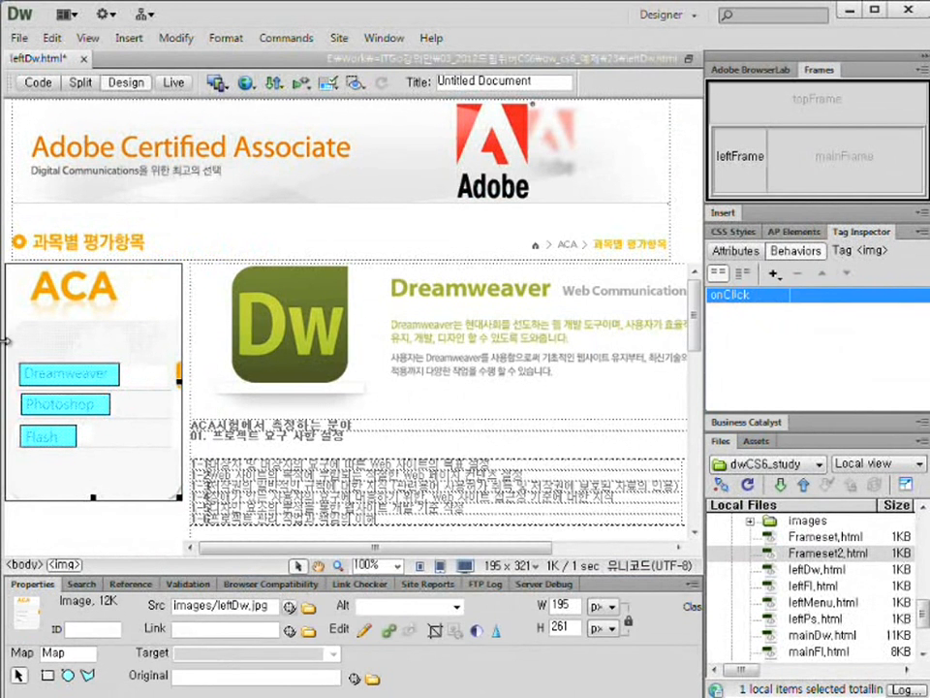
# Add a Go To URL behavior to the Flash hotspot, opening leftFl.html in frame "leftFrame", and choose onClick as its event
pyautogui.click(70, 443)
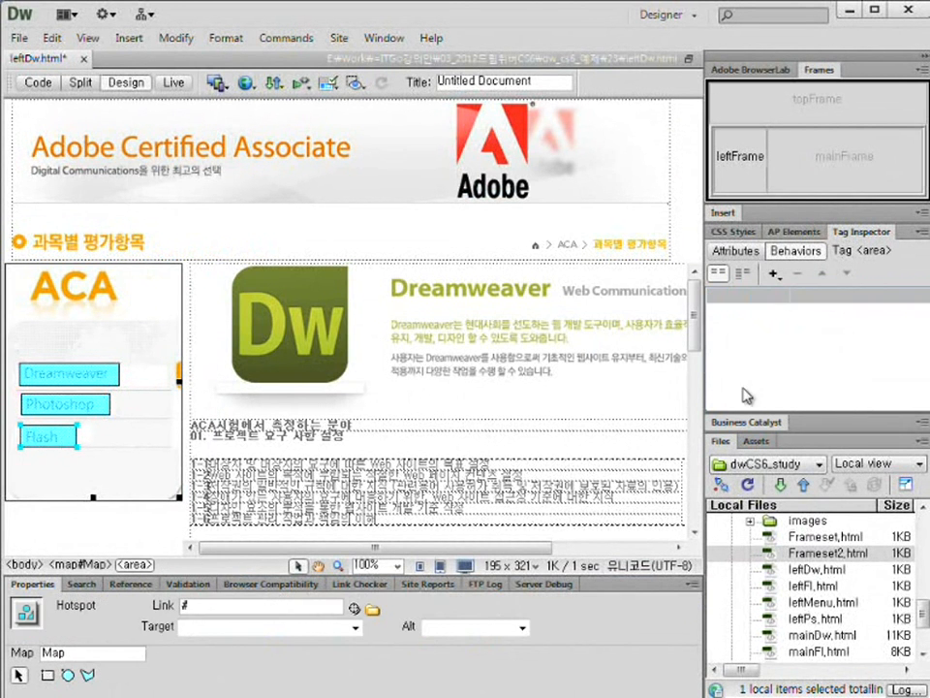
pyautogui.click(773, 274)
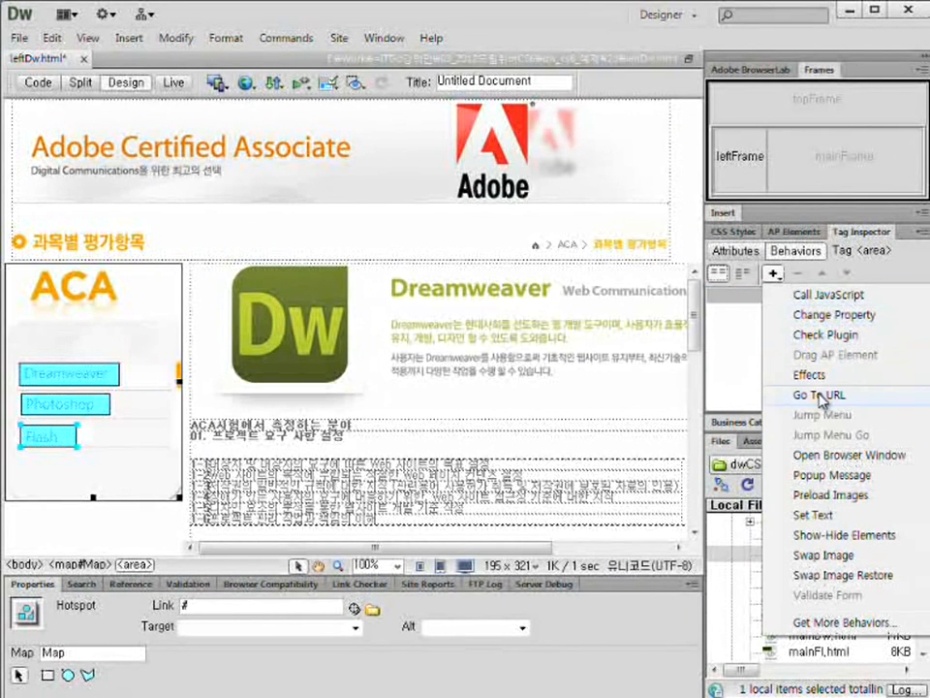
pyautogui.click(820, 395)
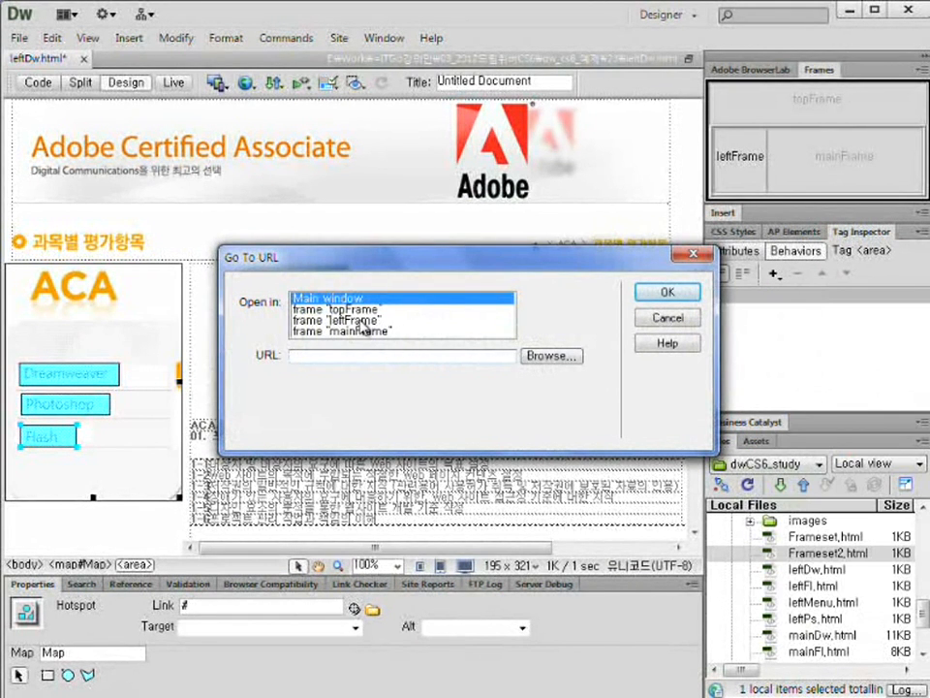
pyautogui.click(364, 321)
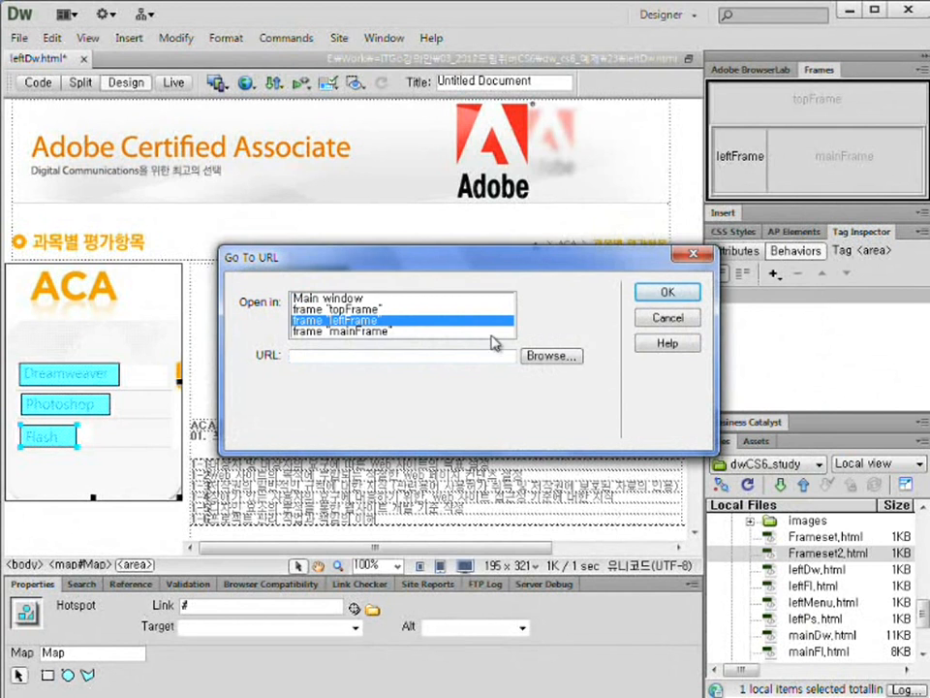
pyautogui.click(542, 356)
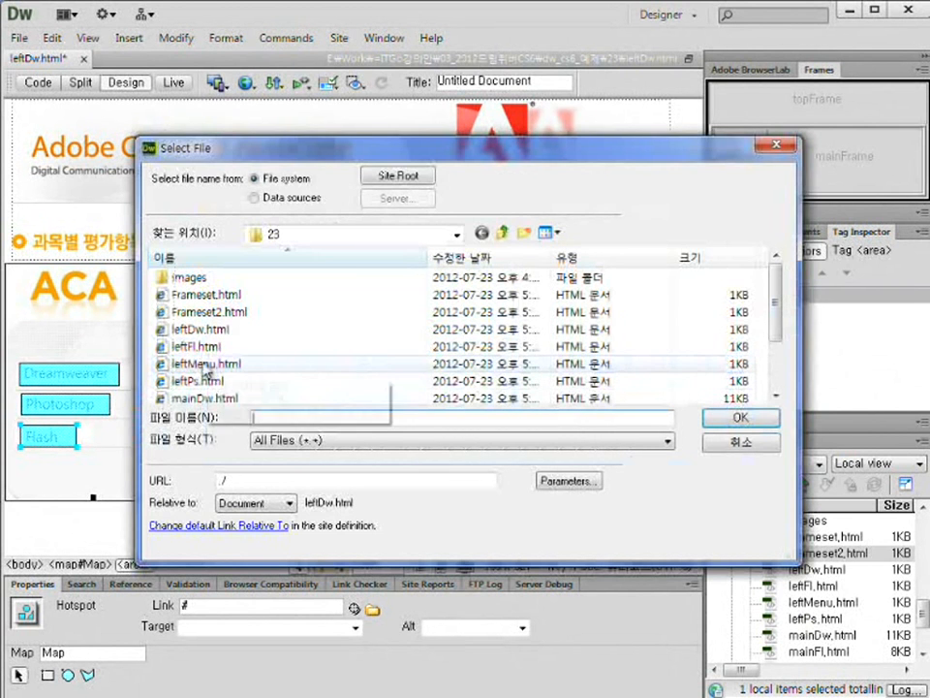
pyautogui.click(198, 347)
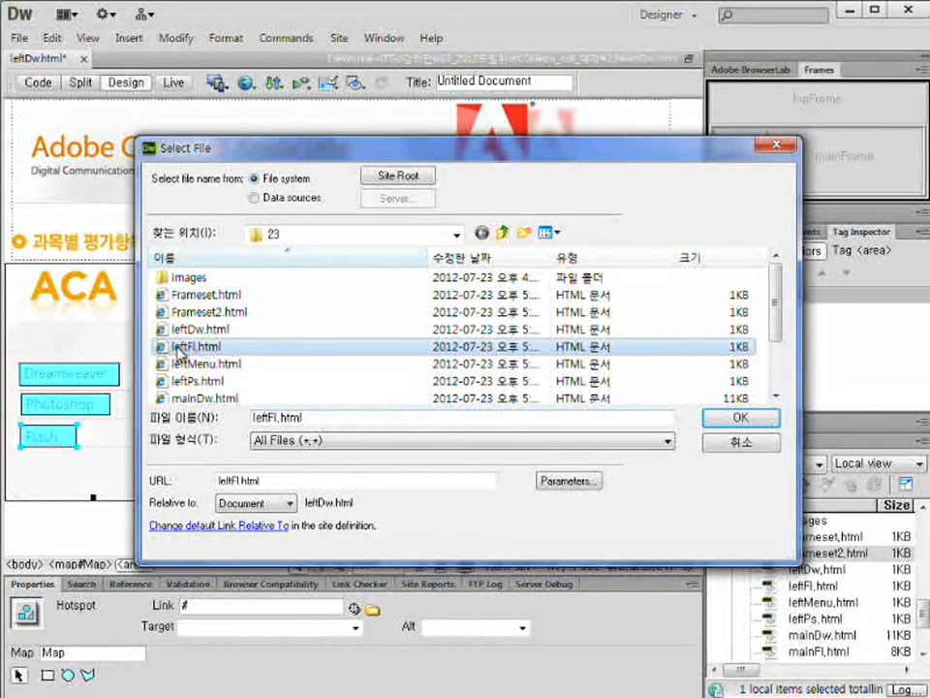
pyautogui.click(734, 420)
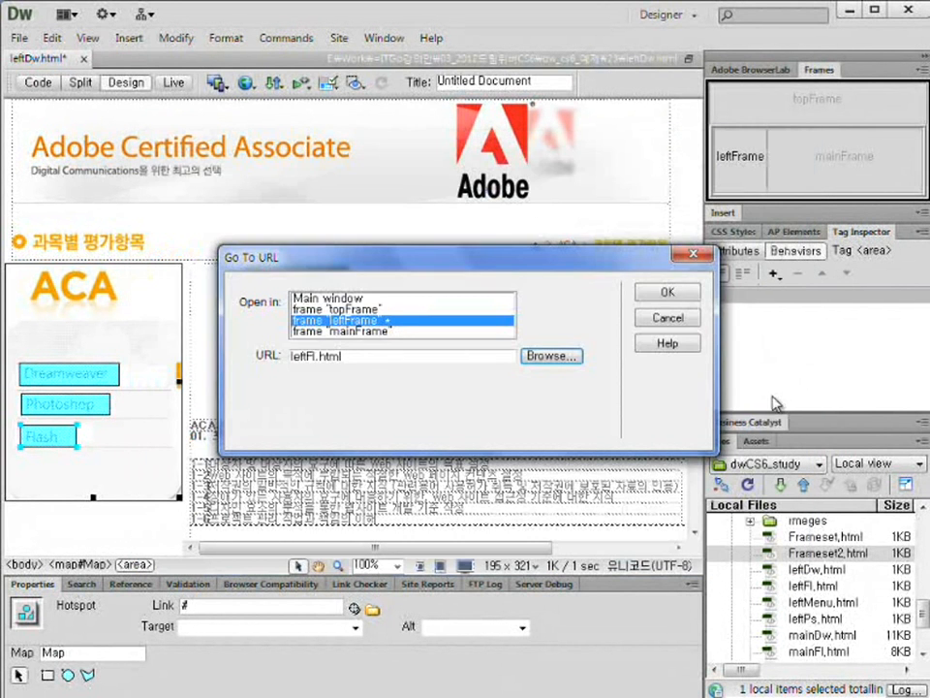
pyautogui.click(674, 295)
pyautogui.click(746, 294)
pyautogui.click(782, 295)
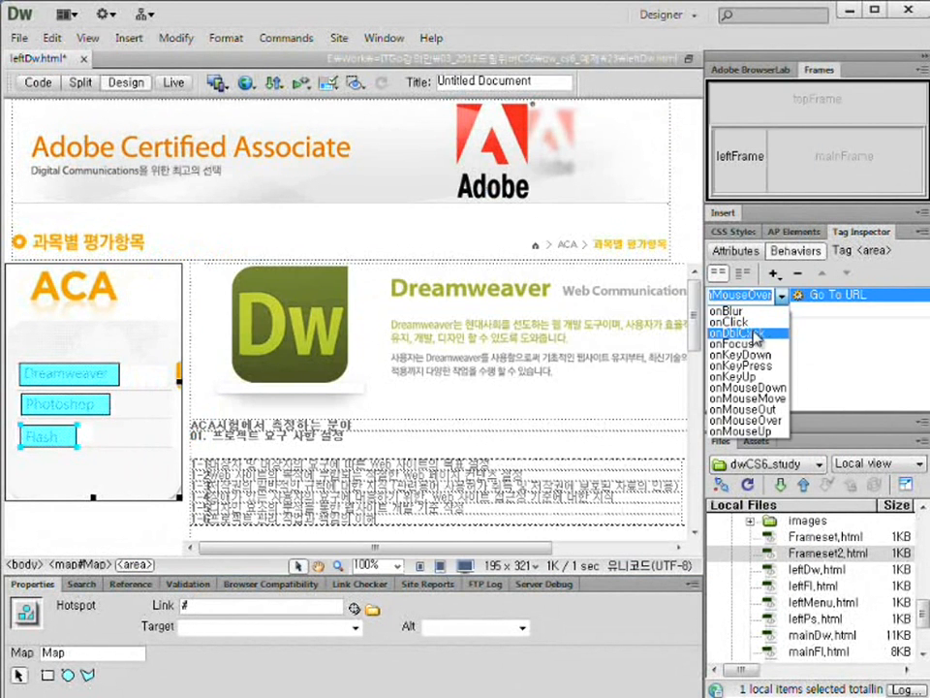
pyautogui.click(747, 322)
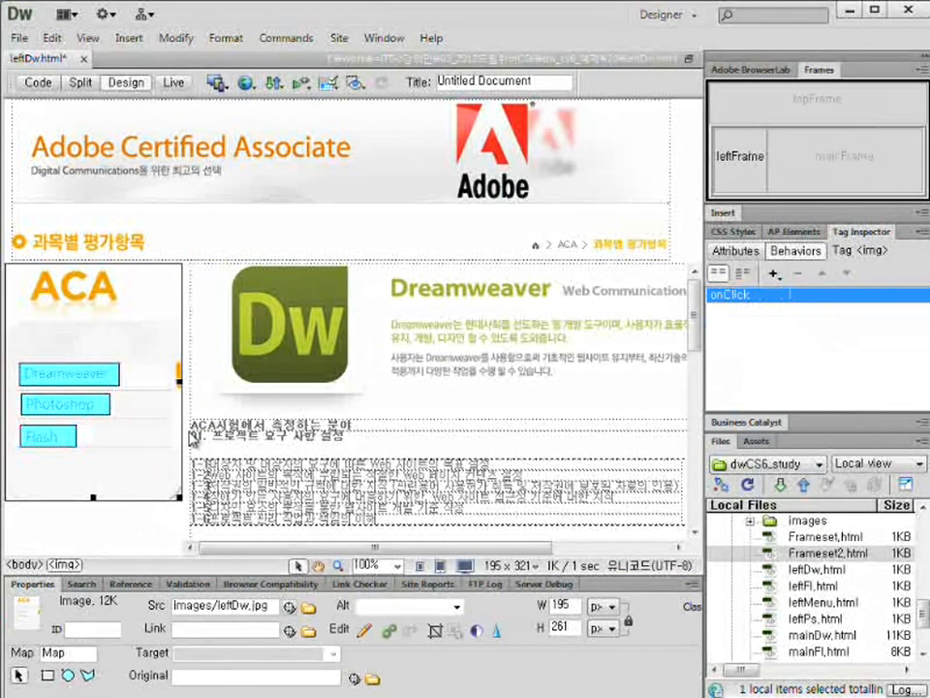
# Check the behavior events assigned to the Dreamweaver and Flash hotspots, ending with the Dreamweaver hotspot selected
pyautogui.click(106, 383)
pyautogui.click(68, 434)
pyautogui.click(98, 371)
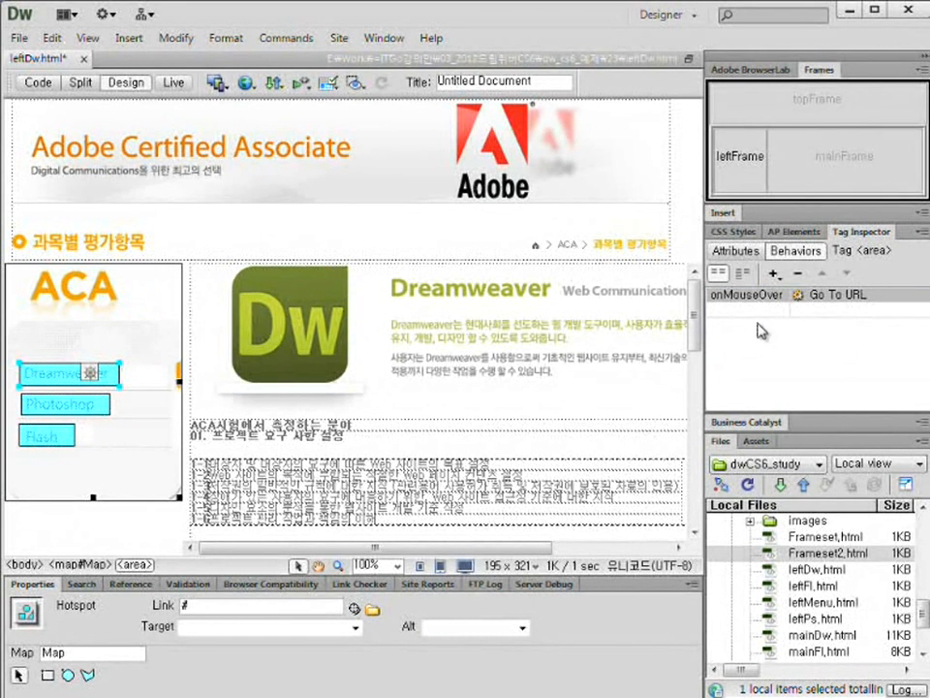
# Add a second Go To URL behavior to the Dreamweaver hotspot, opening mainDw.html in frame "mainFrame"
pyautogui.click(773, 273)
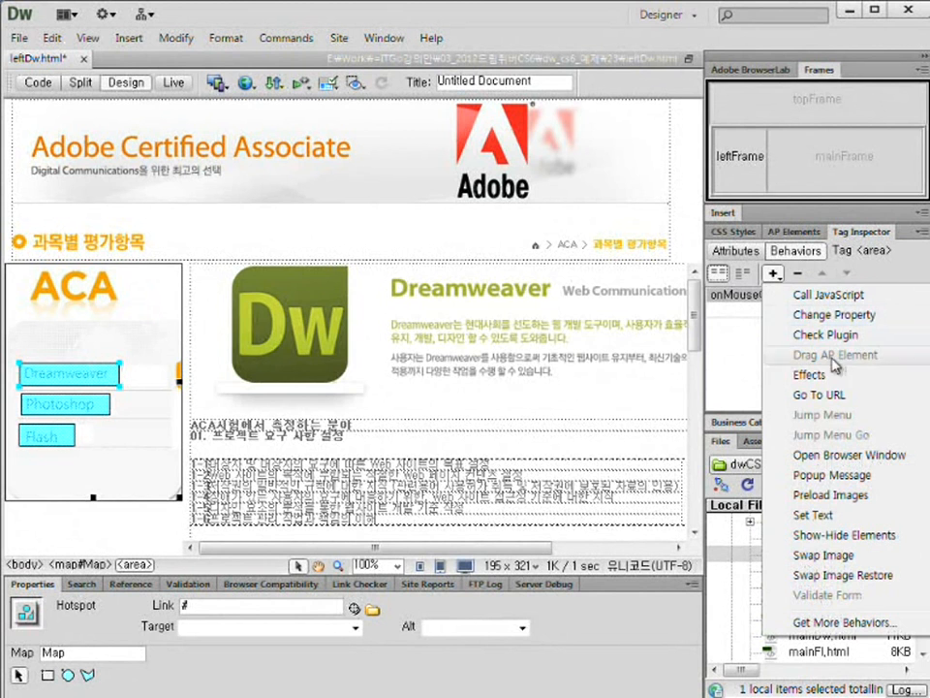
pyautogui.click(818, 396)
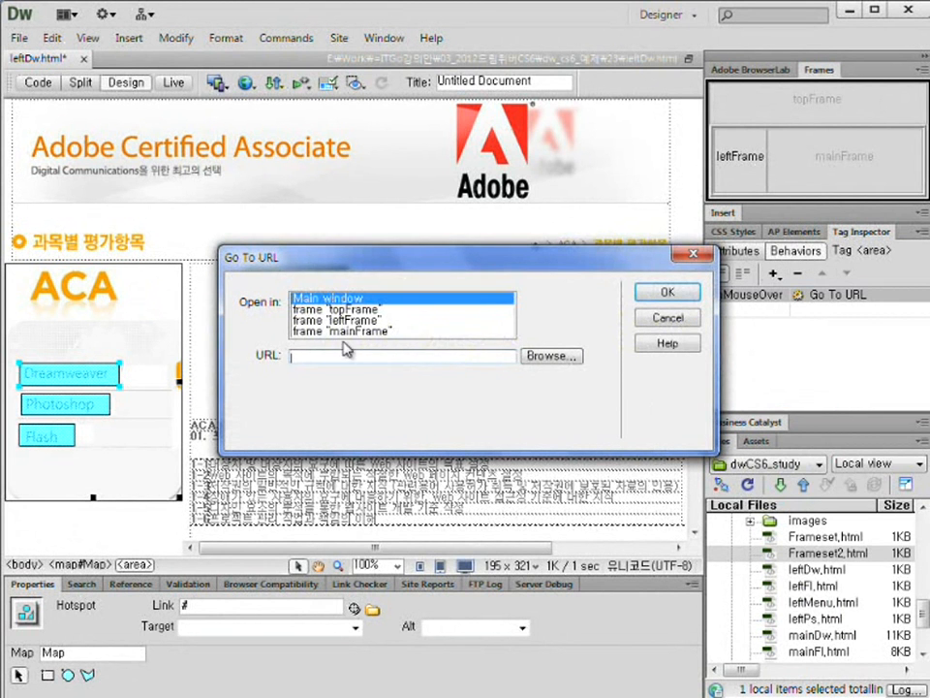
pyautogui.click(374, 333)
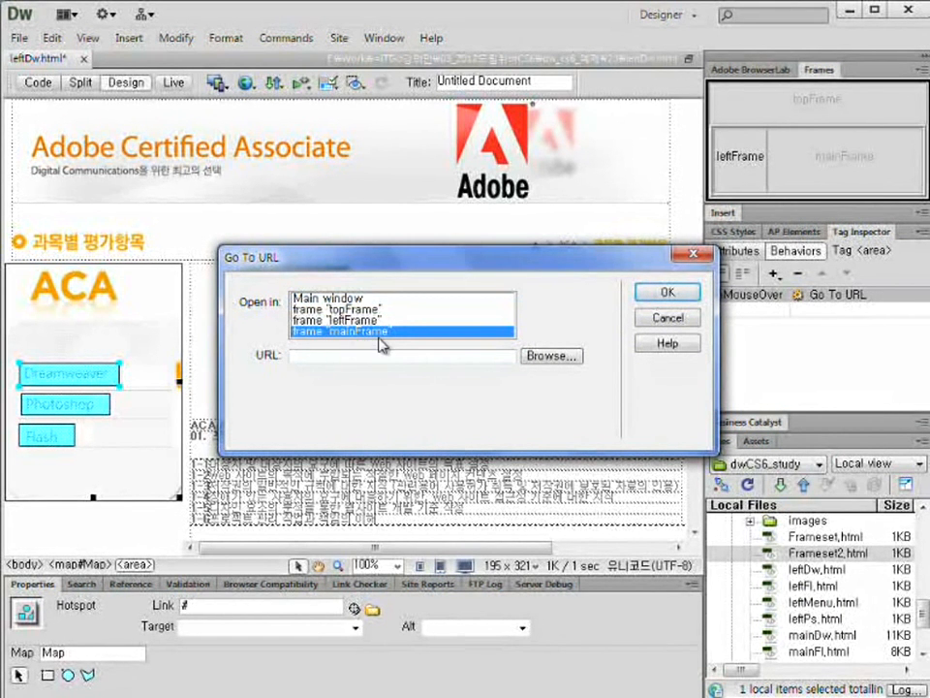
pyautogui.click(554, 357)
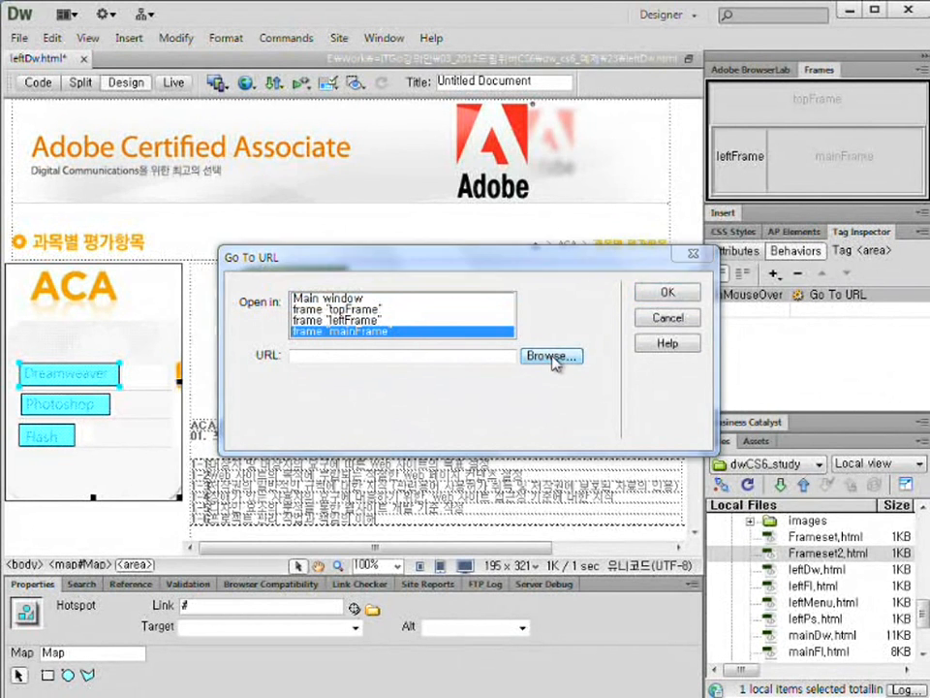
pyautogui.click(222, 329)
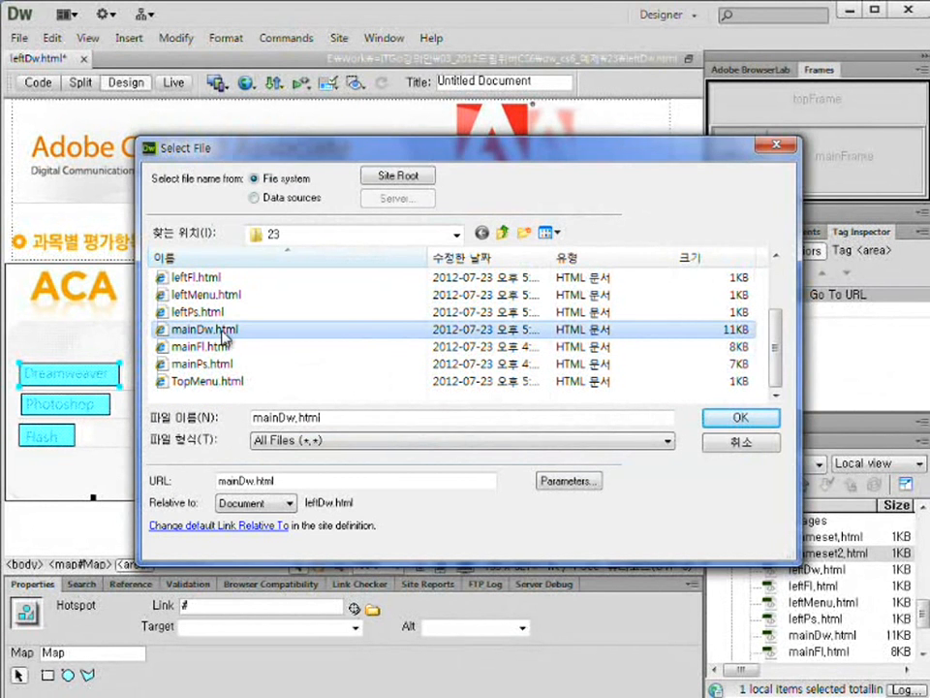
pyautogui.click(766, 424)
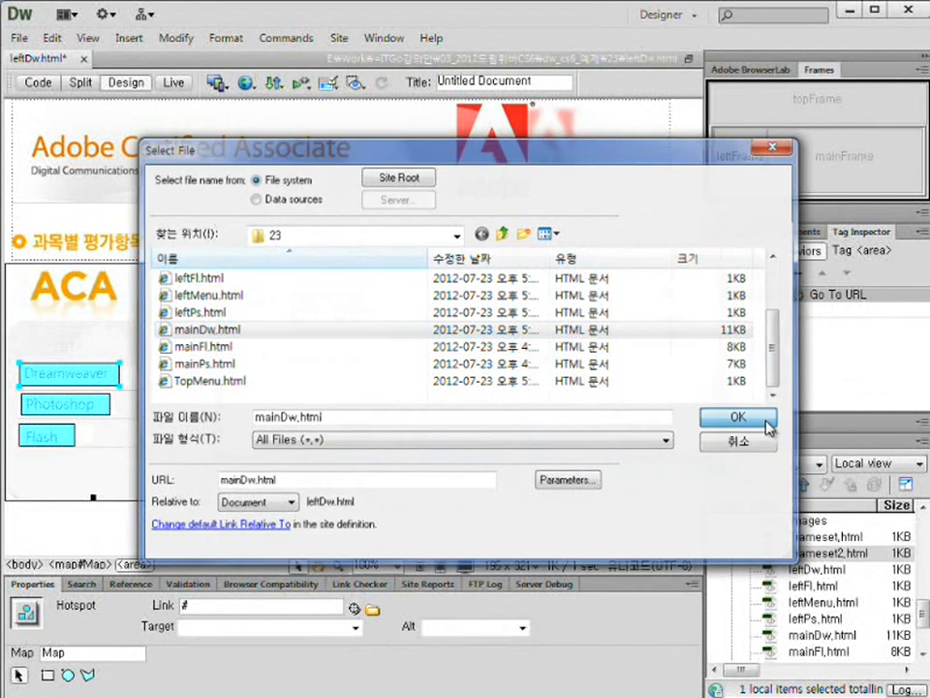
pyautogui.click(665, 292)
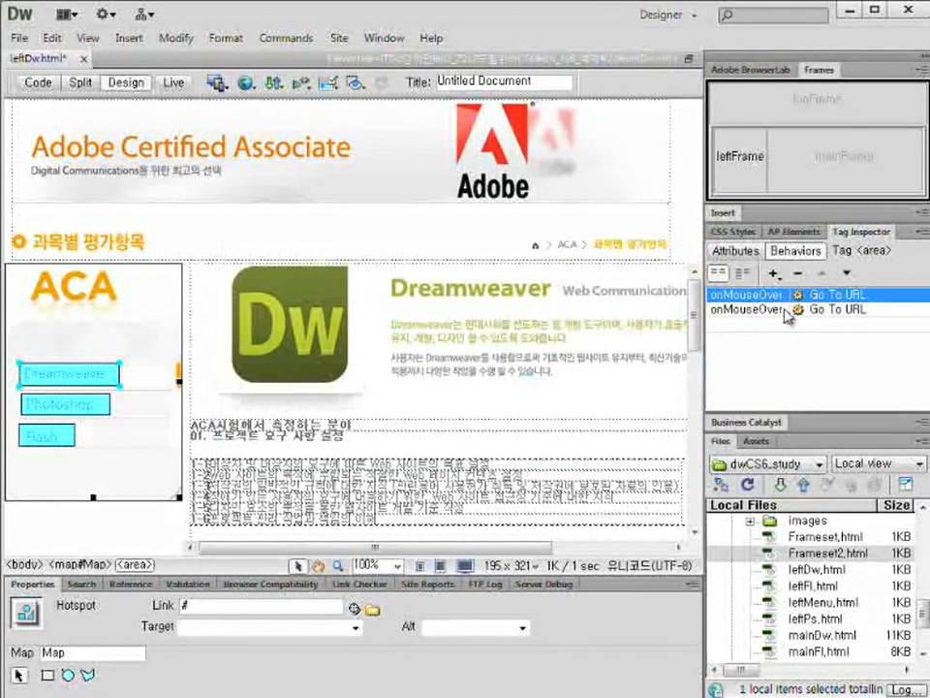
# Set the event of both Go To URL behaviors on the Dreamweaver hotspot to onClick
pyautogui.click(790, 300)
pyautogui.click(782, 296)
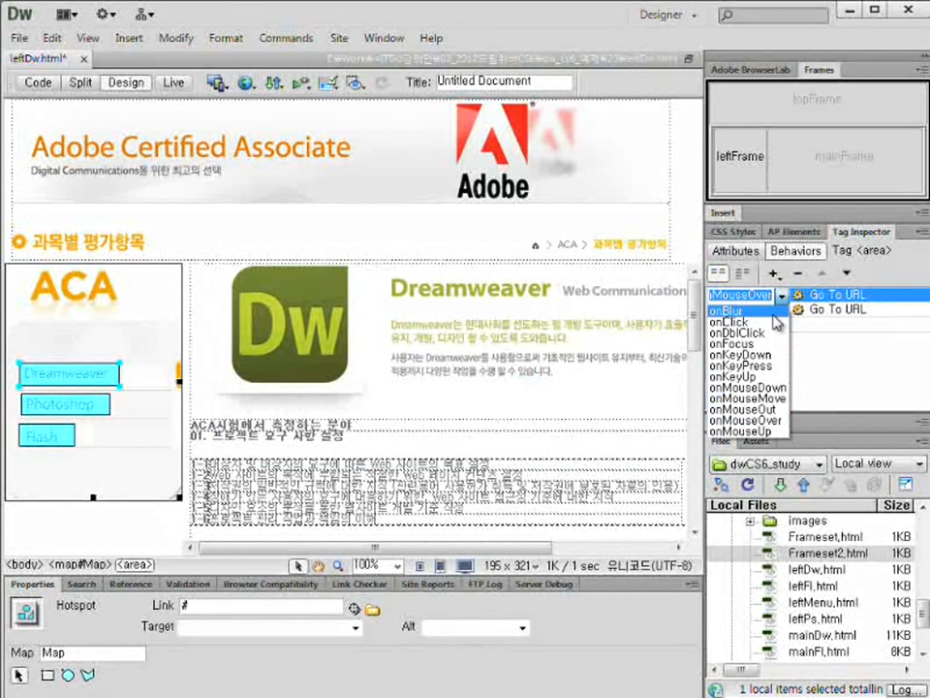
pyautogui.click(752, 322)
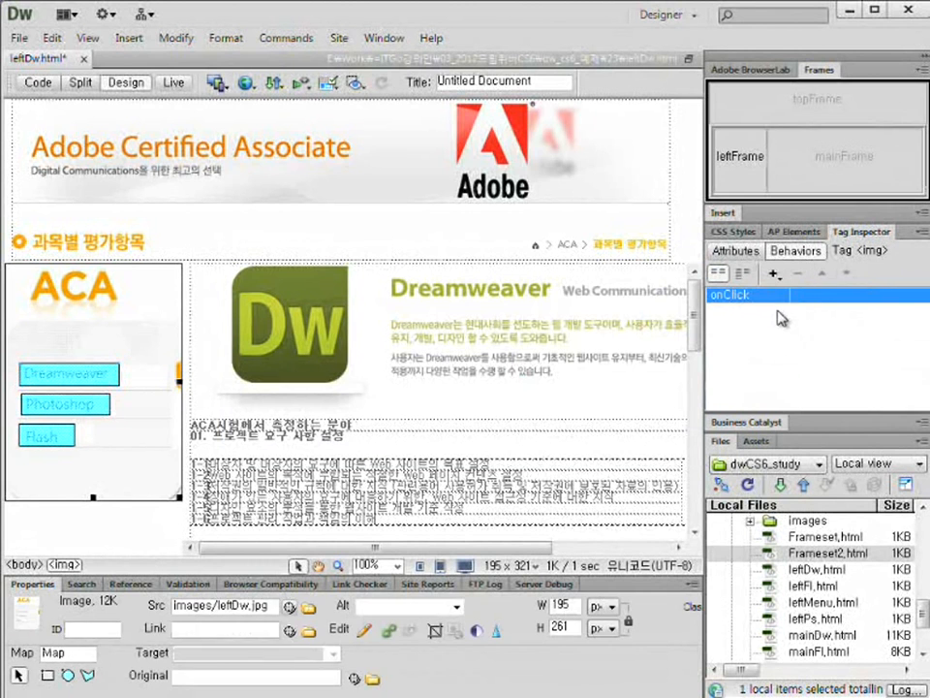
pyautogui.click(78, 374)
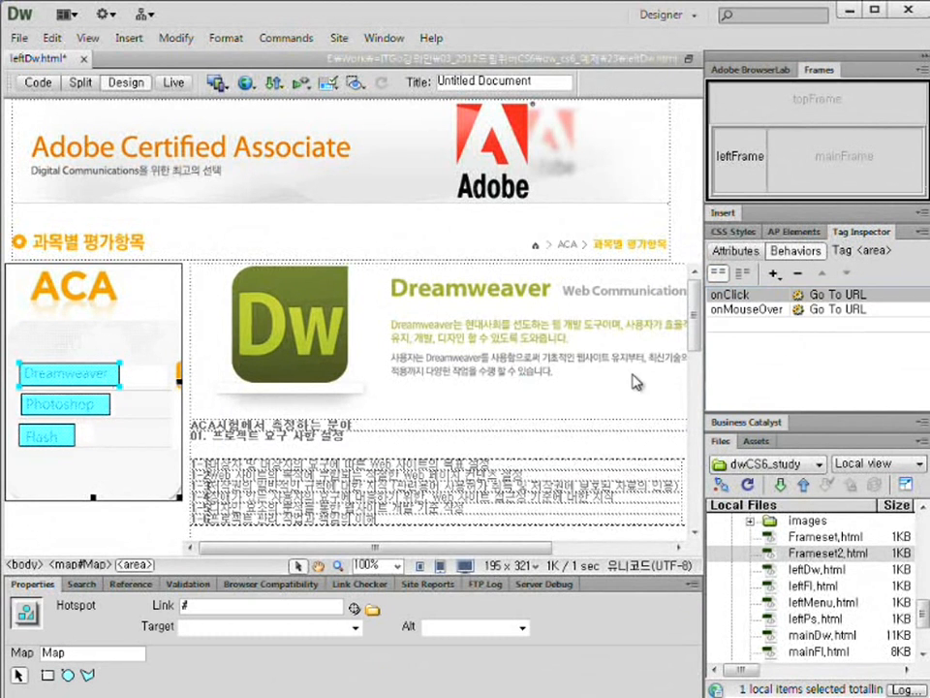
pyautogui.click(775, 310)
pyautogui.click(781, 321)
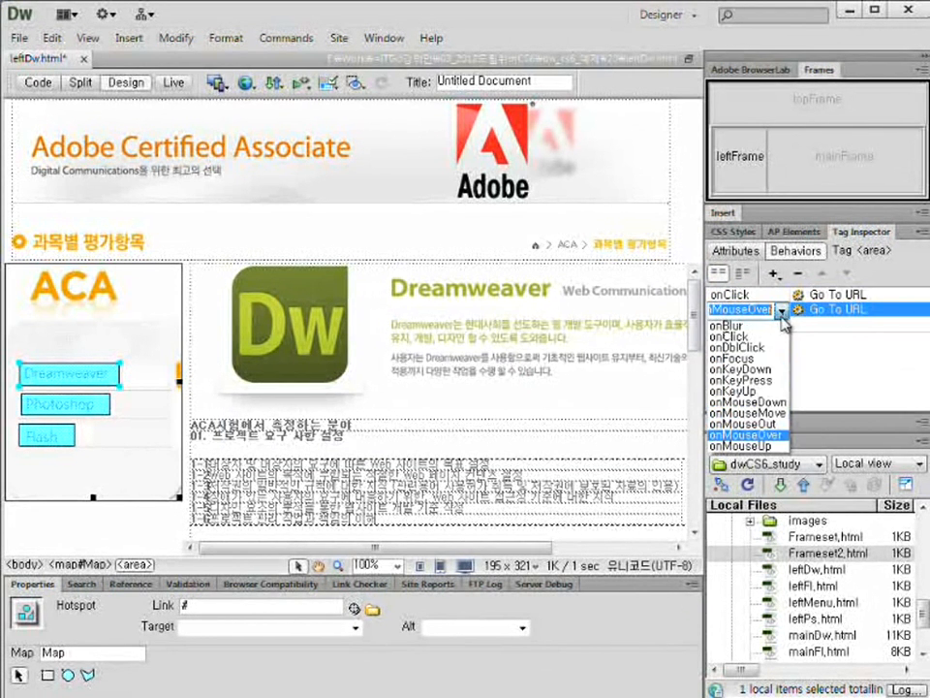
pyautogui.click(770, 339)
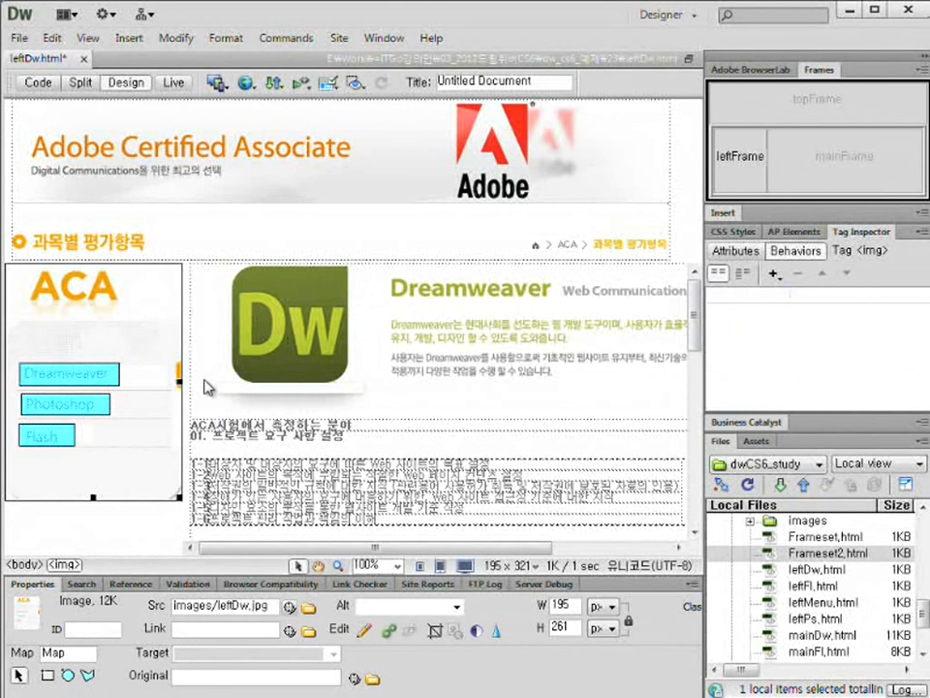
# Add a second Go To URL behavior to the Photoshop hotspot, opening mainPs.html in frame "mainFrame"
pyautogui.click(107, 383)
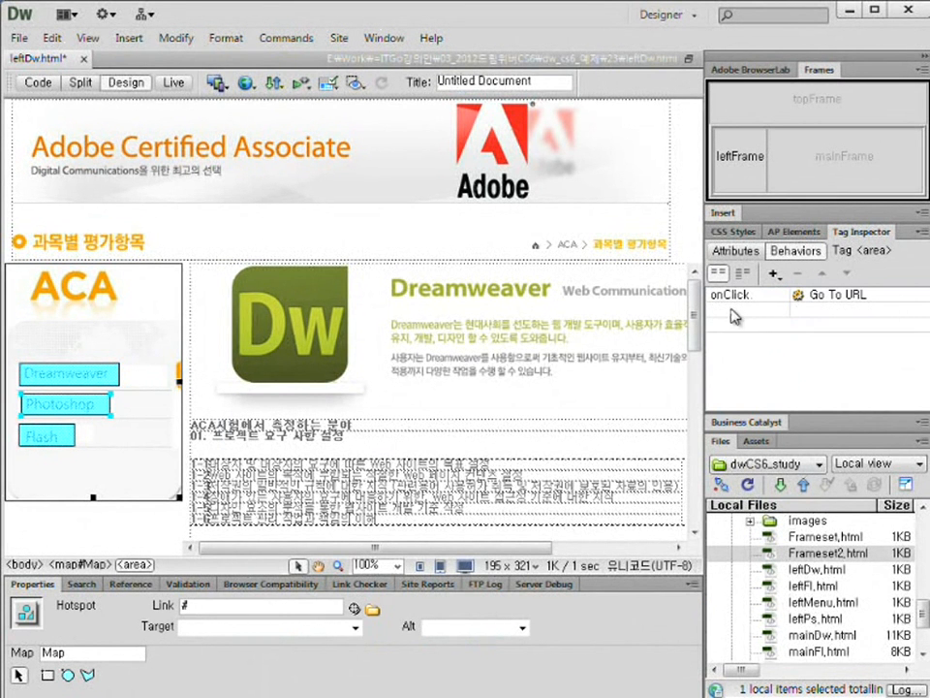
pyautogui.click(774, 274)
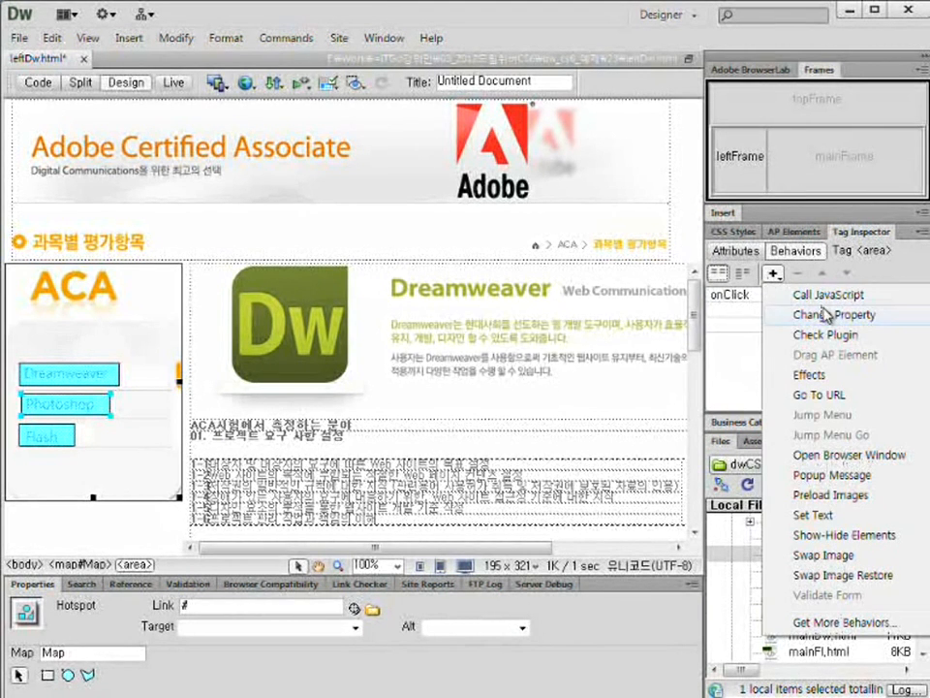
pyautogui.click(824, 395)
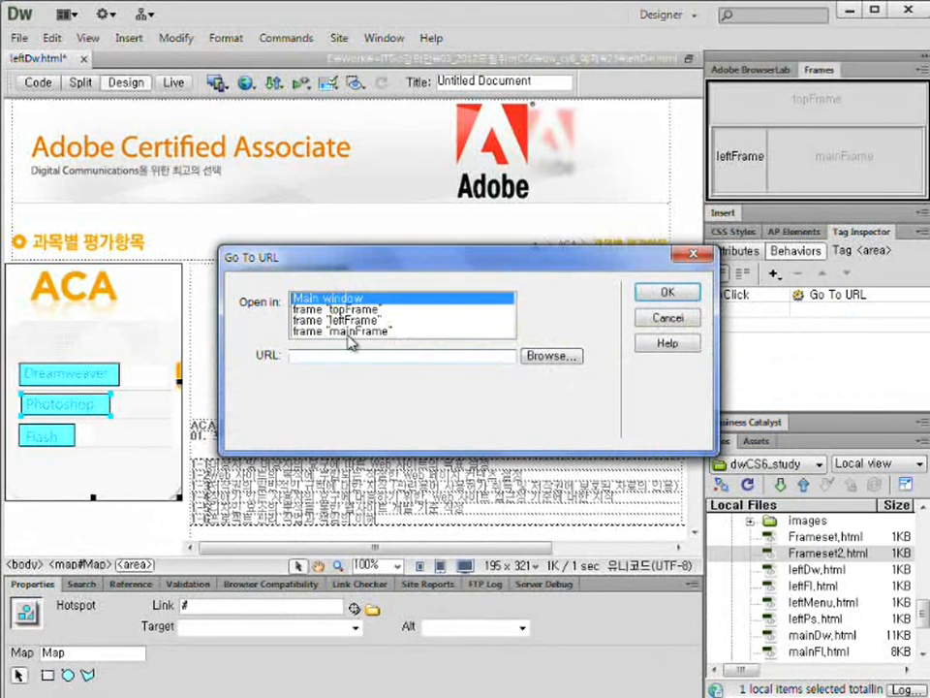
pyautogui.click(353, 331)
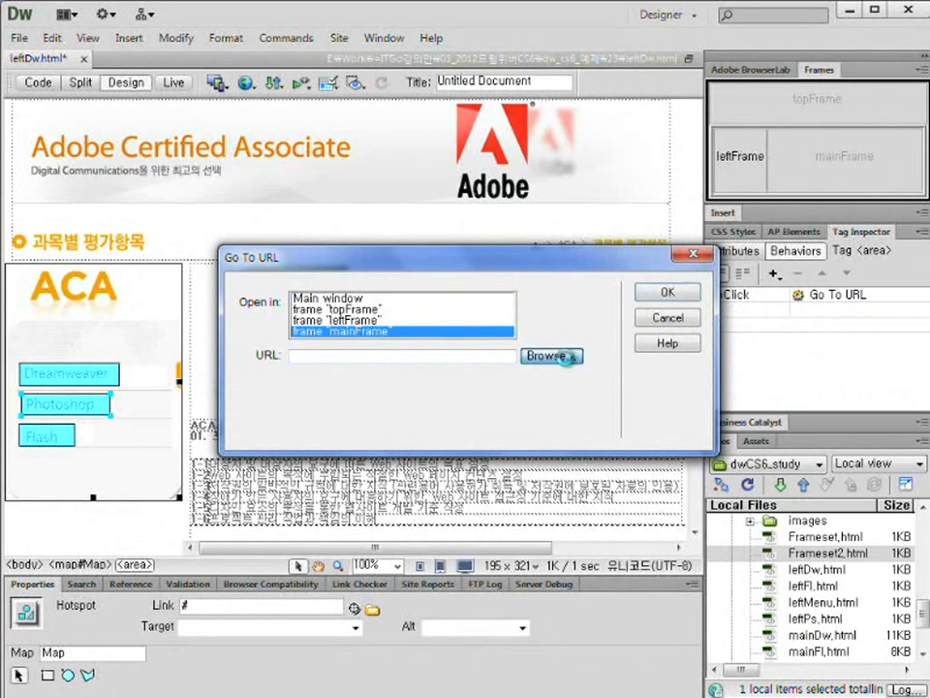
pyautogui.click(567, 356)
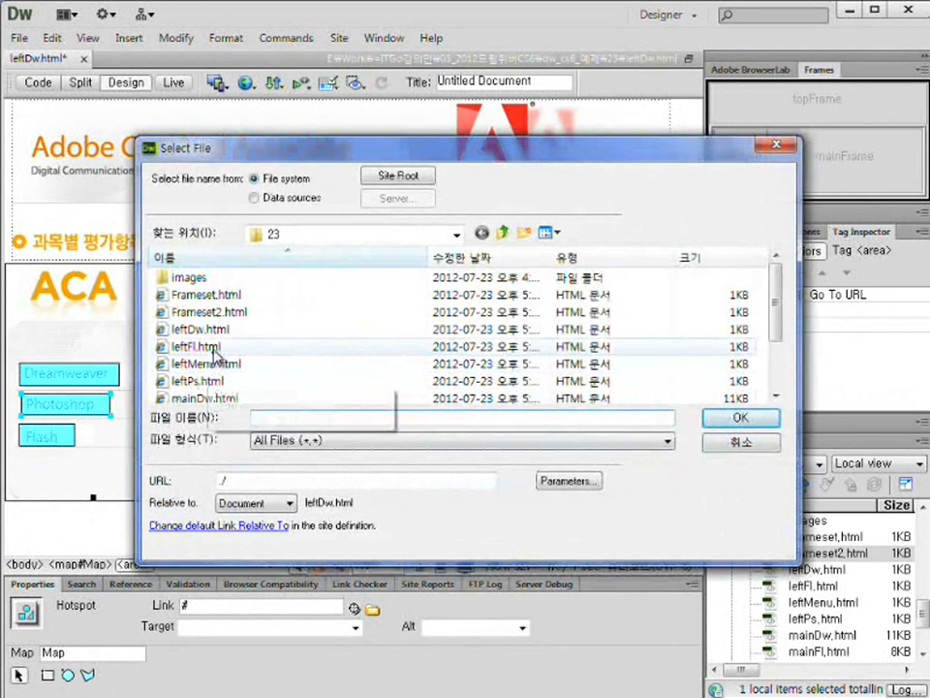
pyautogui.click(199, 381)
pyautogui.scroll(-1, 215, 388)
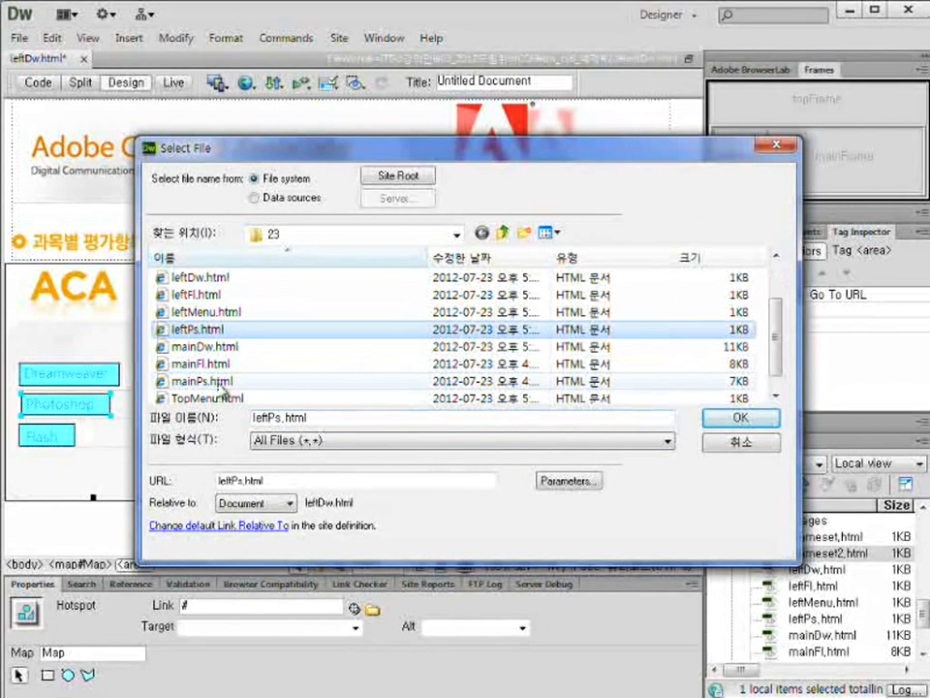
pyautogui.click(214, 381)
pyautogui.click(738, 421)
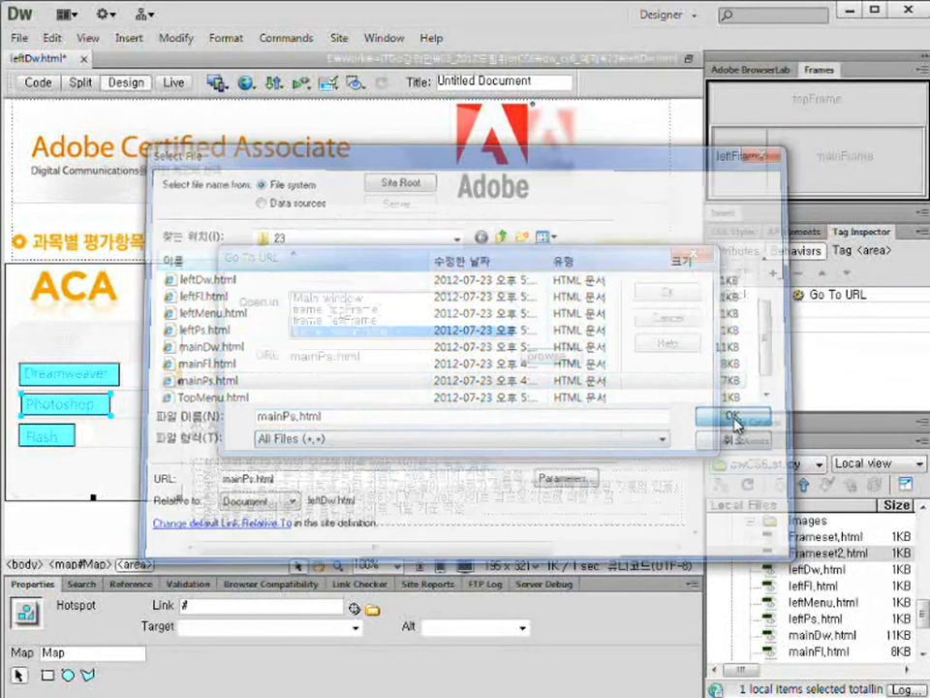
pyautogui.click(668, 291)
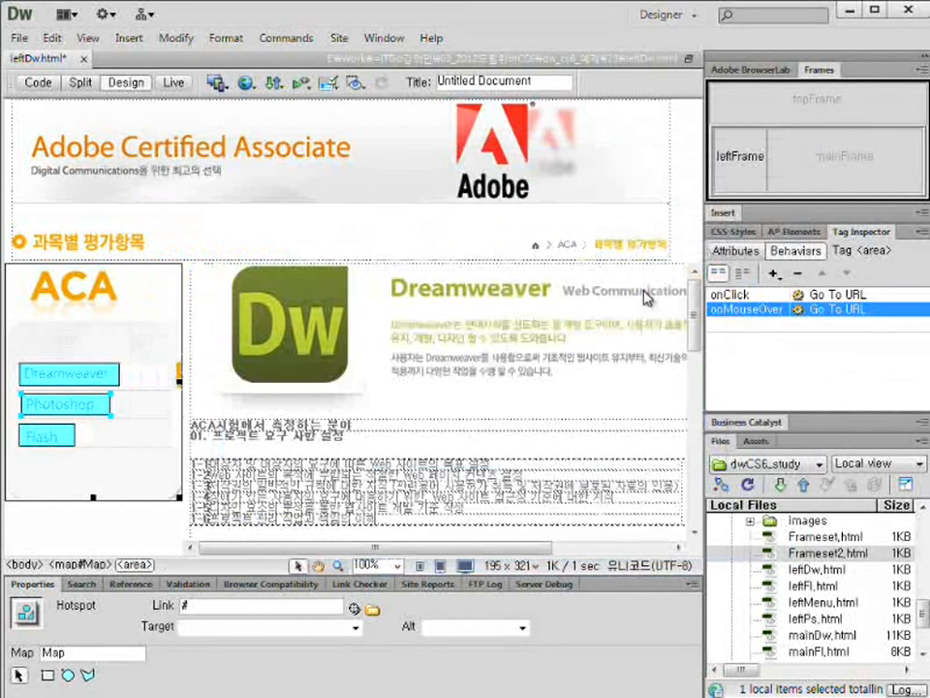
# Set the event of the Photoshop hotspot's second Go To URL behavior to onClick
pyautogui.click(786, 310)
pyautogui.click(783, 311)
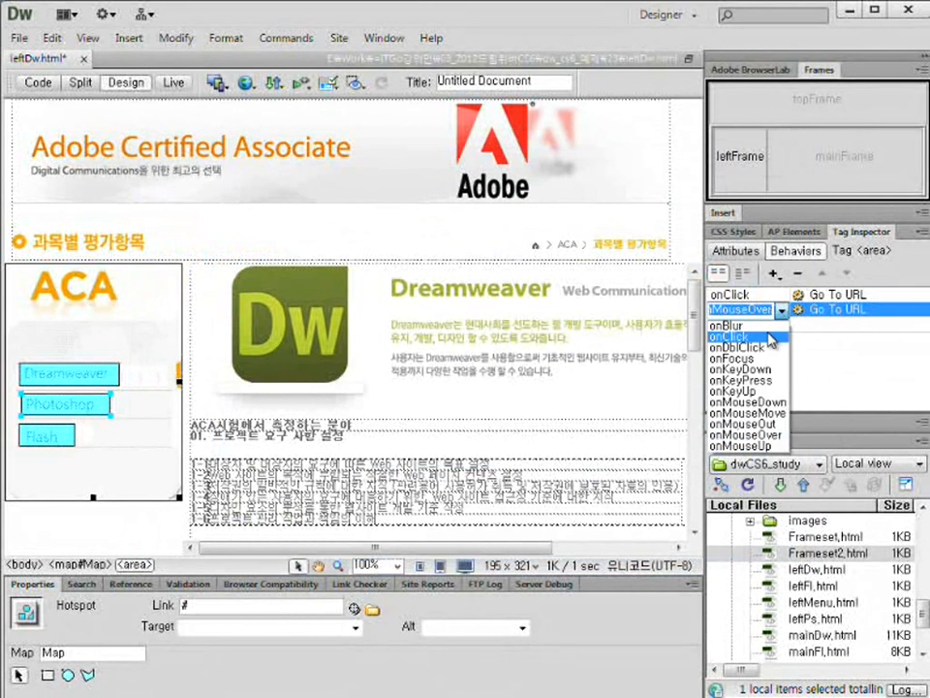
pyautogui.click(804, 354)
pyautogui.click(66, 405)
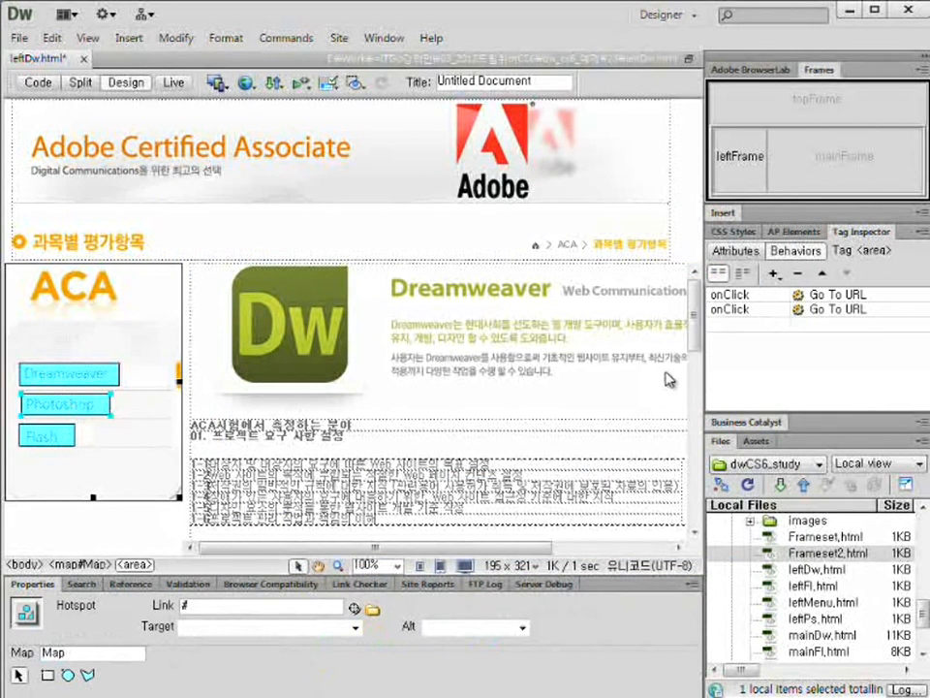
# Add a second Go To URL behavior to the Flash hotspot, opening mainFl.html in frame "mainFrame"
pyautogui.click(58, 441)
pyautogui.click(770, 275)
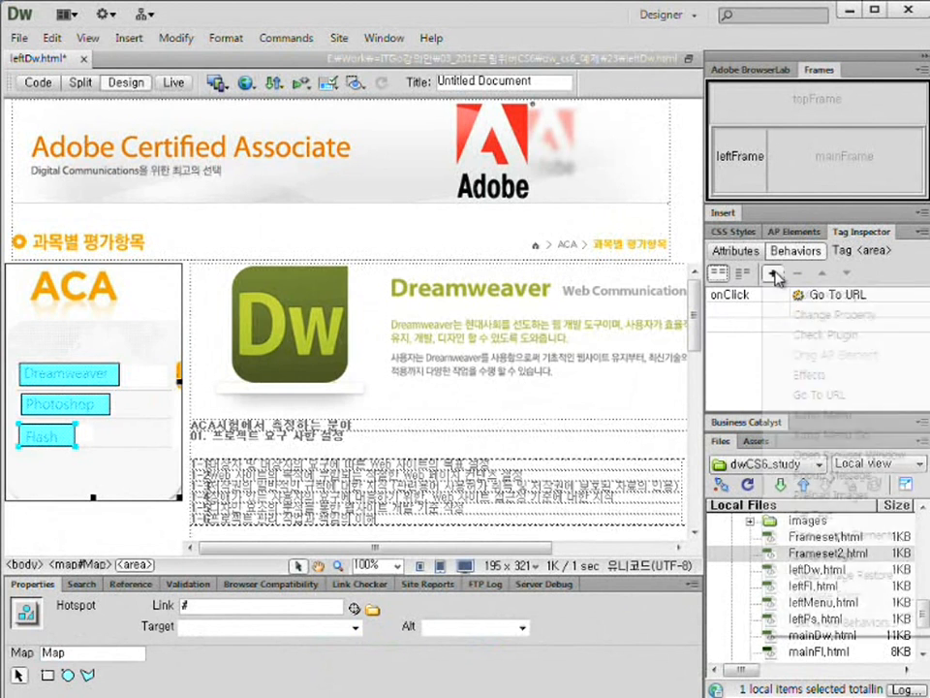
pyautogui.click(829, 396)
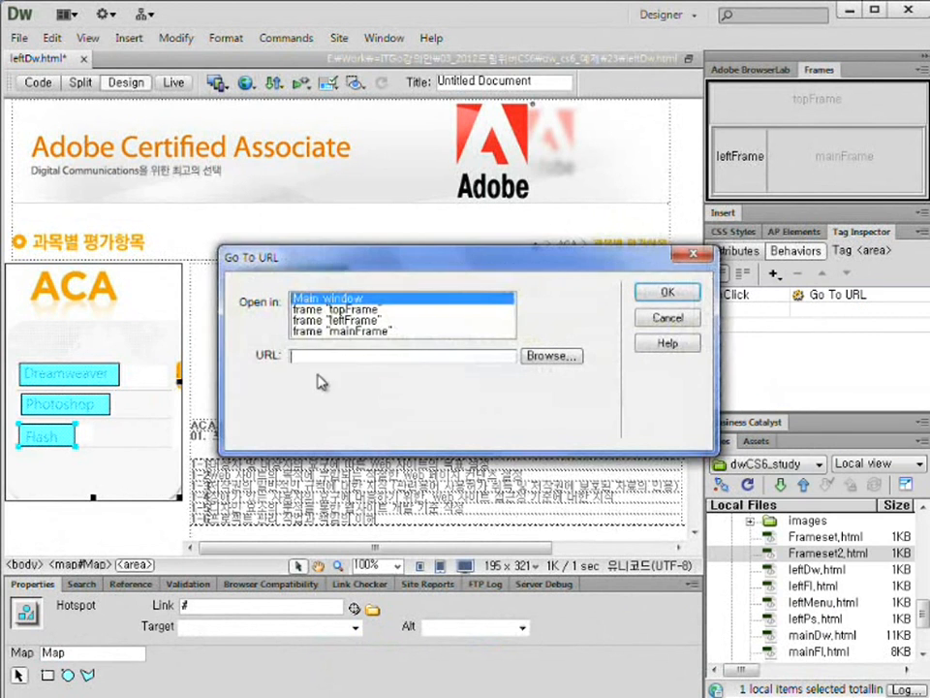
pyautogui.click(366, 331)
pyautogui.click(551, 356)
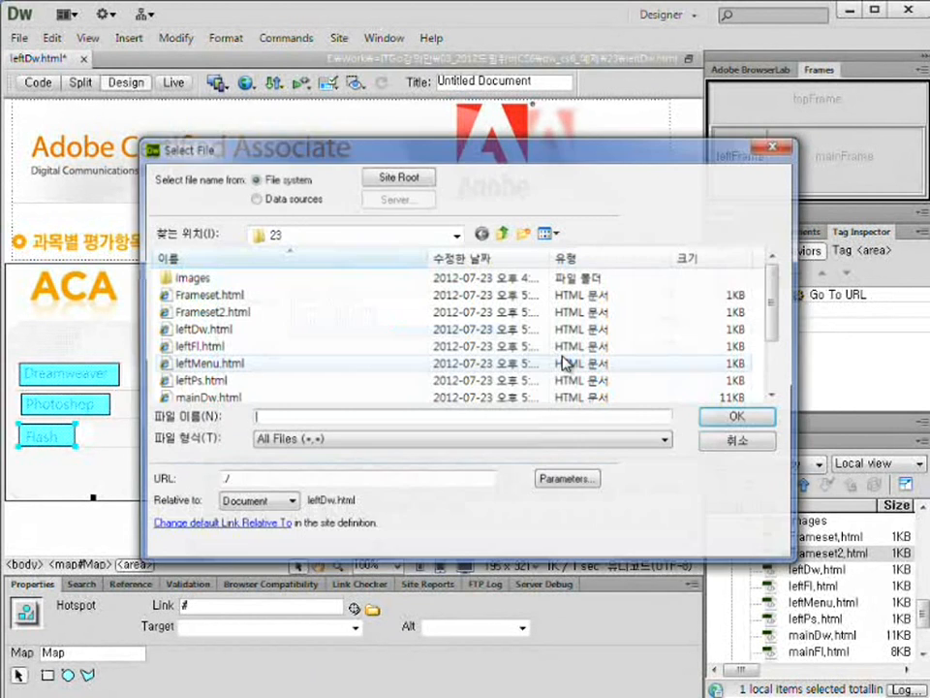
pyautogui.click(280, 396)
pyautogui.scroll(-2, 277, 398)
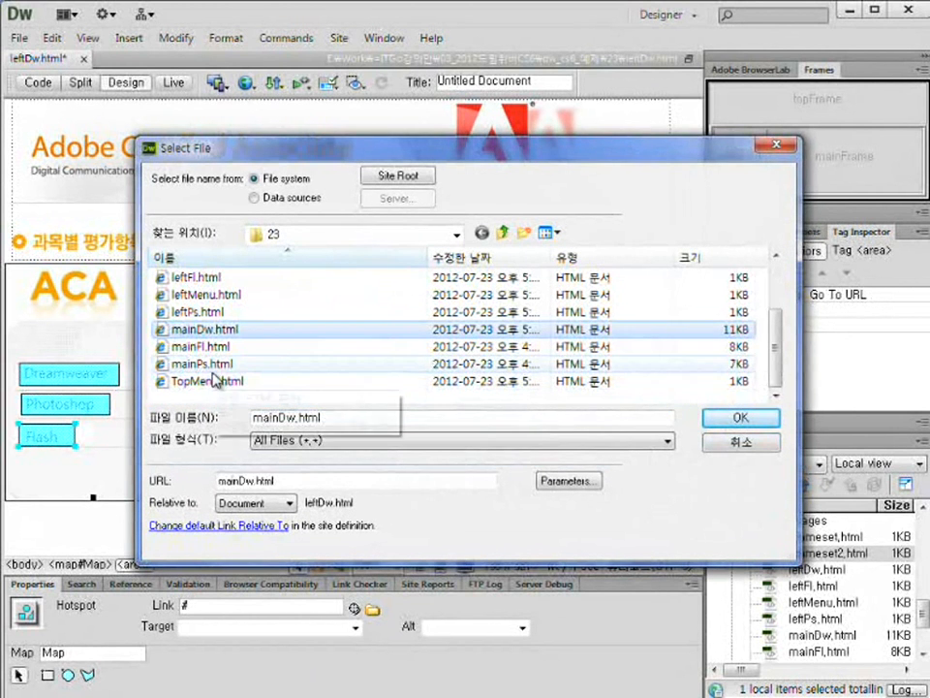
pyautogui.click(229, 347)
pyautogui.click(717, 417)
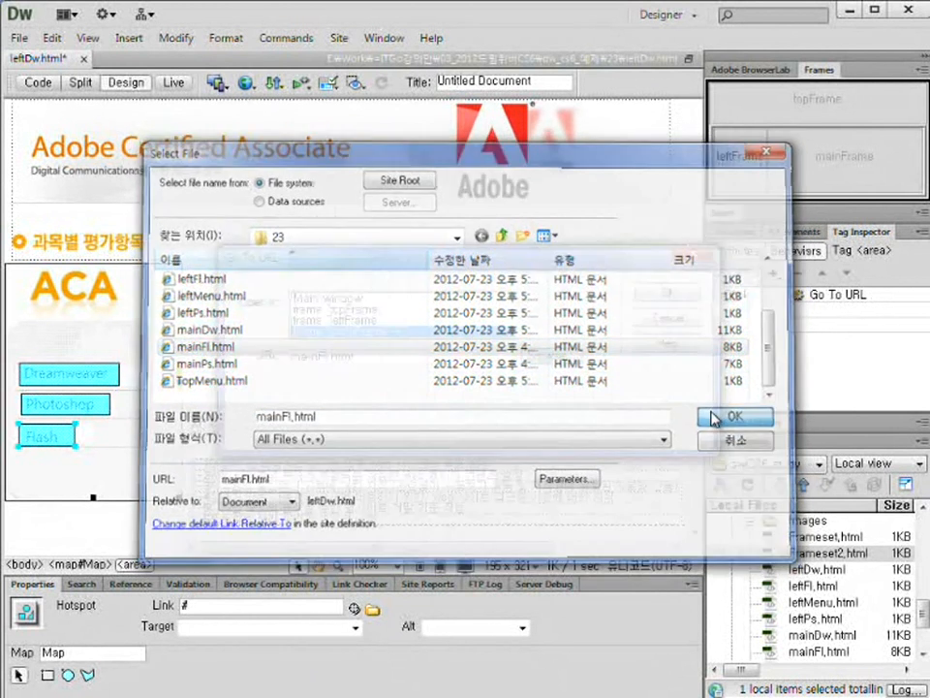
pyautogui.click(662, 296)
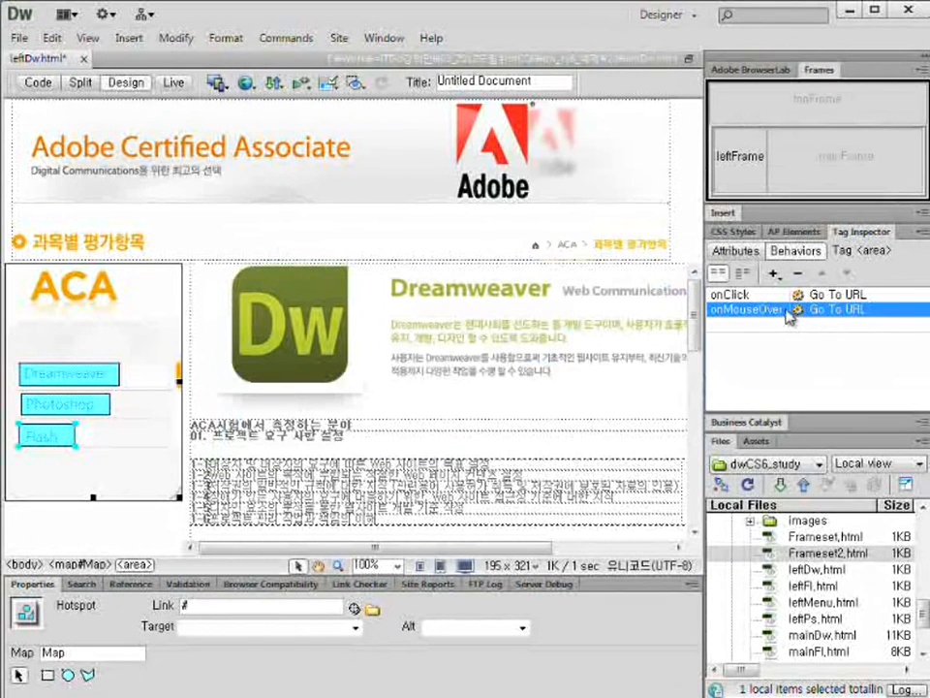
# Set the event of the Flash hotspot's second Go To URL behavior to onClick
pyautogui.click(785, 311)
pyautogui.click(784, 312)
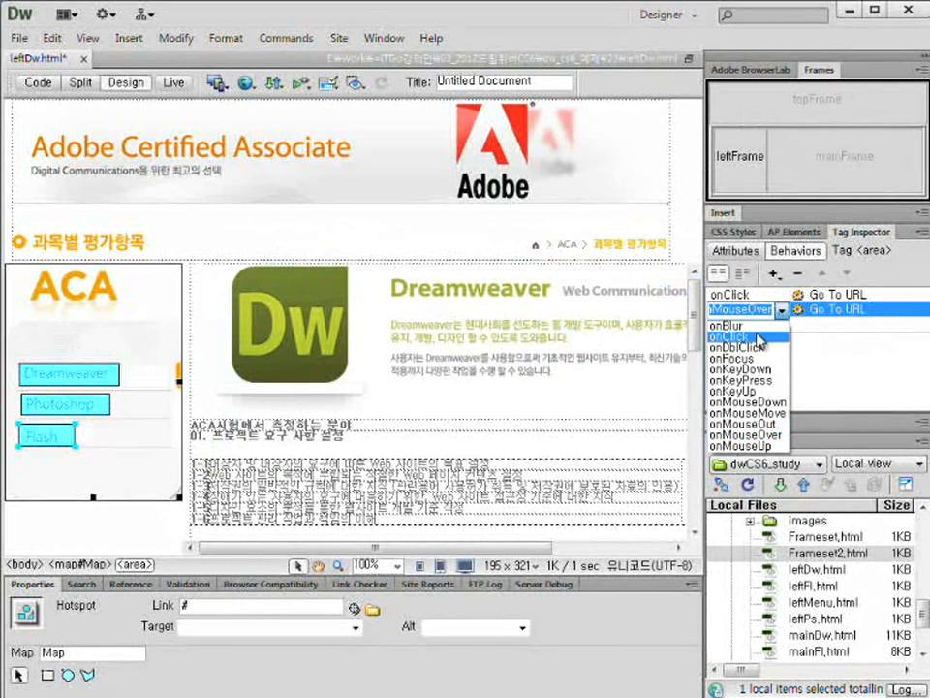
pyautogui.click(761, 339)
pyautogui.click(33, 441)
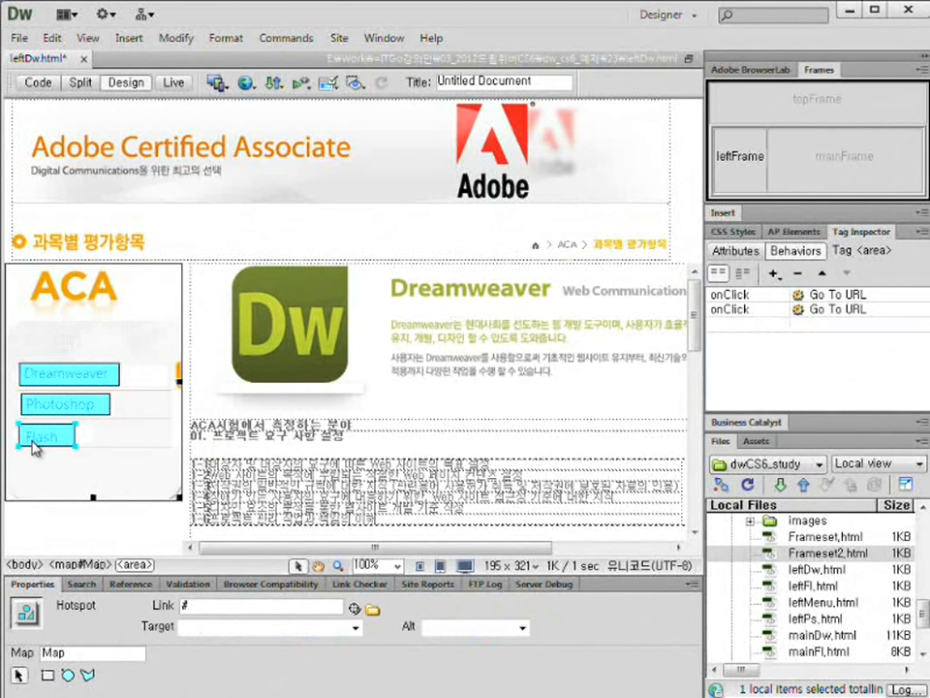
# Select the Dreamweaver hotspot to check its behaviors and save the left frame page leftDw.html
pyautogui.click(93, 382)
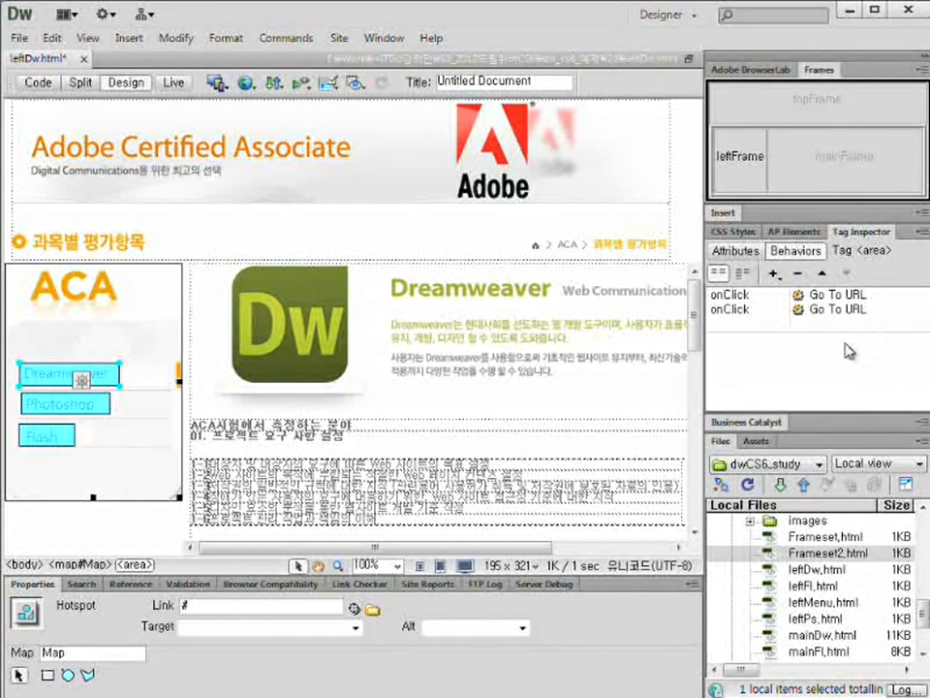
pyautogui.click(19, 39)
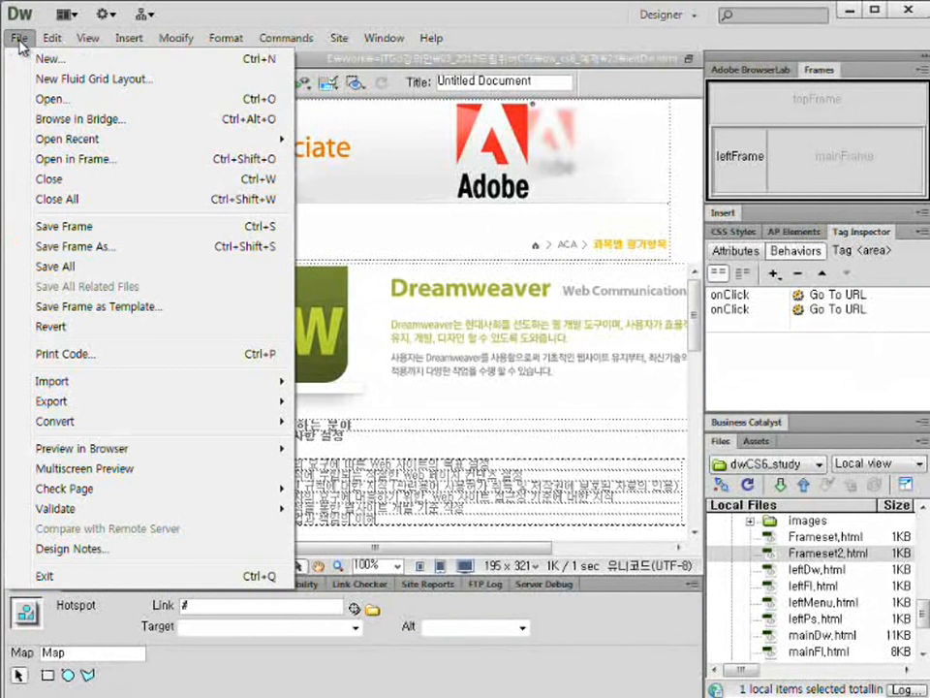
pyautogui.click(86, 227)
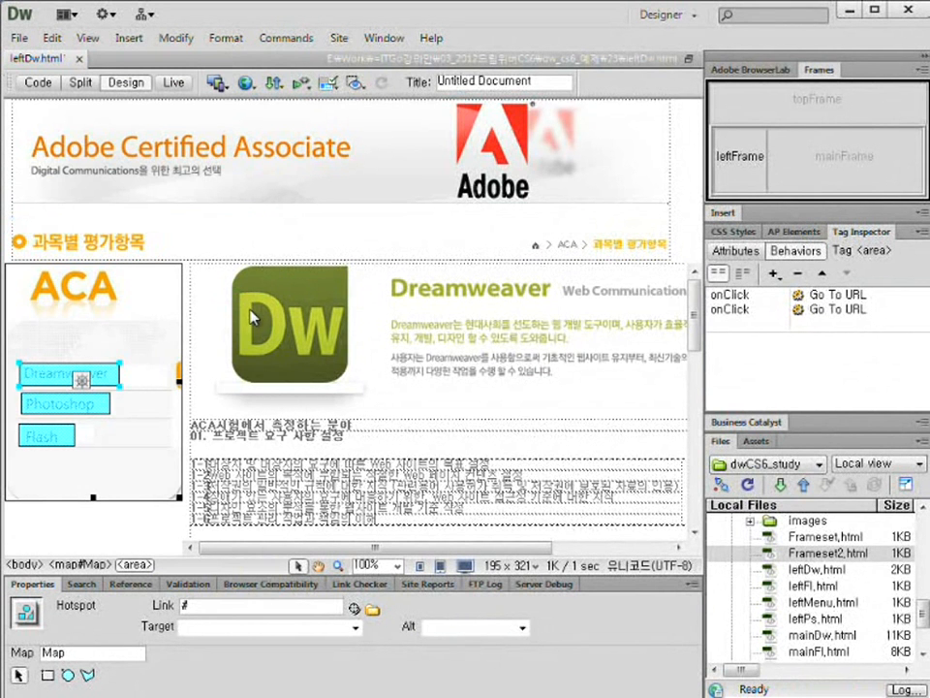
# Select the whole frameset and preview Frameset2.html in Internet Explorer, checking the Dreamweaver entry in the left menu
pyautogui.click(753, 90)
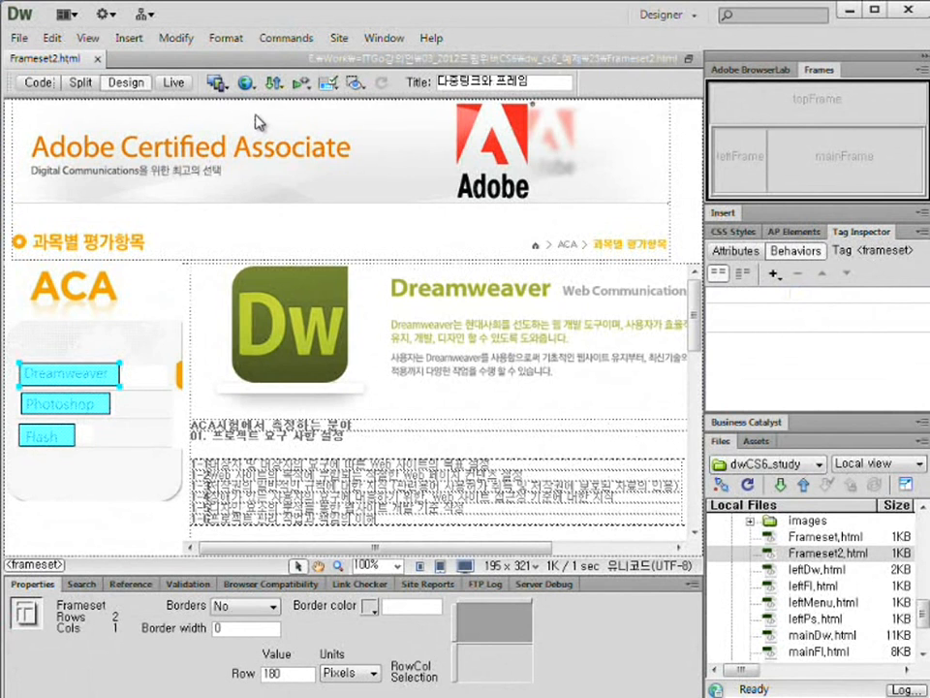
pyautogui.click(246, 85)
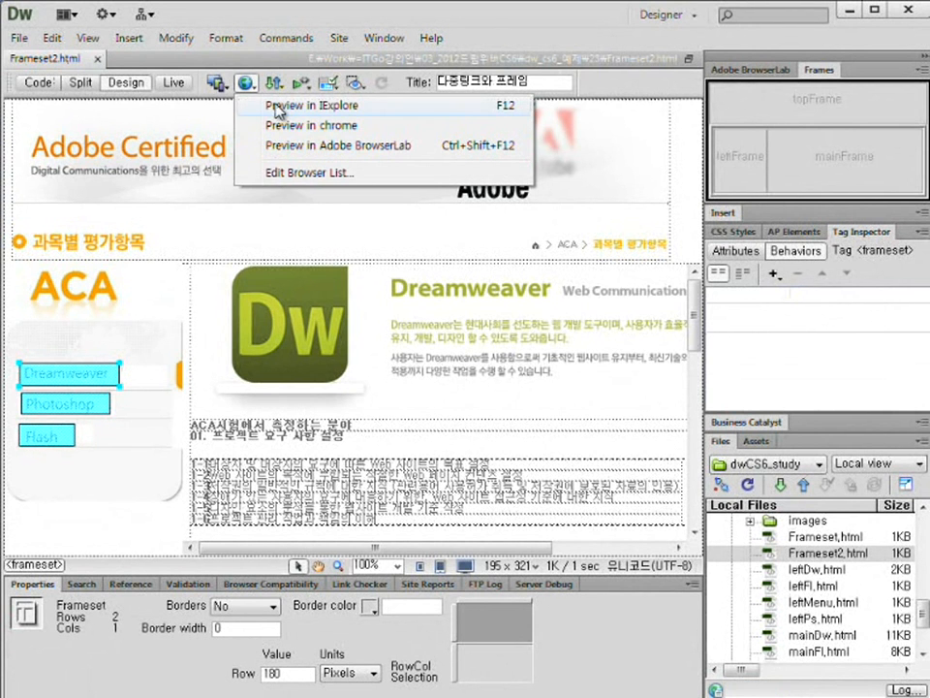
pyautogui.click(276, 107)
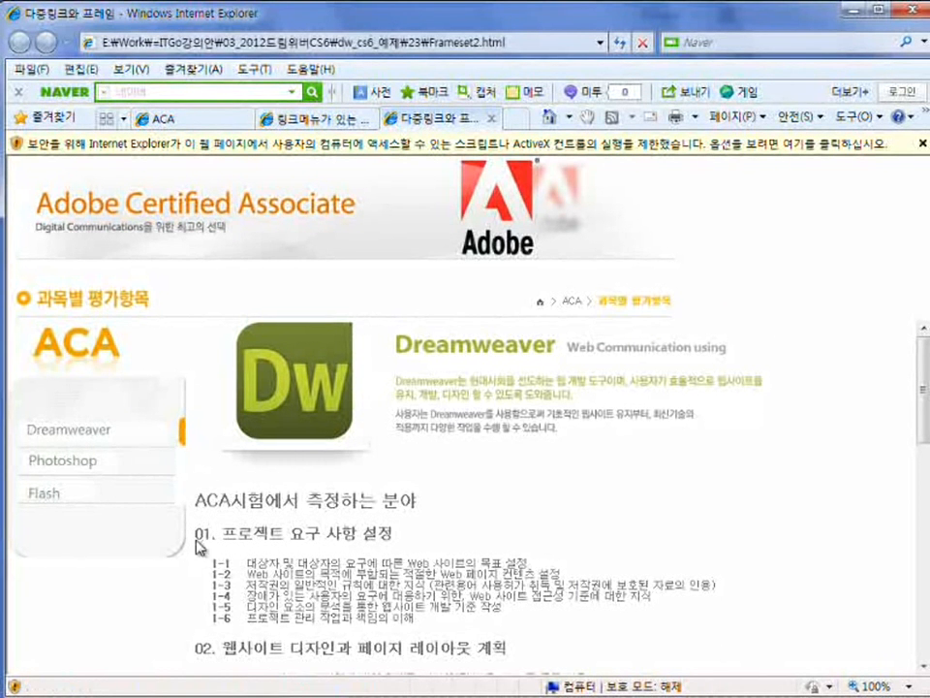
pyautogui.moveTo(15, 408); pyautogui.dragTo(189, 449)
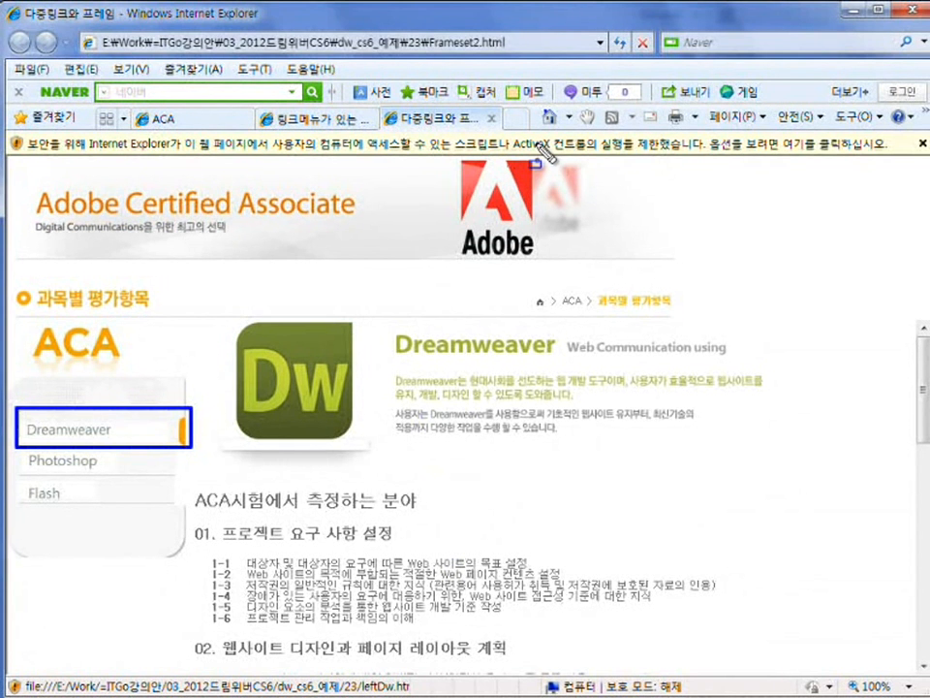
pyautogui.press('Escape')
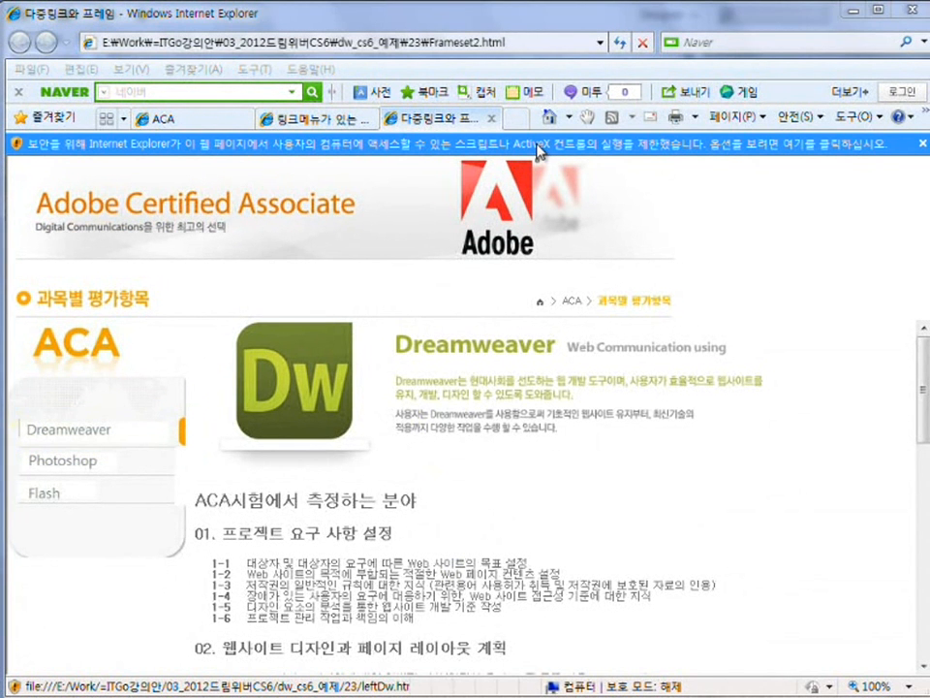
# Allow the browser's blocked scripts and ActiveX content for the previewed page and confirm the security prompt
pyautogui.click(543, 154)
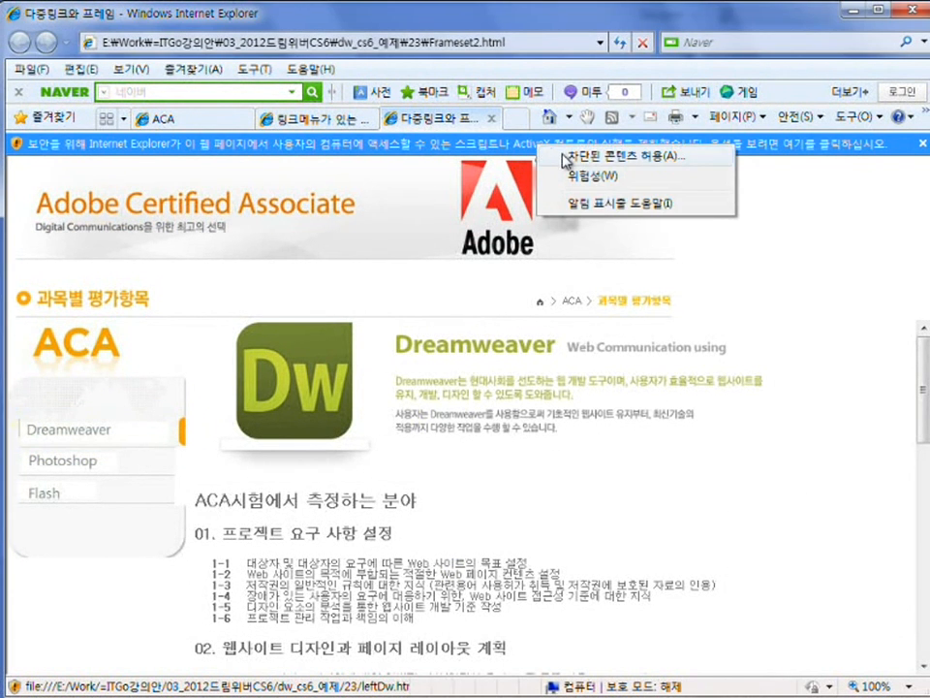
pyautogui.click(564, 158)
pyautogui.click(671, 519)
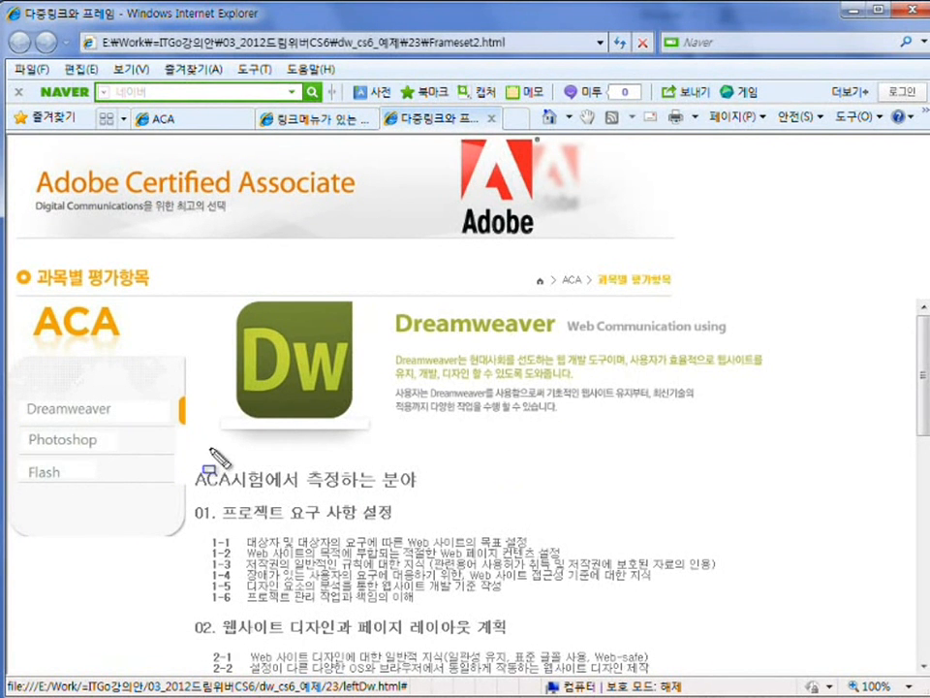
# Test the Photoshop menu link, check the left and main frames, and go back to the Dreamweaver page
pyautogui.press('Escape')
pyautogui.click(83, 448)
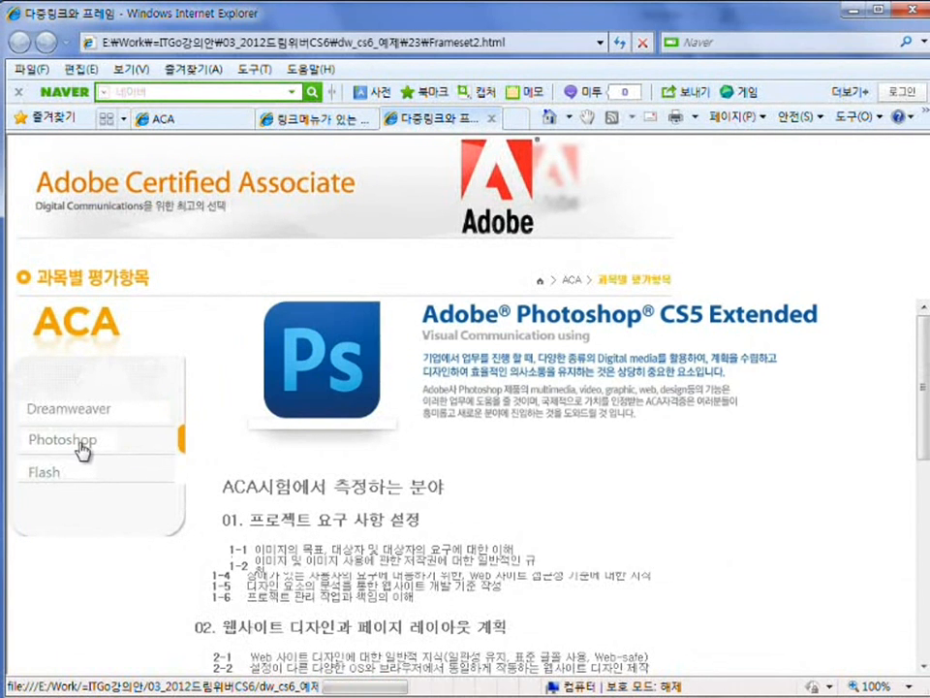
pyautogui.moveTo(158, 414); pyautogui.dragTo(191, 459)
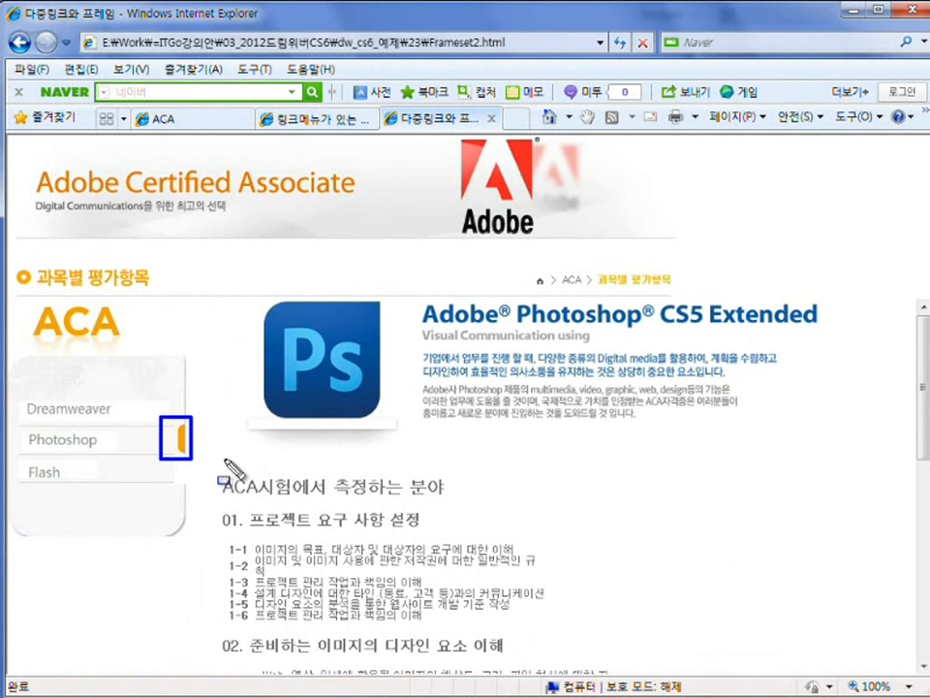
pyautogui.moveTo(231, 286); pyautogui.dragTo(819, 619)
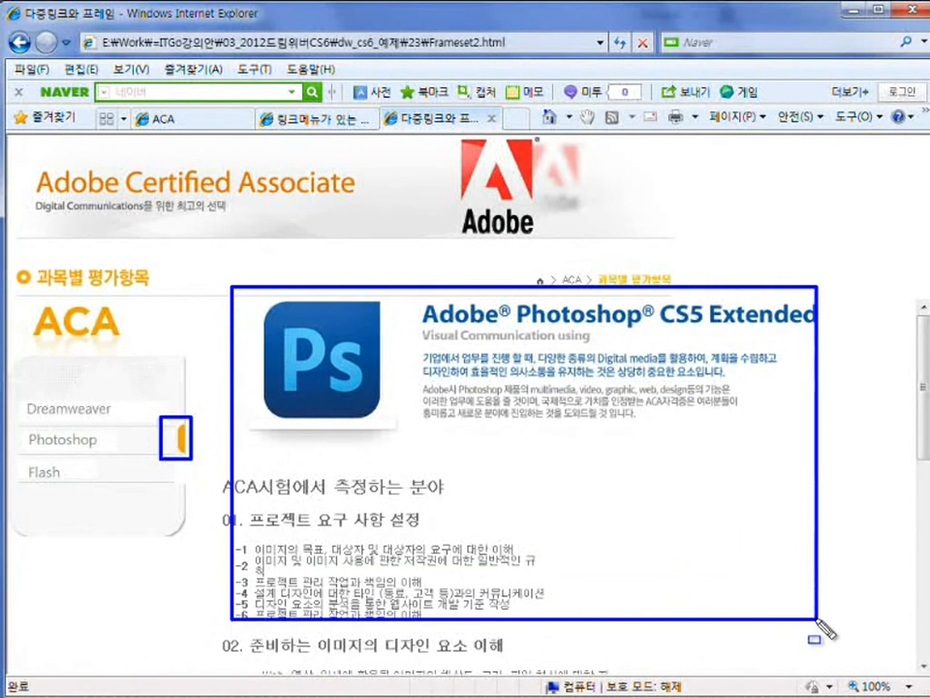
pyautogui.press('Escape')
pyautogui.click(19, 42)
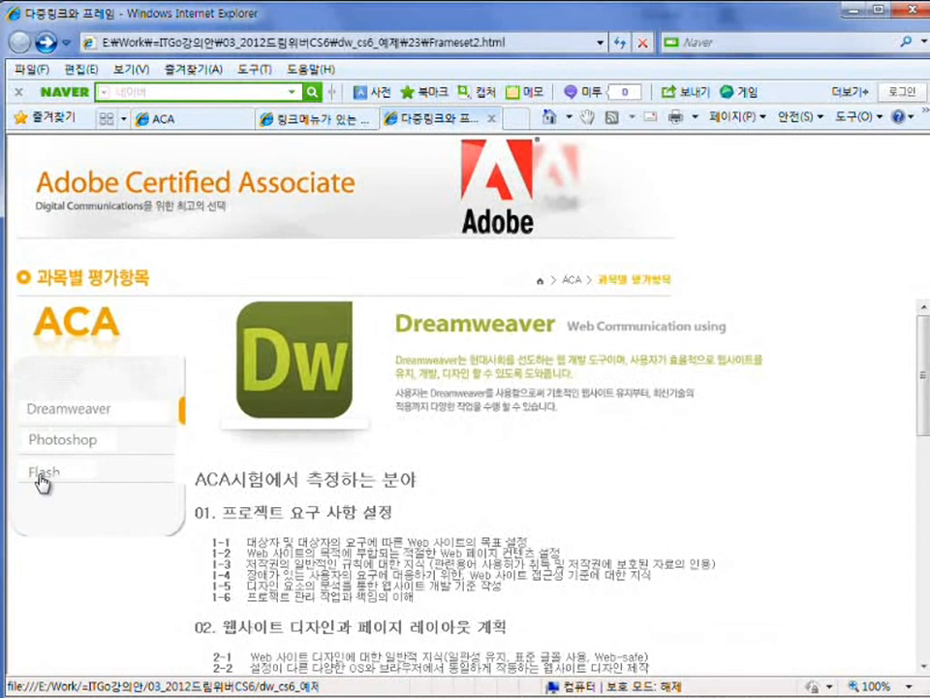
# Test the Flash menu link and check both the left menu frame and the main content frame
pyautogui.click(40, 475)
pyautogui.moveTo(17, 458)
pyautogui.mouseDown()
pyautogui.moveTo(56, 476)
pyautogui.moveTo(192, 487)
pyautogui.mouseUp()
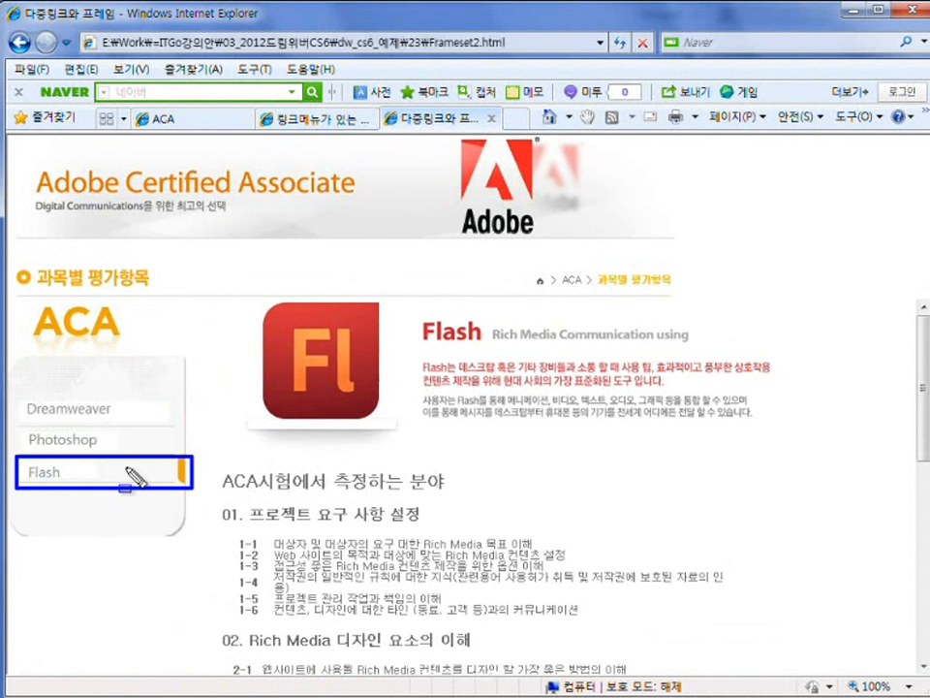
pyautogui.moveTo(30, 310)
pyautogui.mouseDown()
pyautogui.moveTo(155, 541)
pyautogui.moveTo(201, 558)
pyautogui.mouseUp()
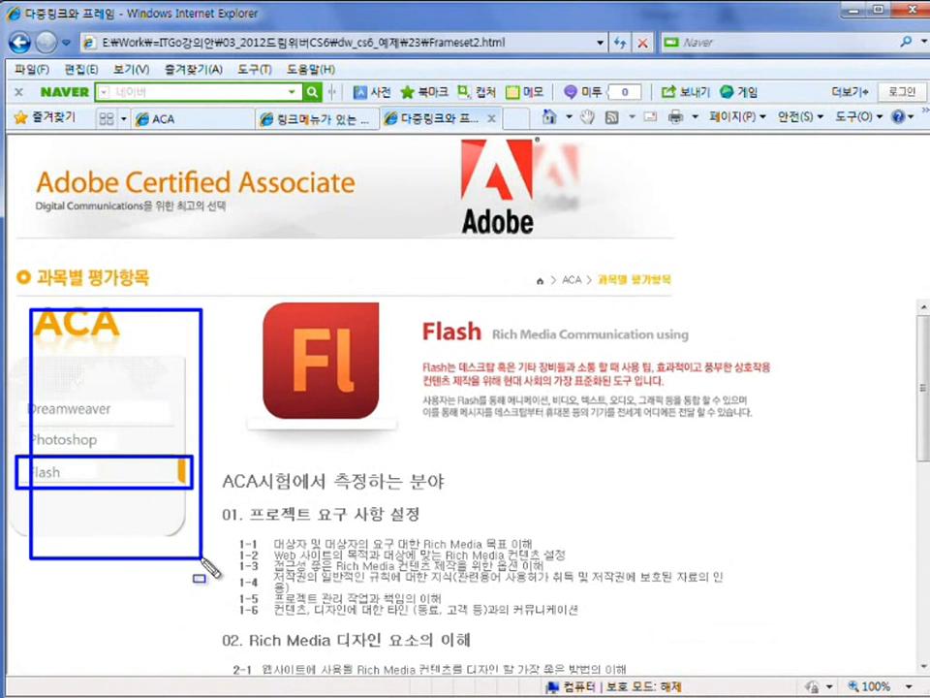
pyautogui.moveTo(211, 301)
pyautogui.mouseDown()
pyautogui.moveTo(405, 498)
pyautogui.moveTo(793, 648)
pyautogui.mouseUp()
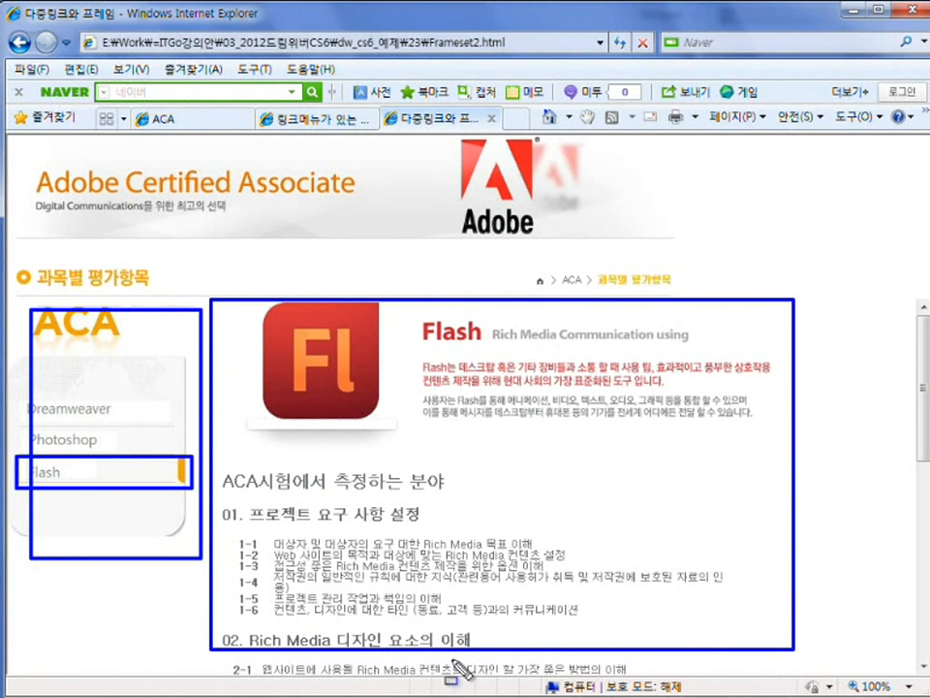
pyautogui.press('Escape')
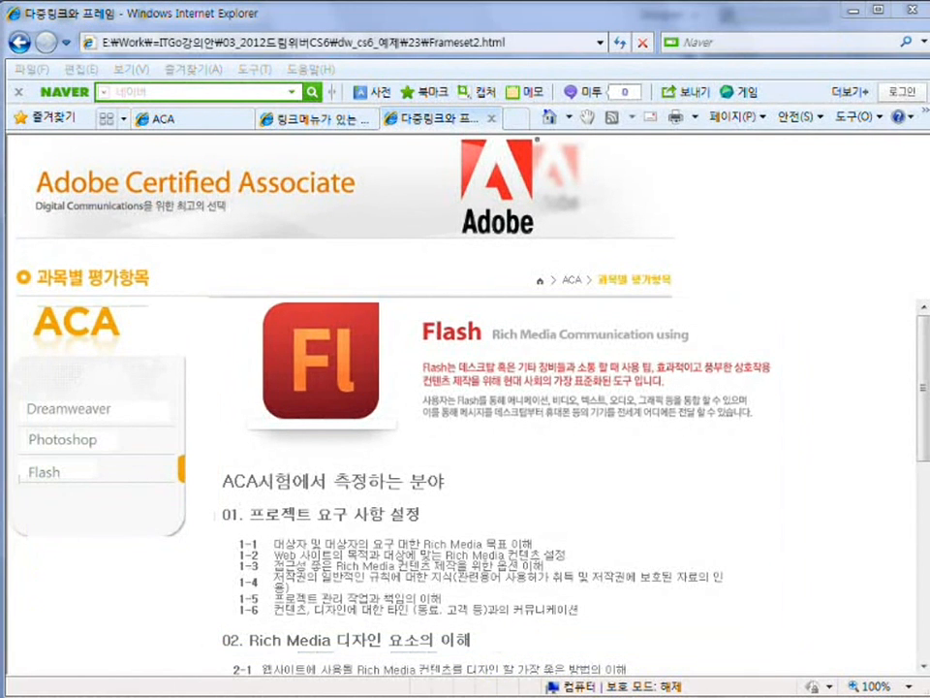
# Switch back to Dreamweaver and select the Dreamweaver hotspot to review its Go To URL behaviors for the left and main frames
pyautogui.hotkey('alt', 'Tab')
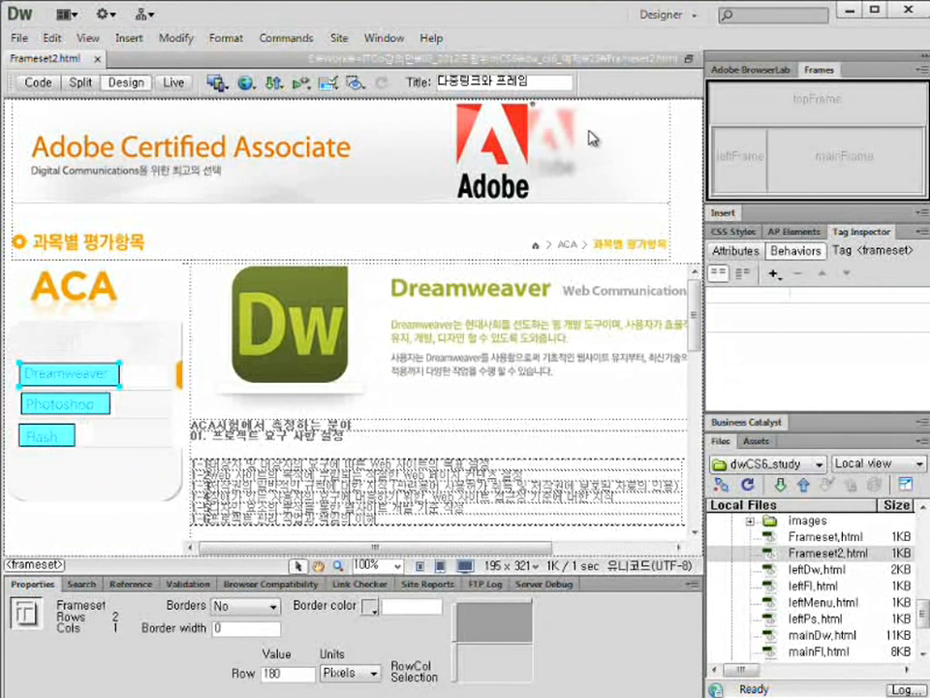
pyautogui.moveTo(766, 129); pyautogui.dragTo(926, 201)
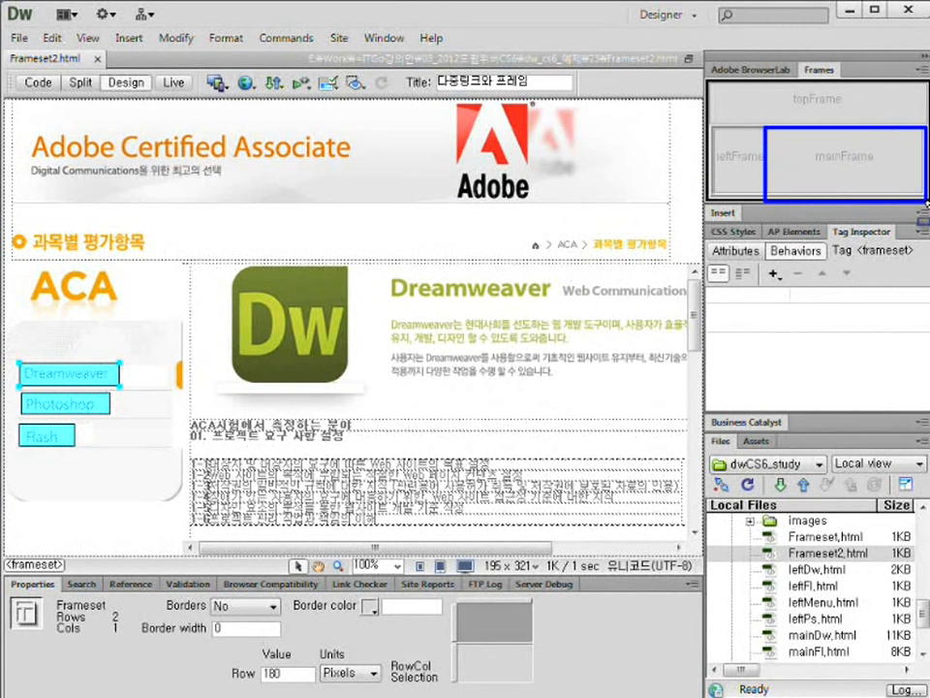
pyautogui.click(103, 378)
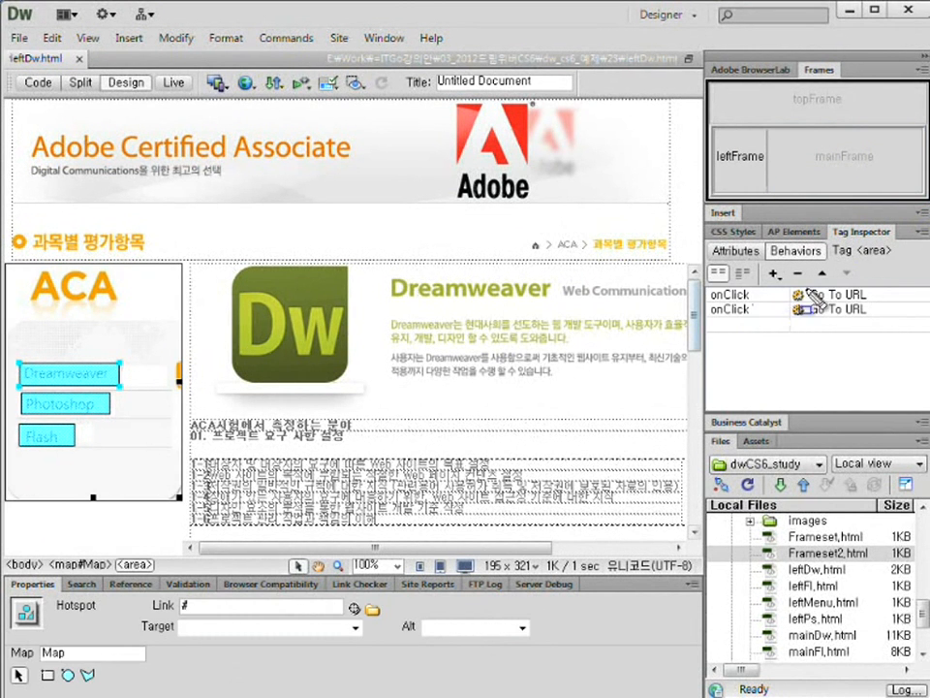
pyautogui.moveTo(788, 284); pyautogui.dragTo(892, 322)
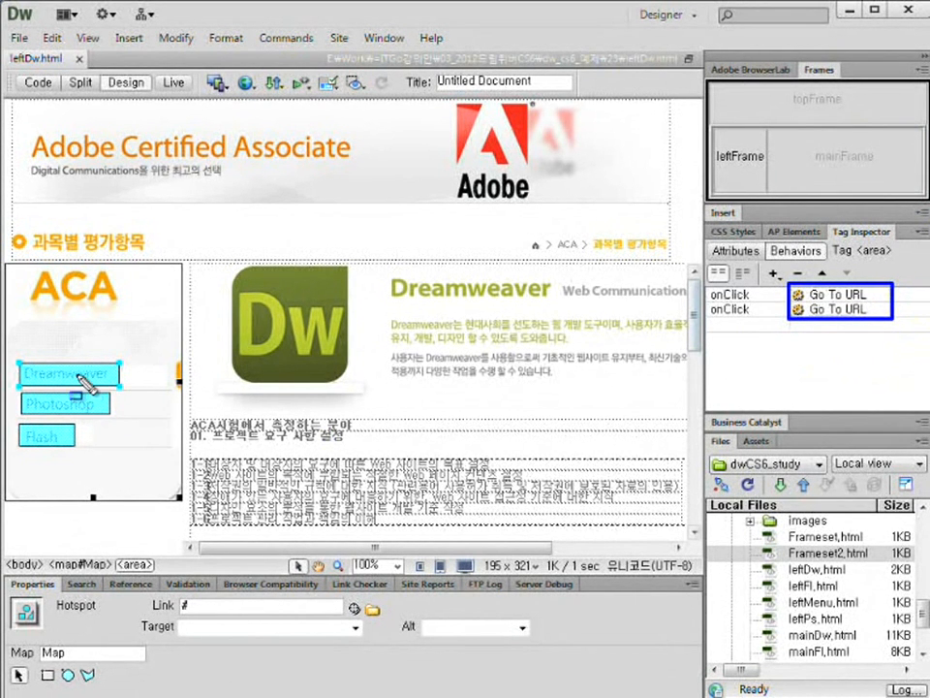
pyautogui.moveTo(3, 264)
pyautogui.mouseDown()
pyautogui.moveTo(127, 513)
pyautogui.moveTo(168, 514)
pyautogui.mouseUp()
pyautogui.moveTo(190, 262)
pyautogui.mouseDown()
pyautogui.moveTo(546, 511)
pyautogui.moveTo(655, 536)
pyautogui.moveTo(648, 520)
pyautogui.mouseUp()
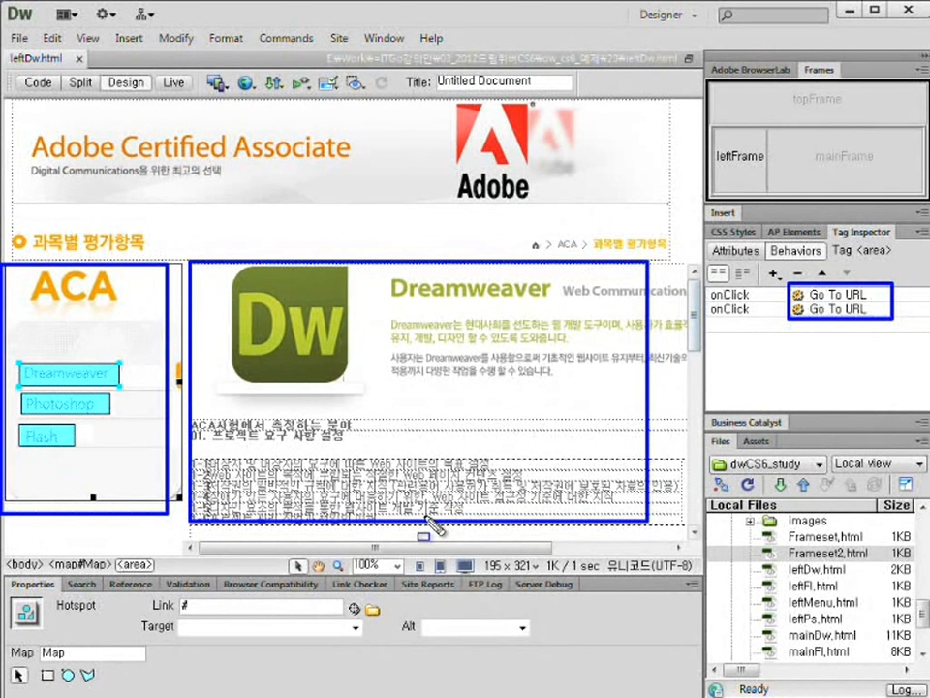
pyautogui.press('Escape')
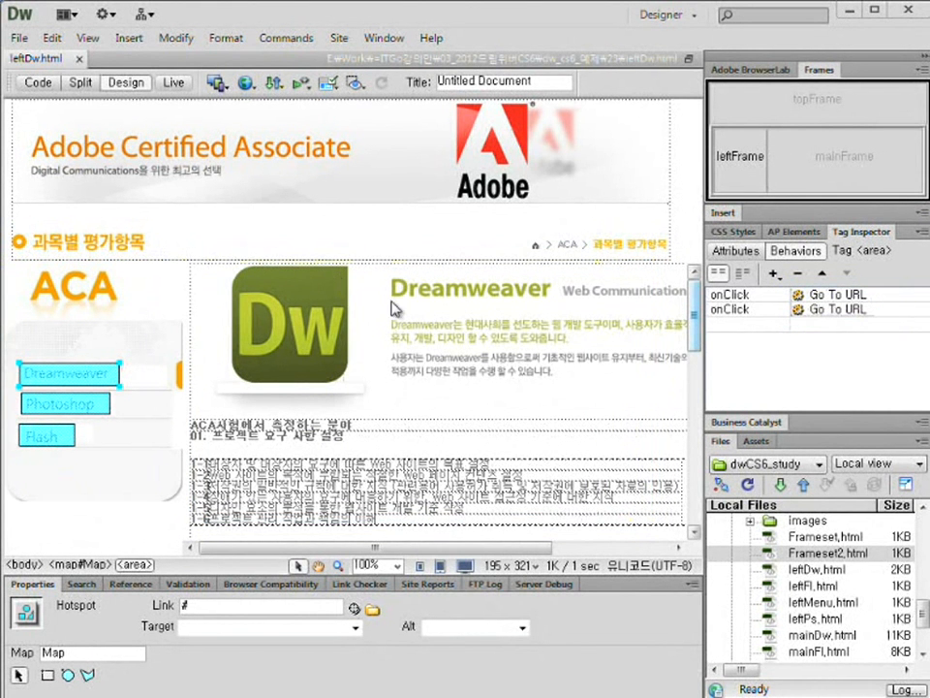